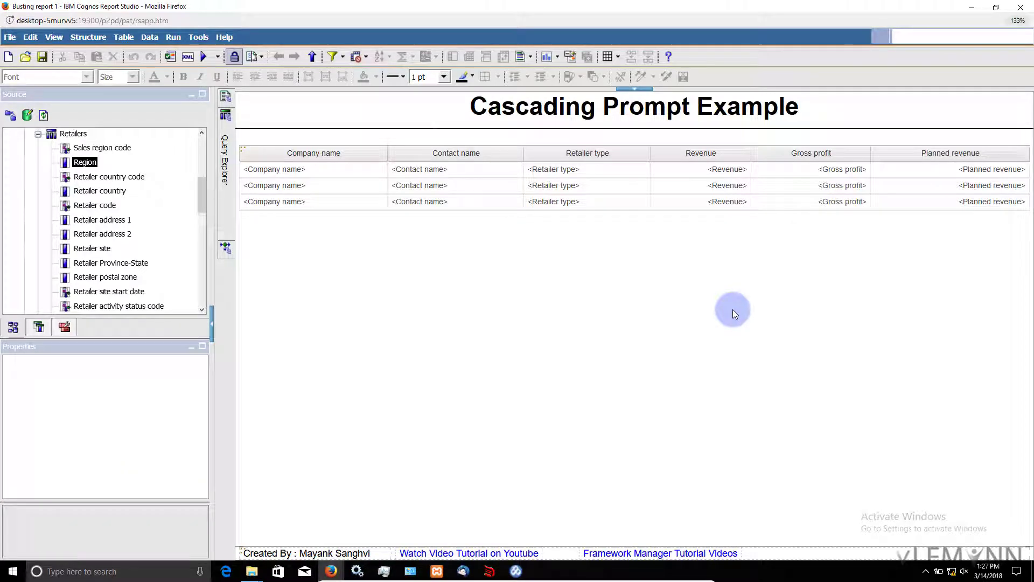
# - Switch to Thunderbird and check the Americas account's inbox for messages
pyautogui.hotkey('alt', 'Tab')
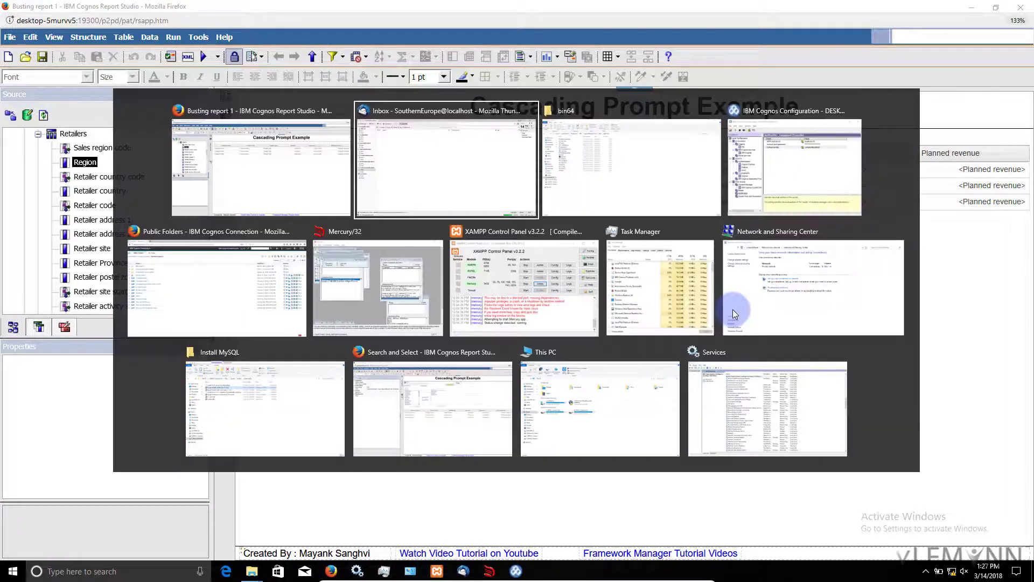
pyautogui.hotkey('alt', 'Tab')
pyautogui.hotkey('alt', 'shift', 'Tab')
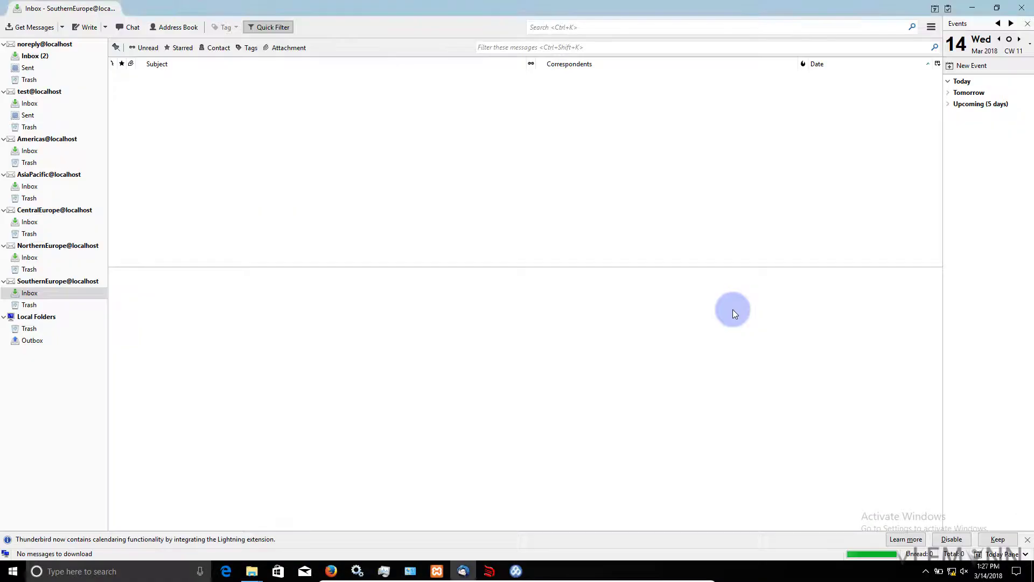
pyautogui.click(34, 151)
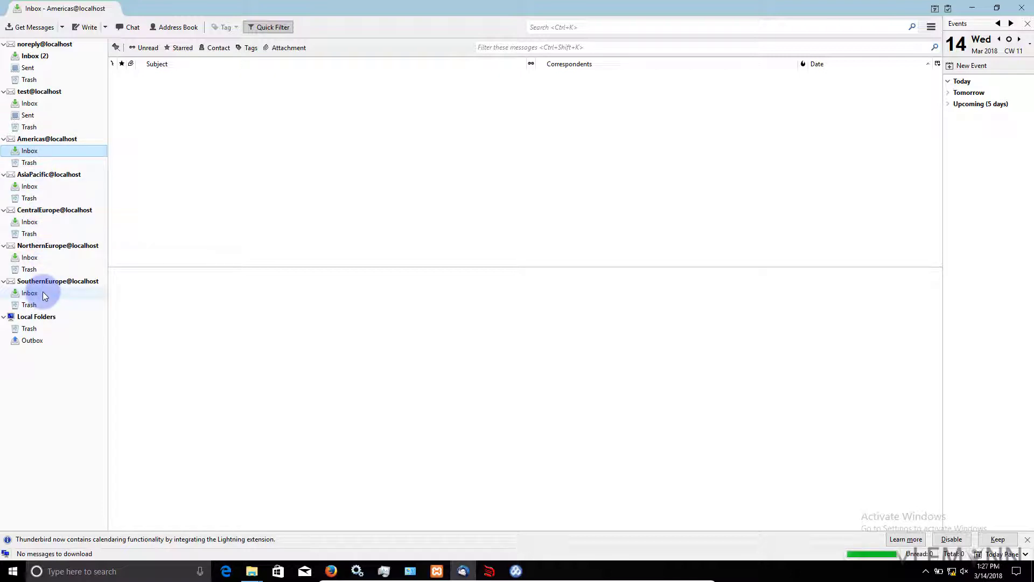
# - Switch to IBM Cognos Connection and open the run options for Busting report 1
pyautogui.hotkey('alt', 'Tab')
pyautogui.hotkey('alt', 'Tab')
pyautogui.hotkey('alt', 'Tab')
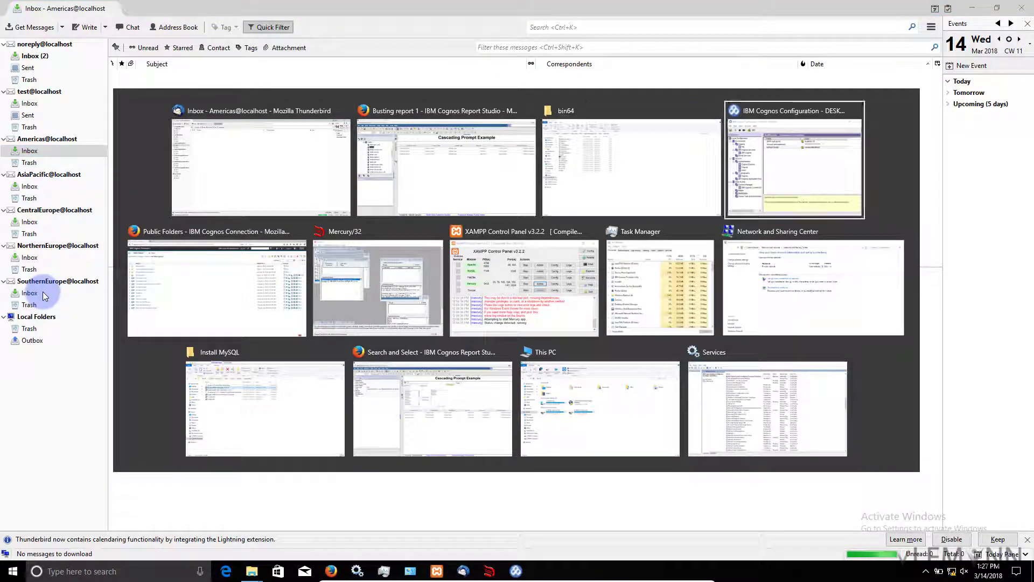
pyautogui.hotkey('alt', 'Tab')
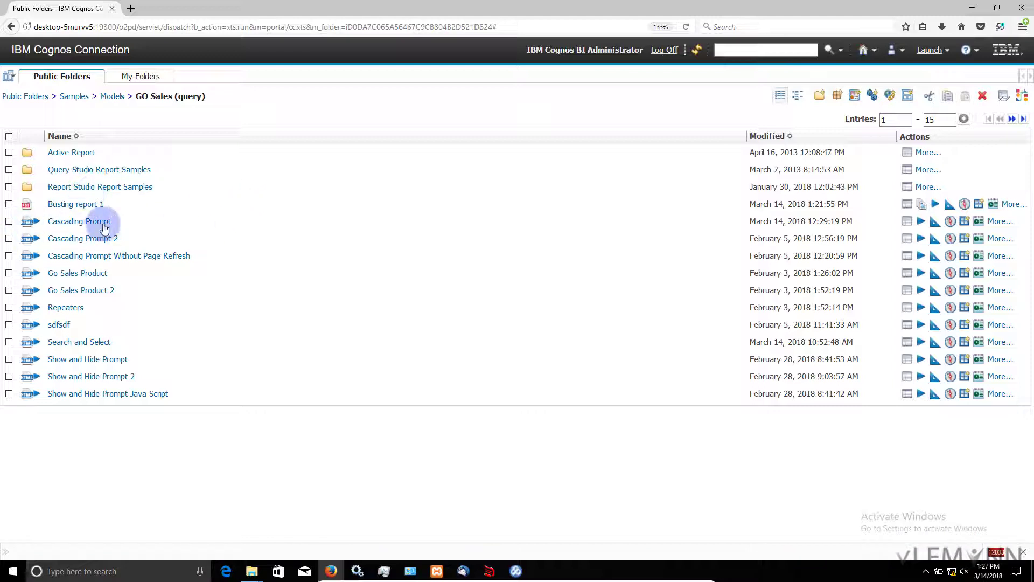
pyautogui.click(1013, 204)
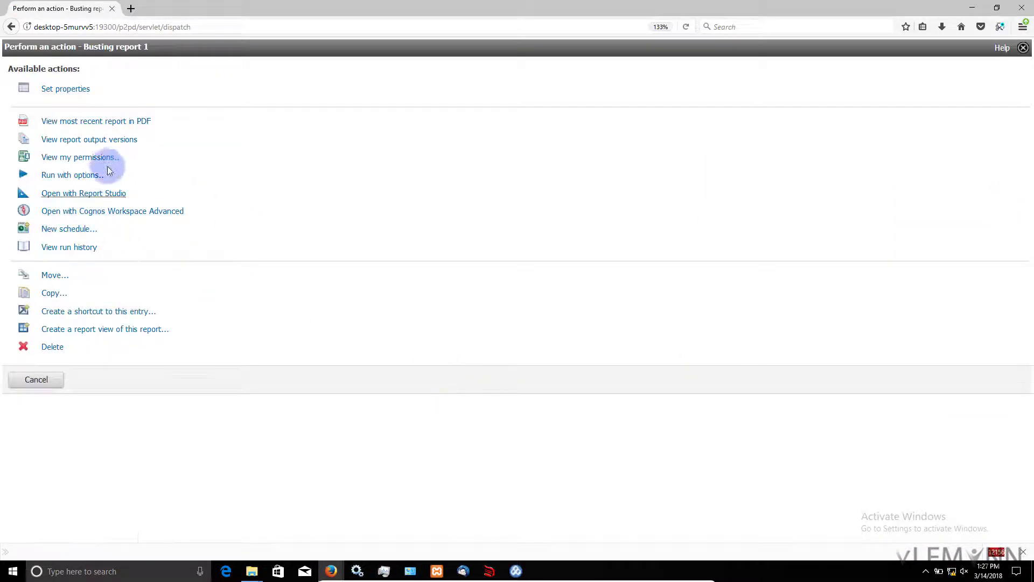
pyautogui.click(72, 177)
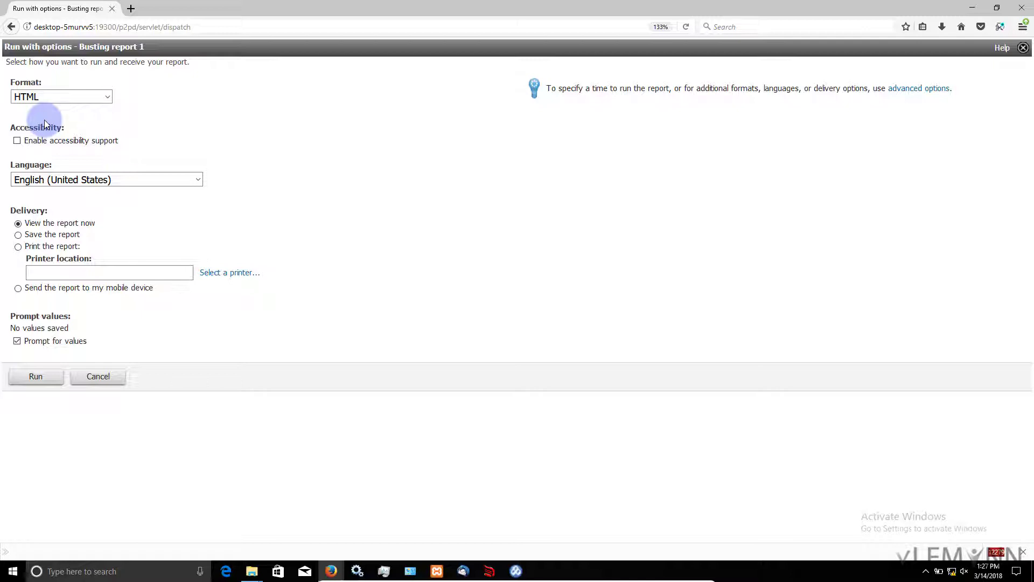
pyautogui.click(17, 341)
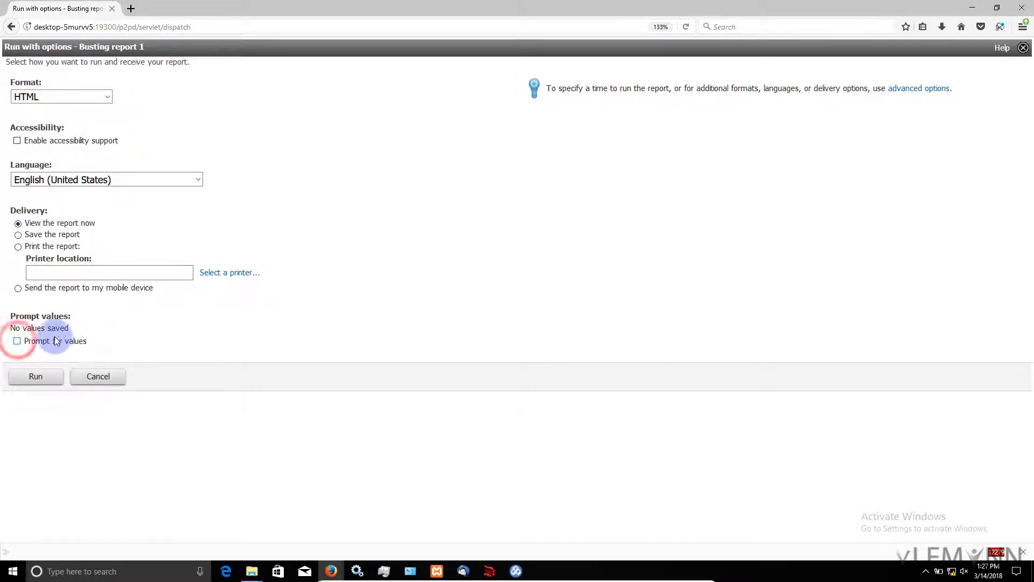
pyautogui.click(913, 90)
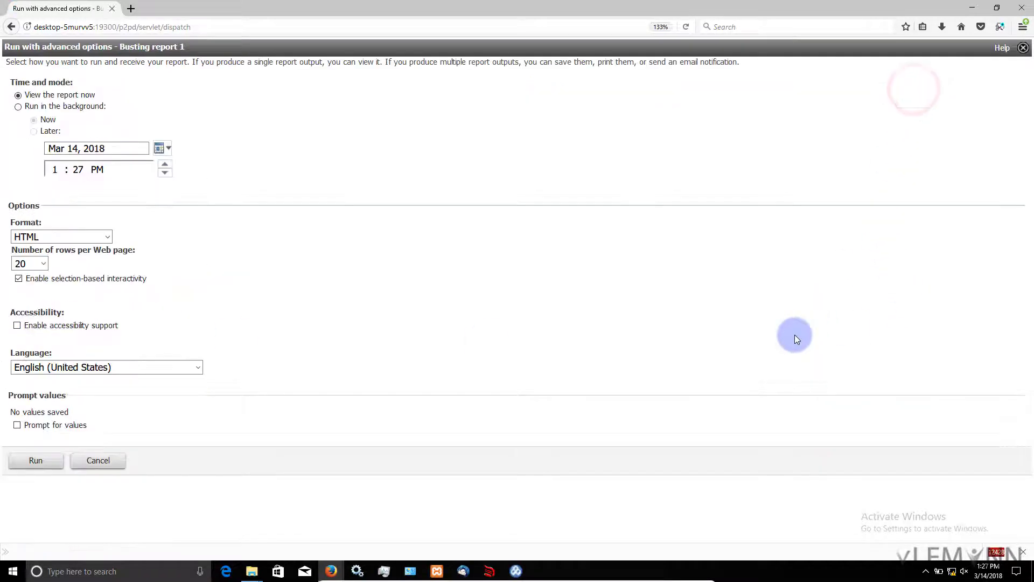
pyautogui.click(73, 176)
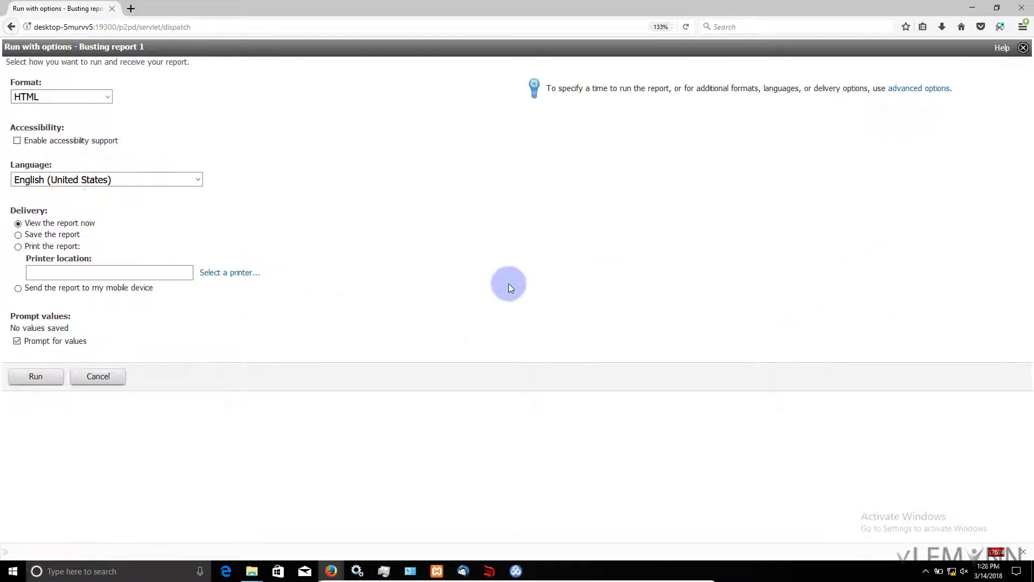
# - Set delivery to Save the report, turn off prompting for values, and open the advanced run options
pyautogui.click(19, 236)
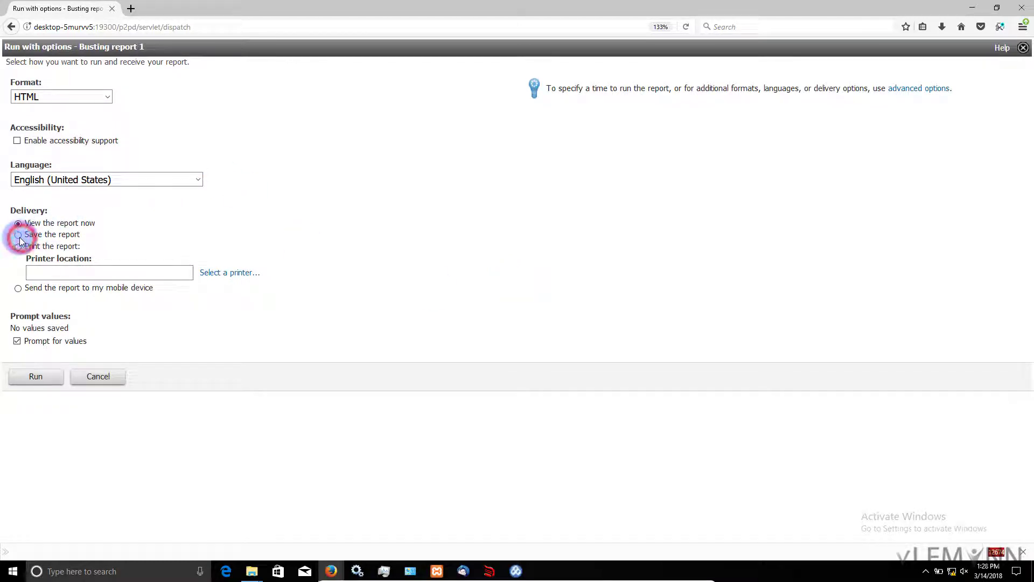
pyautogui.click(17, 342)
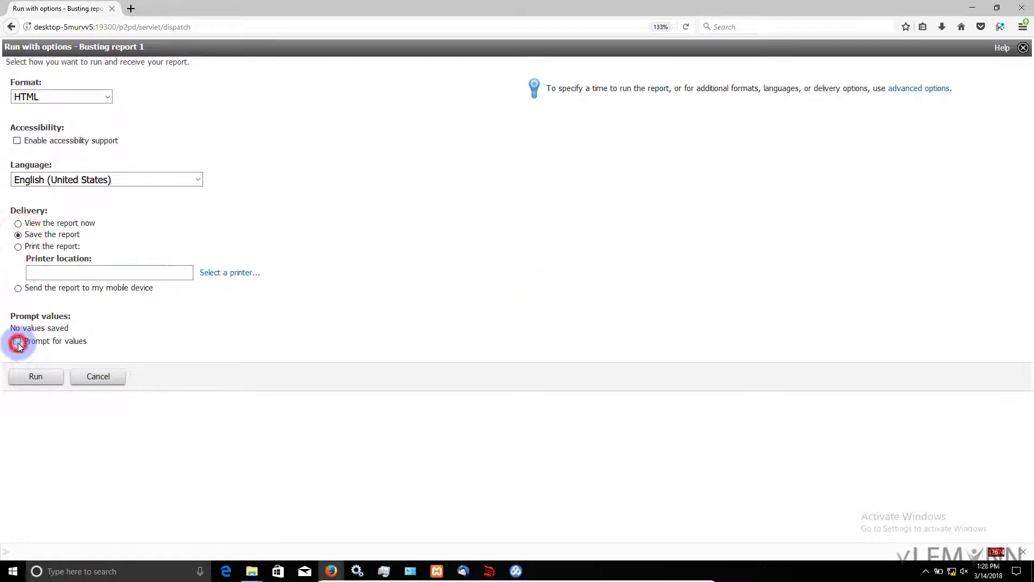
pyautogui.click(910, 90)
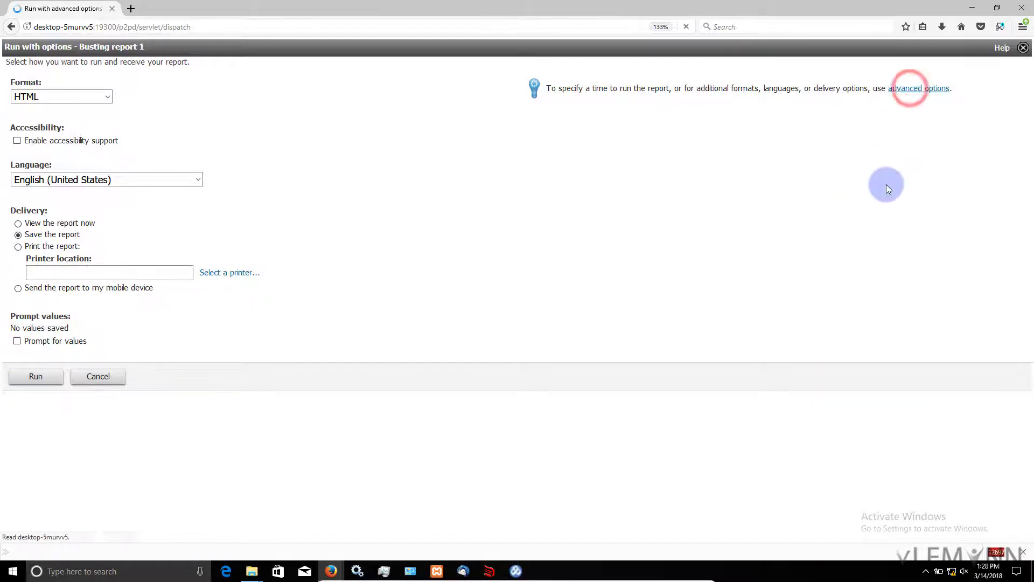
# - Enable bursting for the report, make PDF the only output format instead of HTML, and enable sending the report by email
pyautogui.scroll(-3, 138, 420)
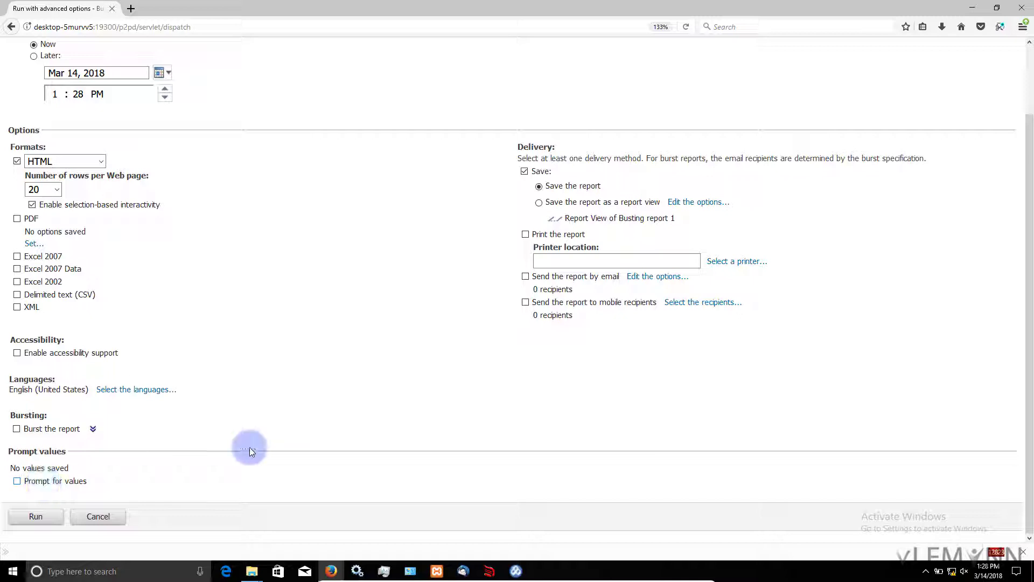
pyautogui.click(17, 429)
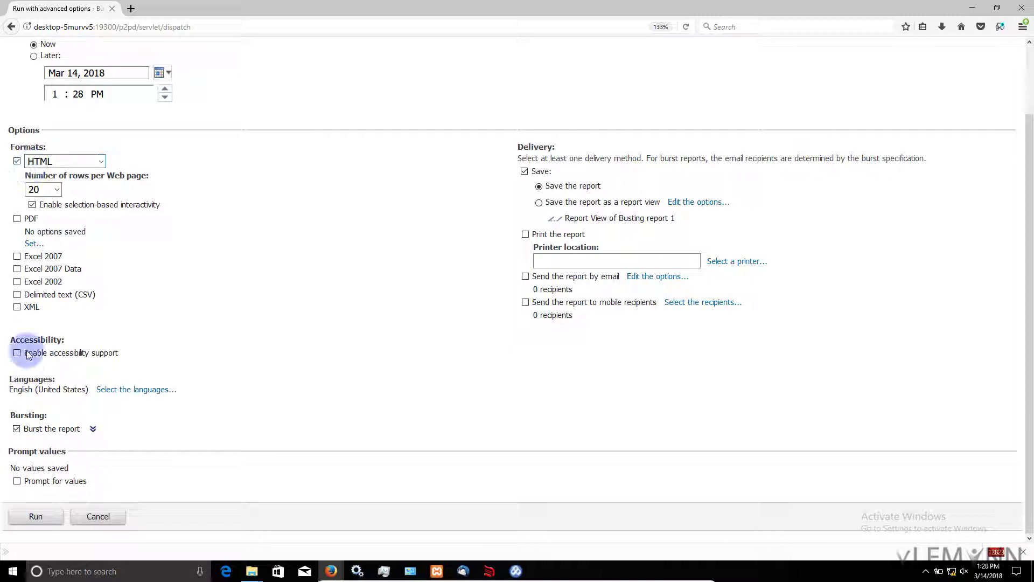
pyautogui.click(17, 219)
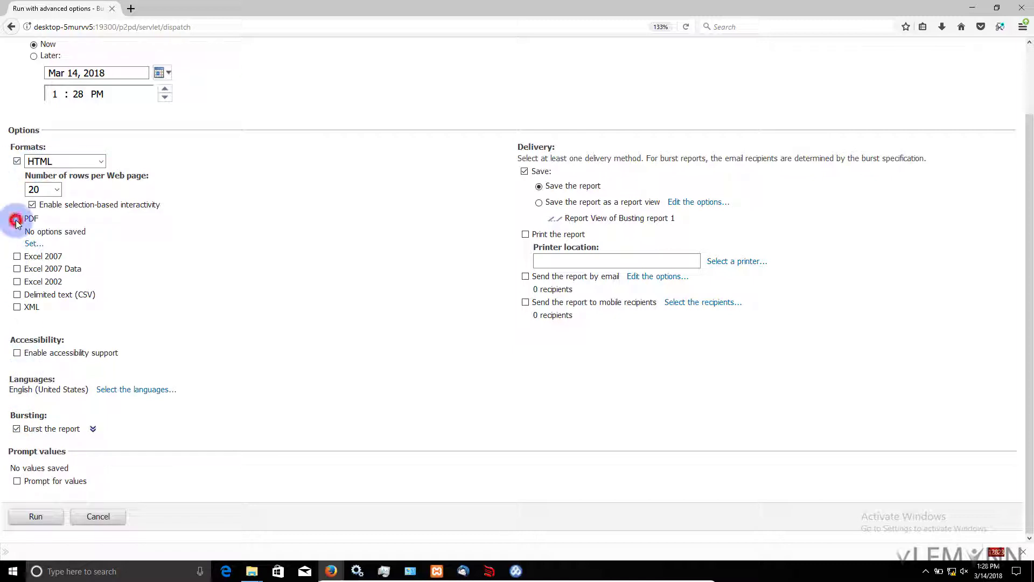
pyautogui.click(17, 161)
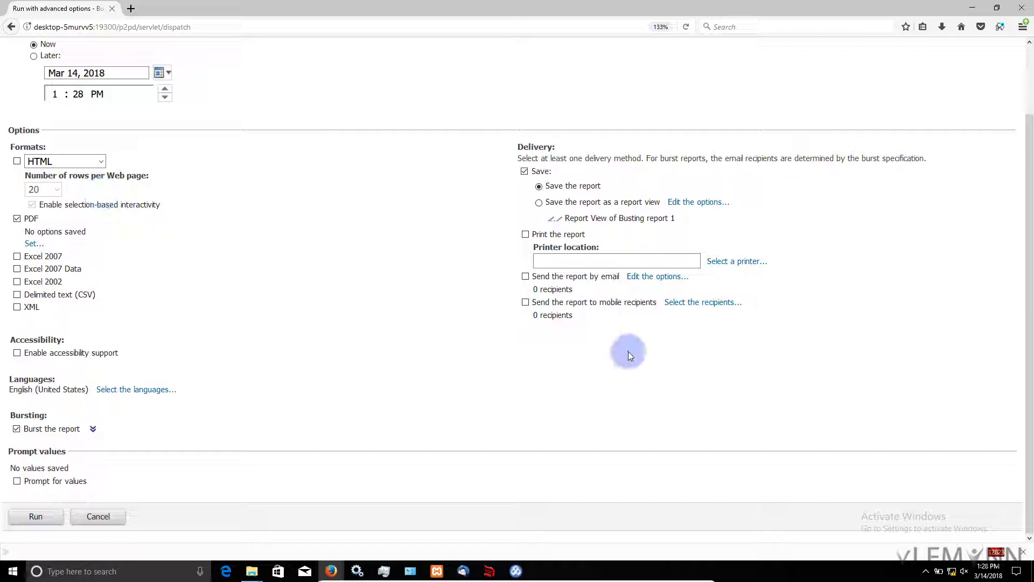
pyautogui.click(525, 277)
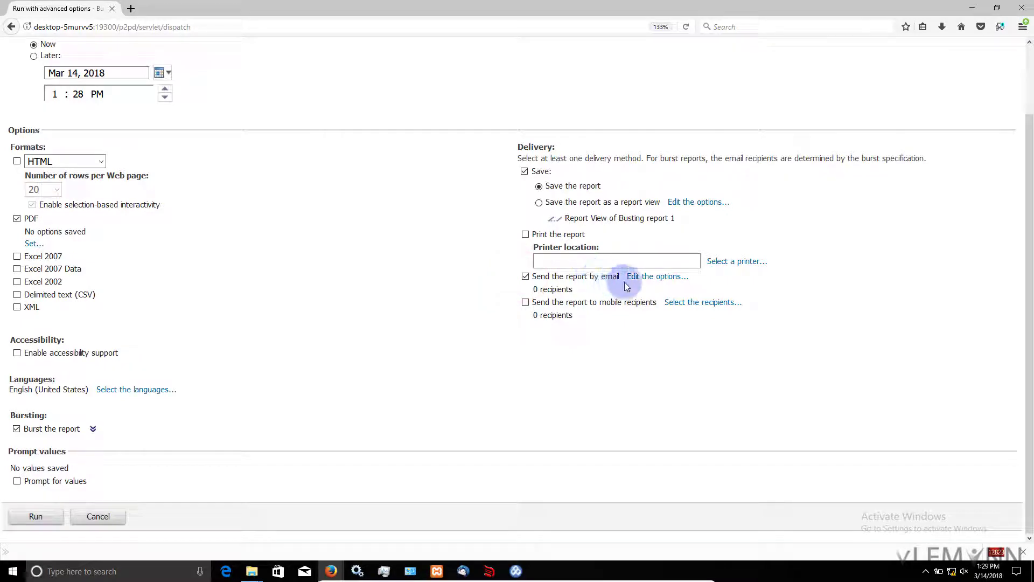
# - Open the email delivery options and set the subject to "Demo Bursting Report"
pyautogui.click(643, 277)
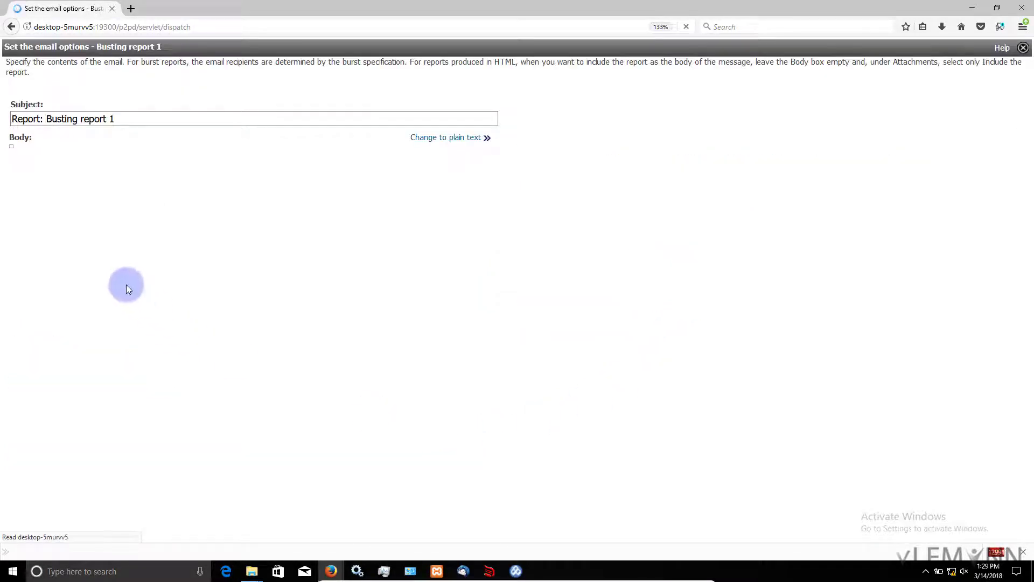
pyautogui.moveTo(149, 117); pyautogui.dragTo(2, 111)
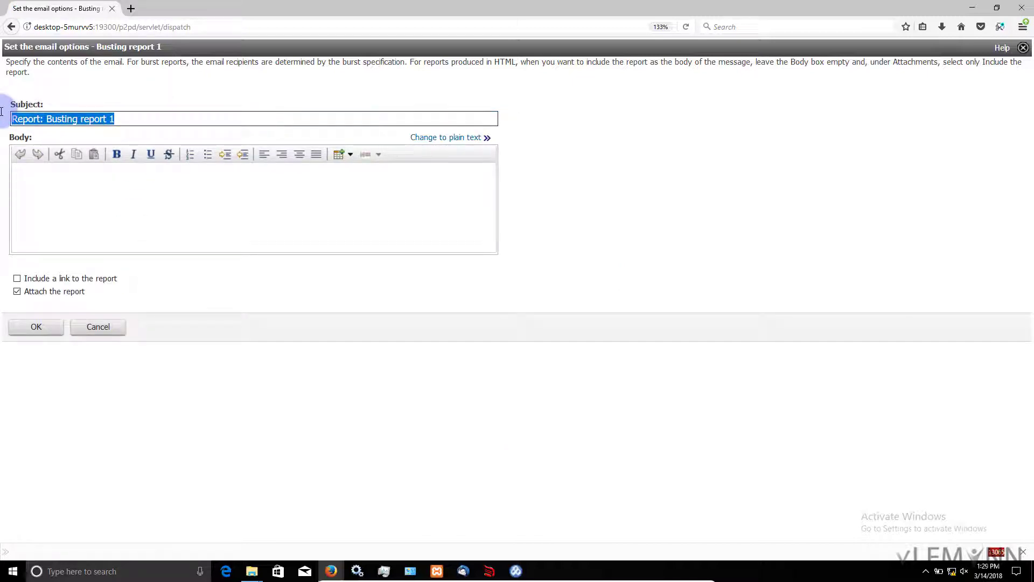
pyautogui.write('mo Bursting Report')
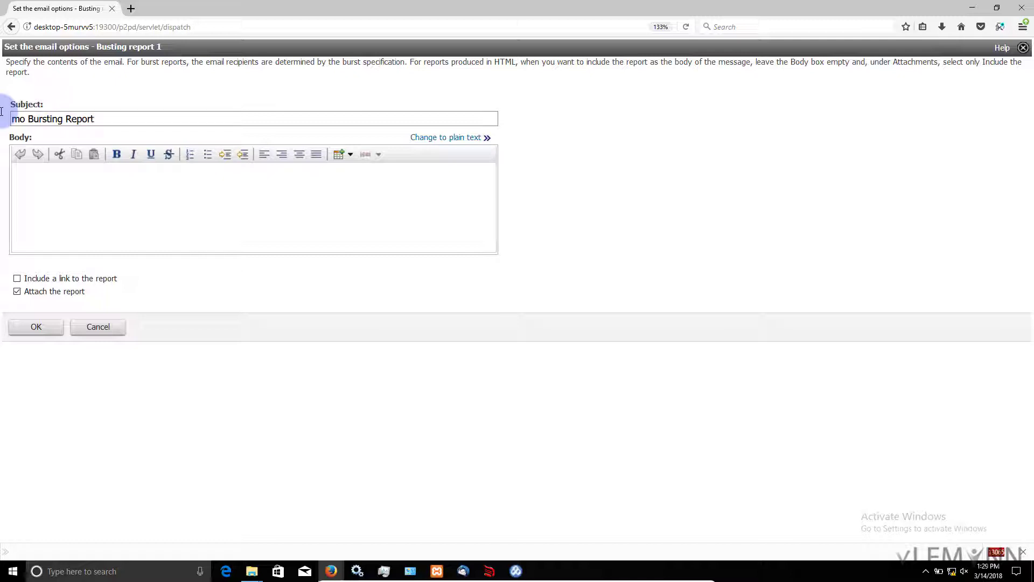
pyautogui.click(11, 119)
pyautogui.write('De')
# - Write the email body with the greeting "Hello,", a "From" line with the sender's full name, and "vLemonn", and accept the email options
pyautogui.click(45, 180)
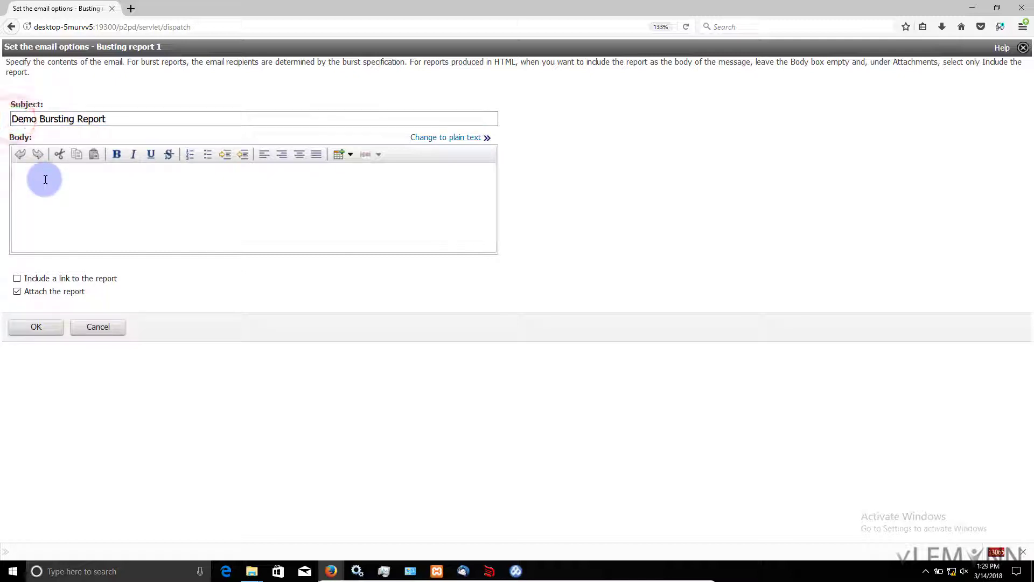
pyautogui.click(45, 179)
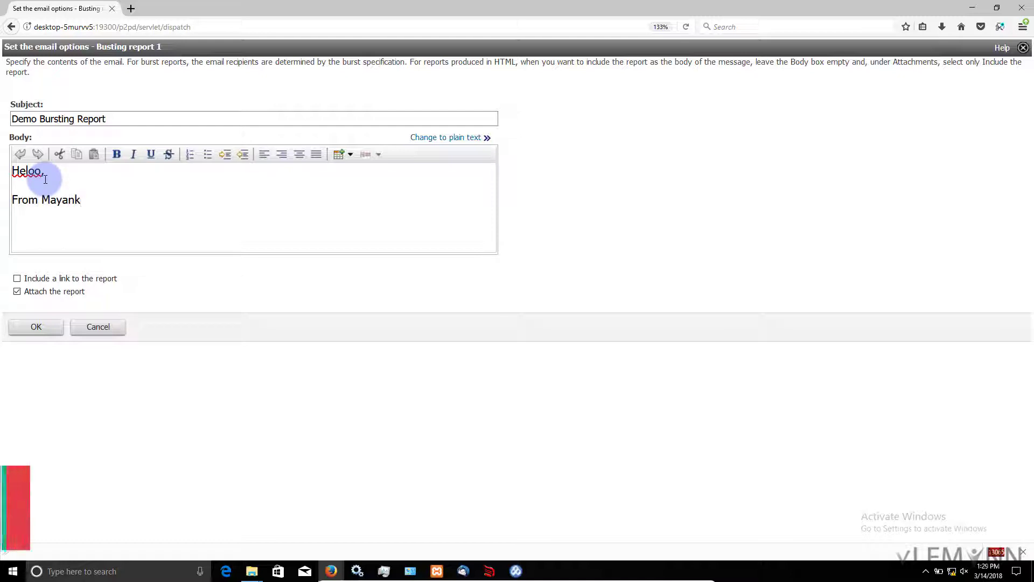
pyautogui.click(33, 169)
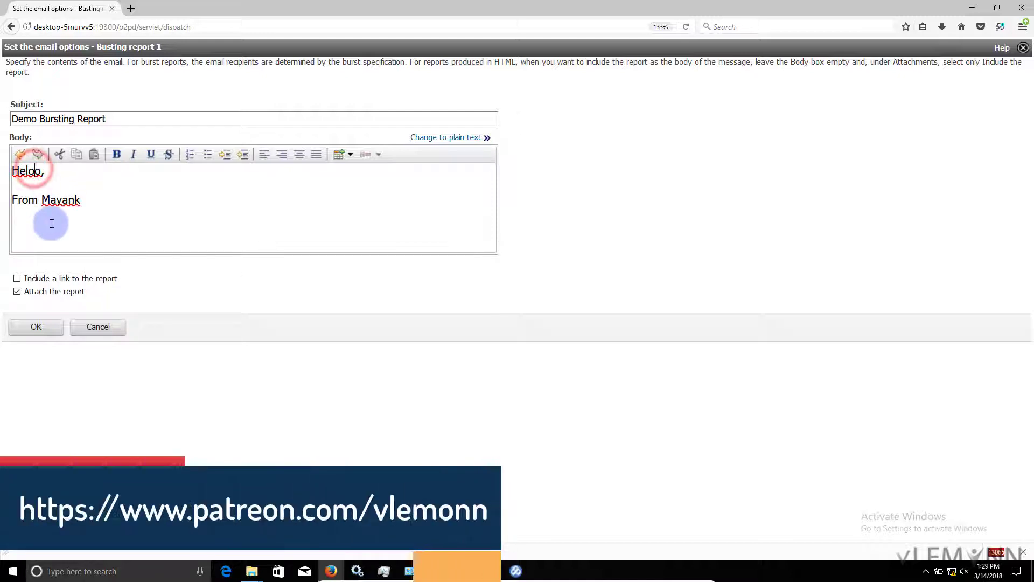
pyautogui.press('BackSpace')
pyautogui.write('l')
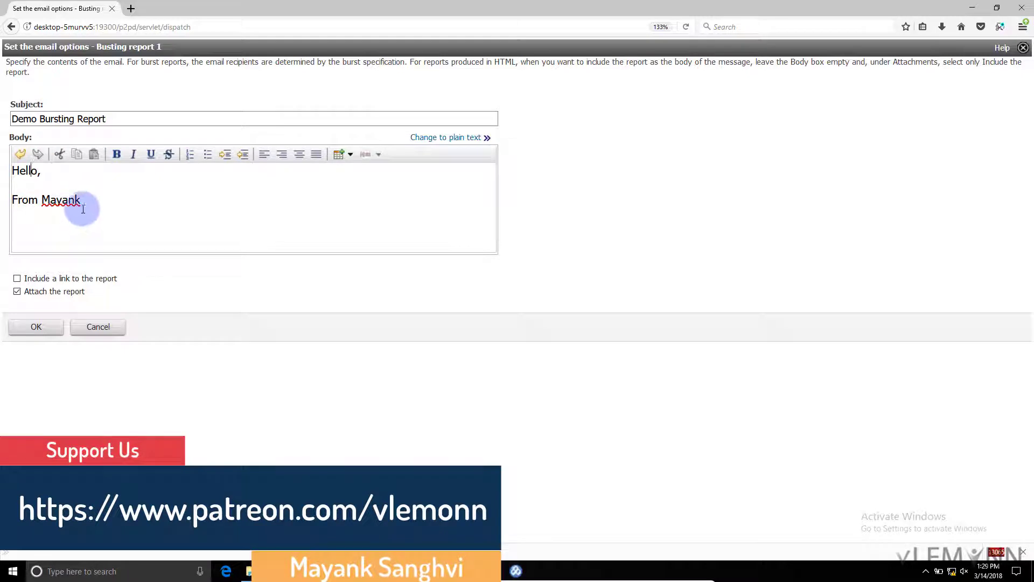
pyautogui.click(98, 200)
pyautogui.write('San')
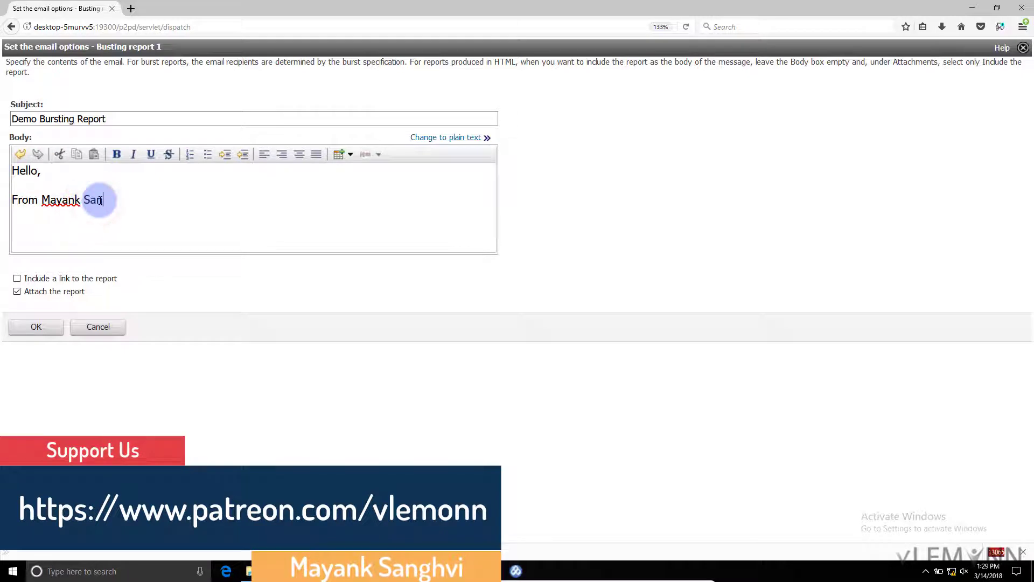
pyautogui.write('ghvi')
pyautogui.press('Return')
pyautogui.write('vLemonn')
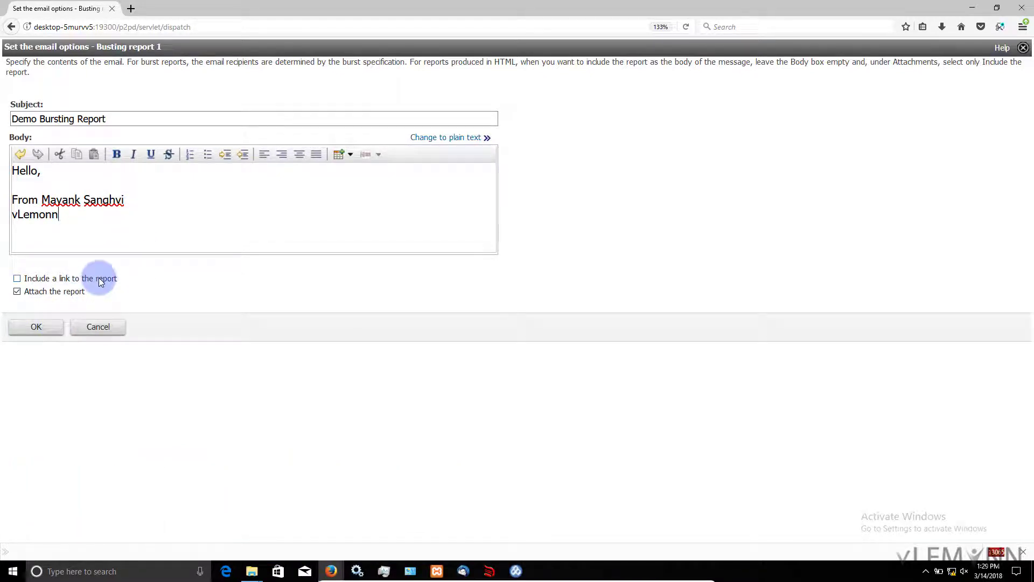
pyautogui.click(57, 332)
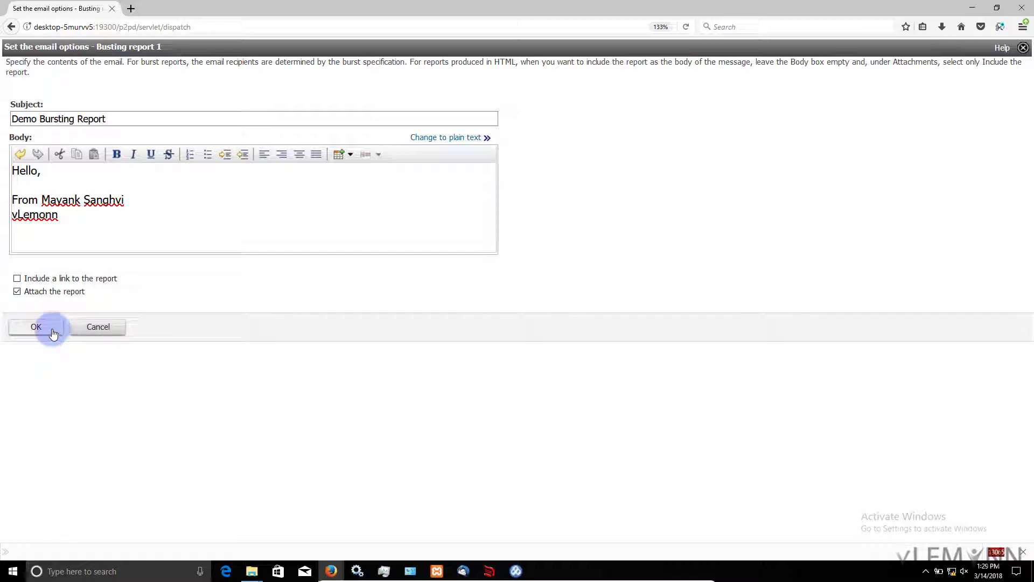
pyautogui.click(43, 326)
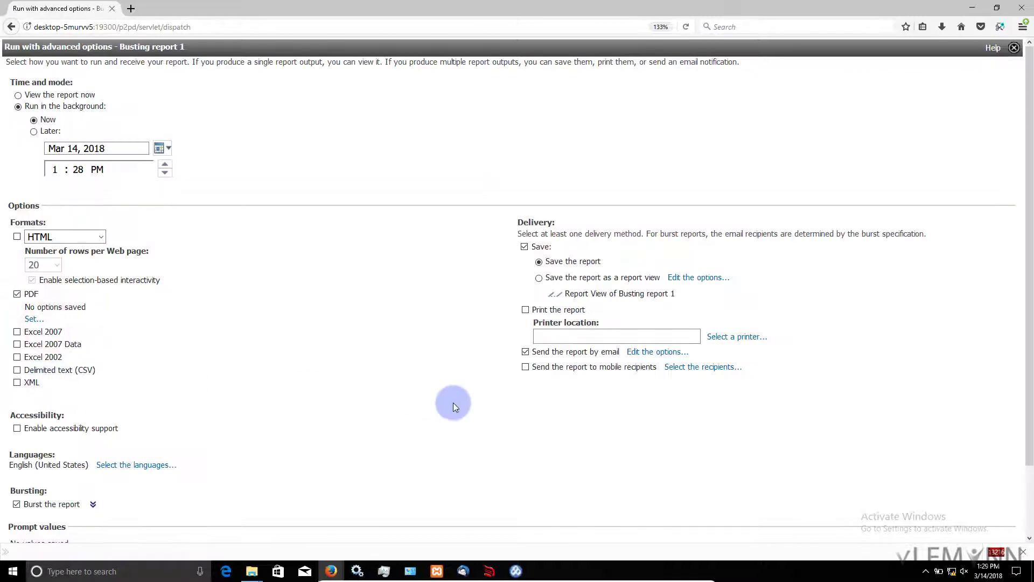
# - Run the burst report with viewing its details after closing the dialog enabled, and refresh the run history details
pyautogui.scroll(-3, 453, 403)
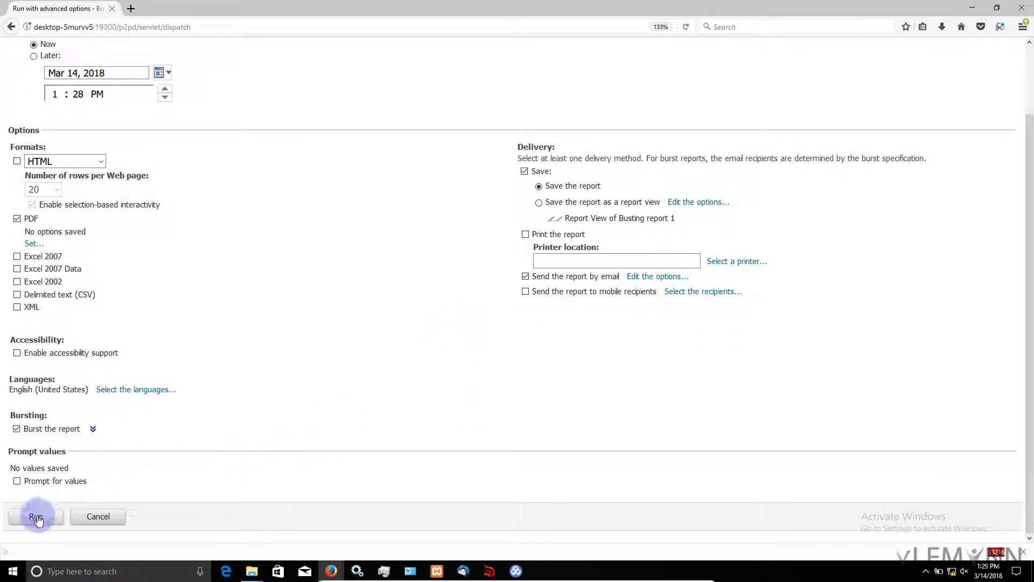
pyautogui.click(43, 512)
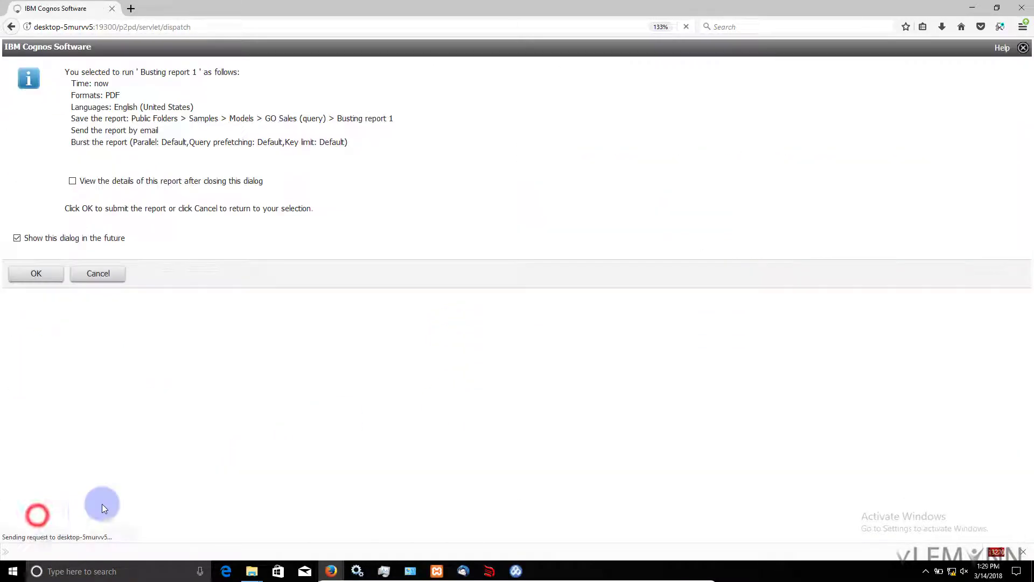
pyautogui.click(72, 181)
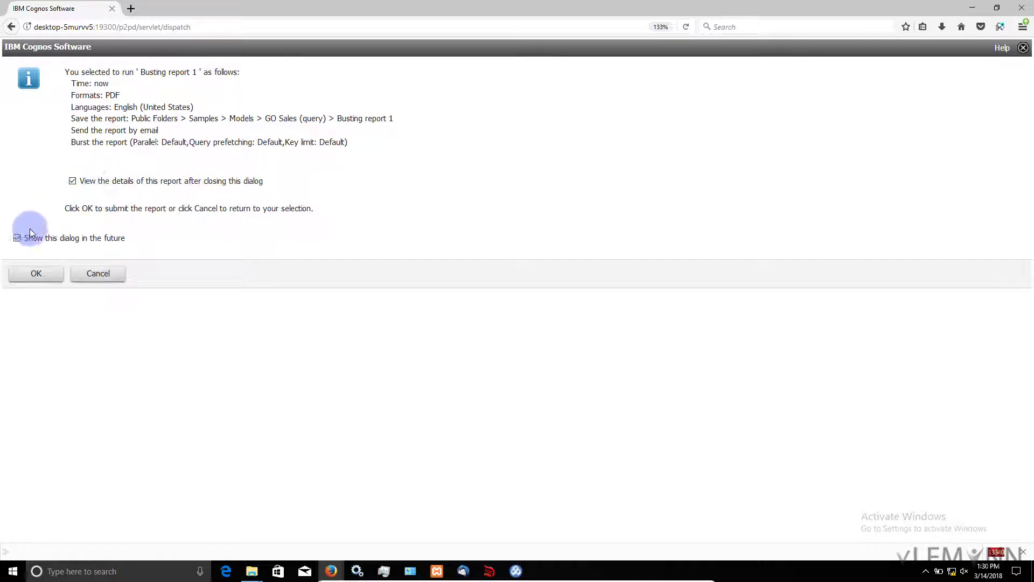
pyautogui.click(39, 274)
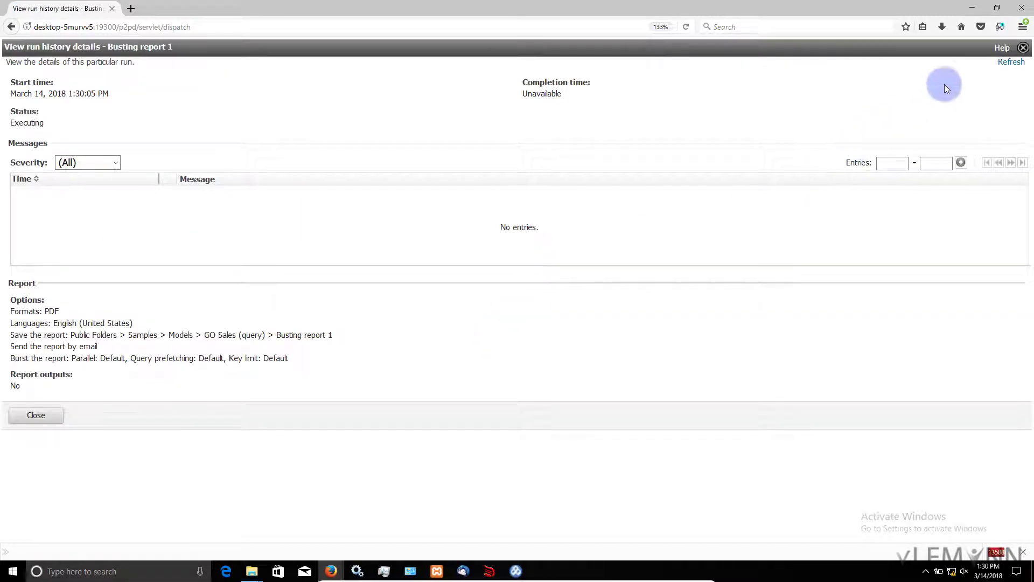
pyautogui.click(1007, 62)
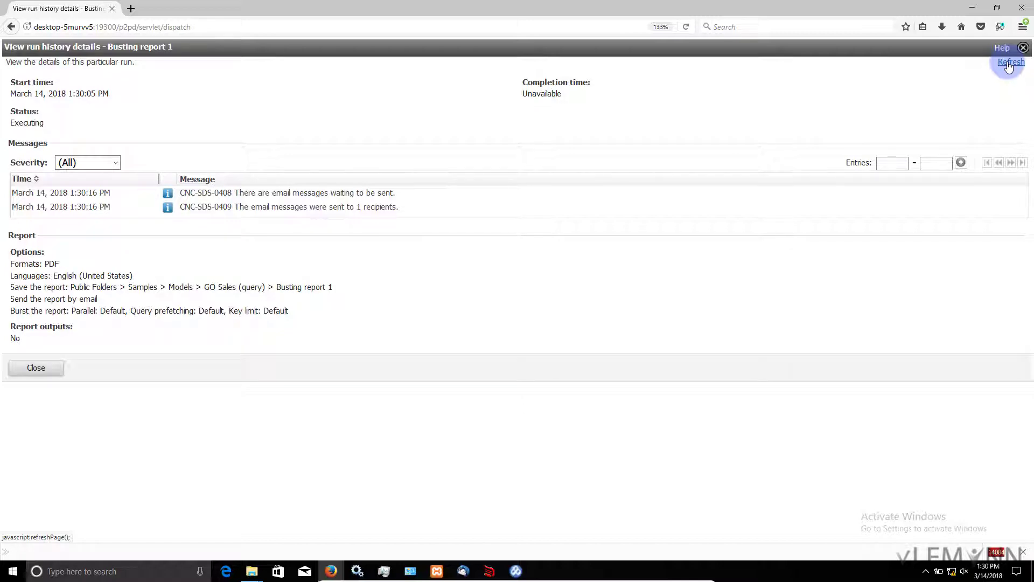
# - Switch to Thunderbird, fetch new mail for the Americas inbox, and open the Demo Bursting Report message's PDF attachment
pyautogui.hotkey('alt', 'Tab')
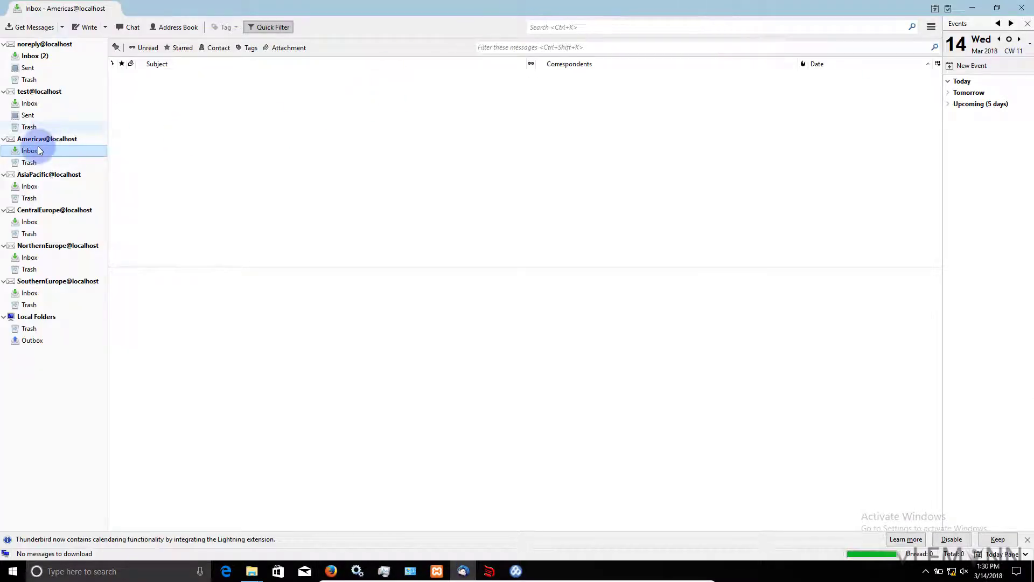
pyautogui.click(37, 152)
pyautogui.click(24, 29)
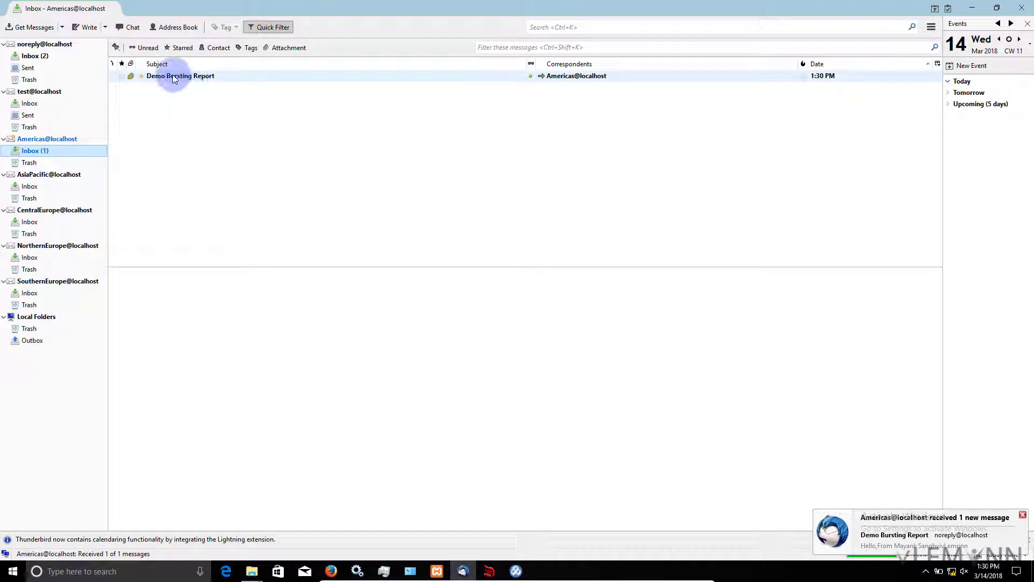
pyautogui.doubleClick(184, 76)
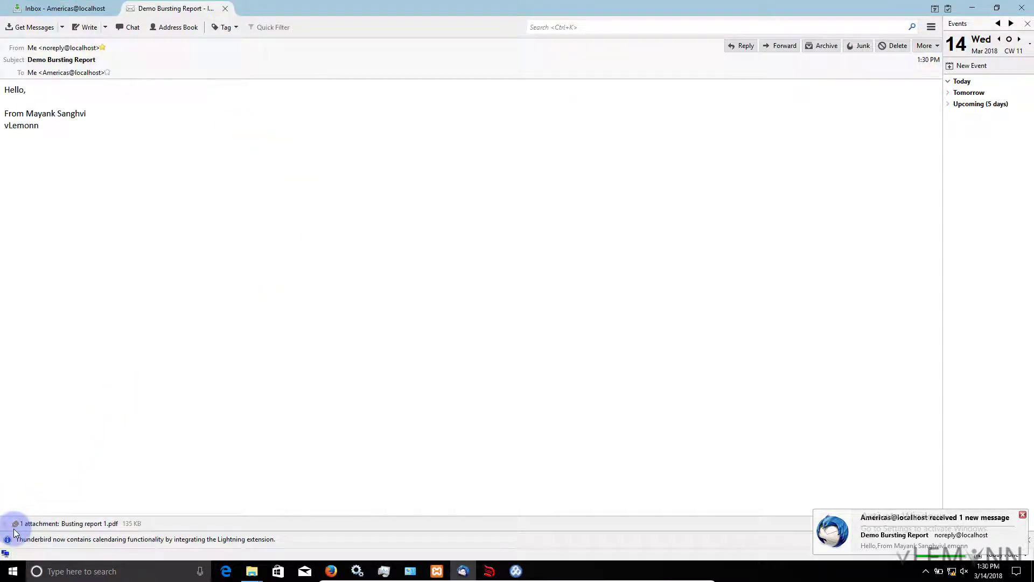
pyautogui.click(19, 525)
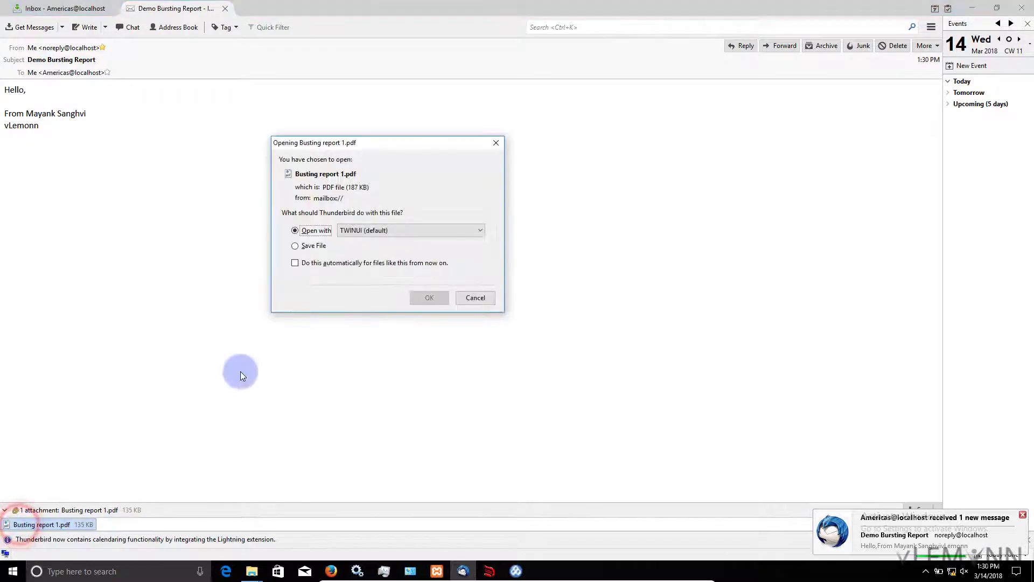
pyautogui.click(429, 299)
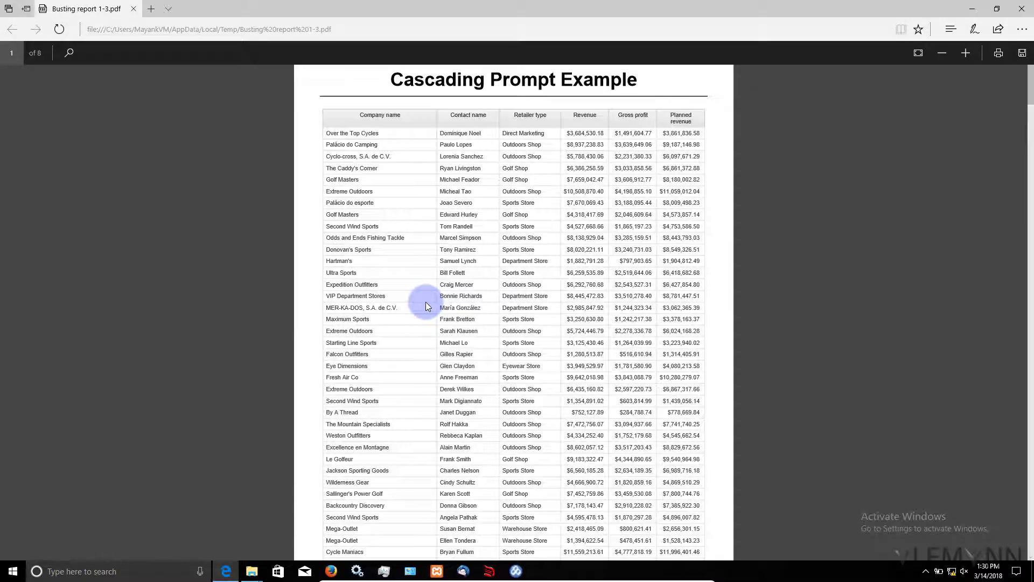
# - Return to Thunderbird, fetch new mail for the AsiaPacific inbox, and open its Demo Bursting Report message
pyautogui.hotkey('alt', 'Tab')
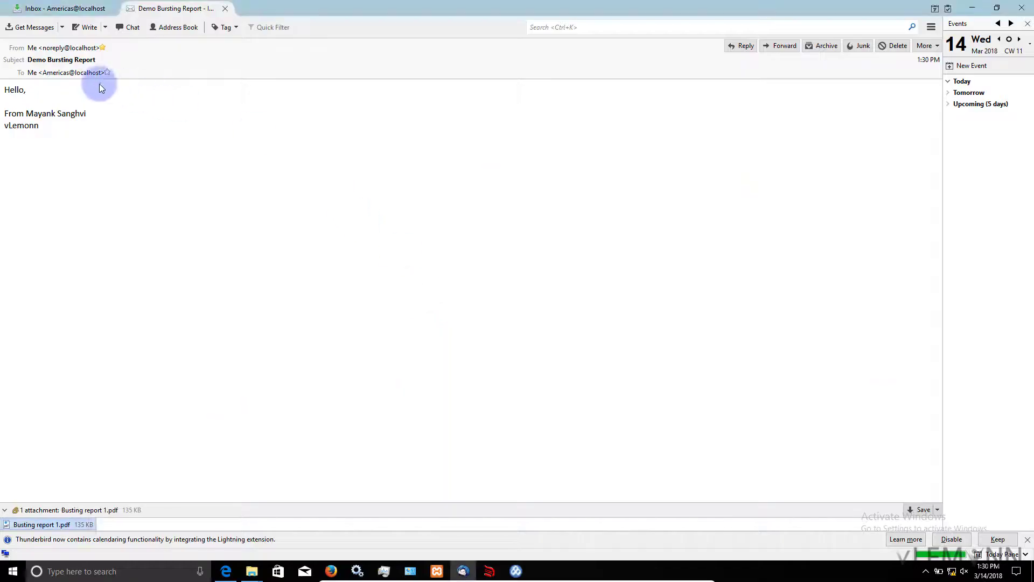
pyautogui.click(69, 72)
pyautogui.click(106, 93)
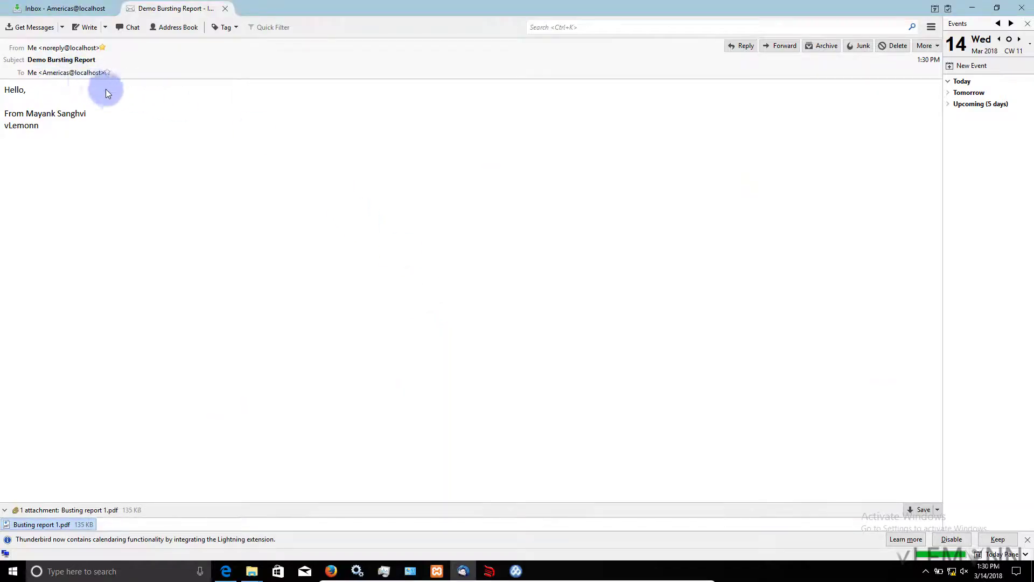
pyautogui.click(76, 8)
pyautogui.click(30, 187)
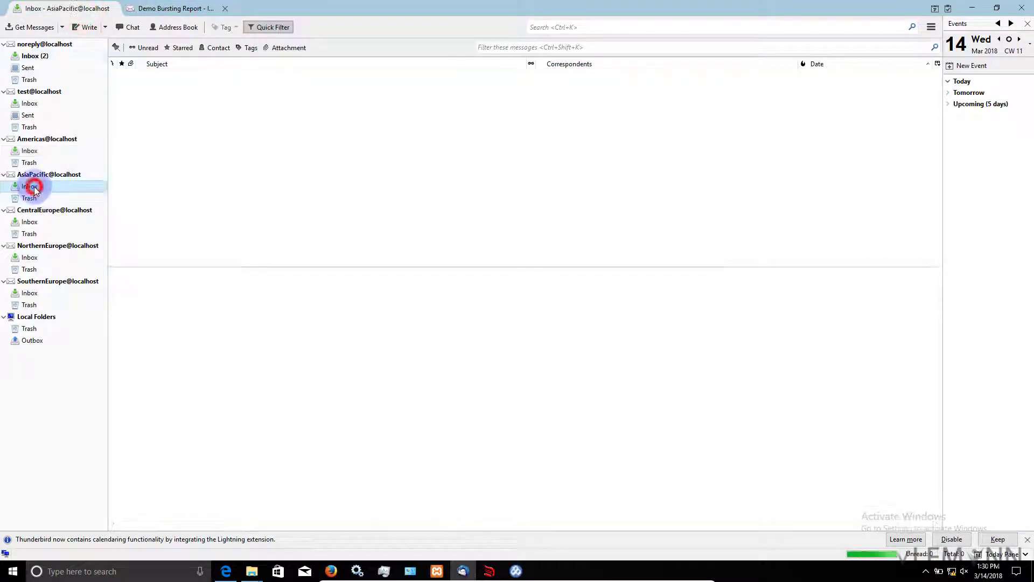
pyautogui.click(30, 27)
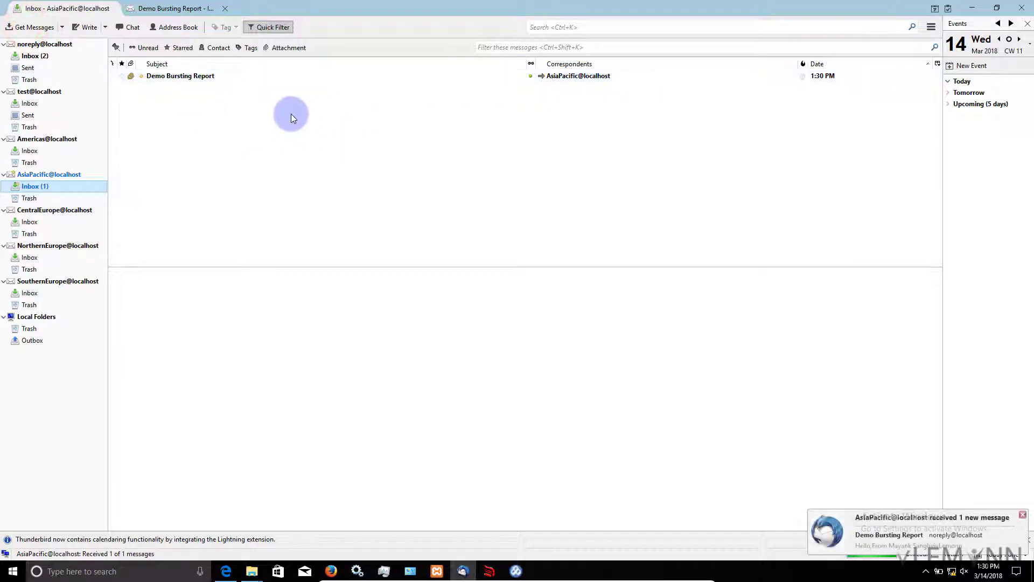
pyautogui.doubleClick(182, 76)
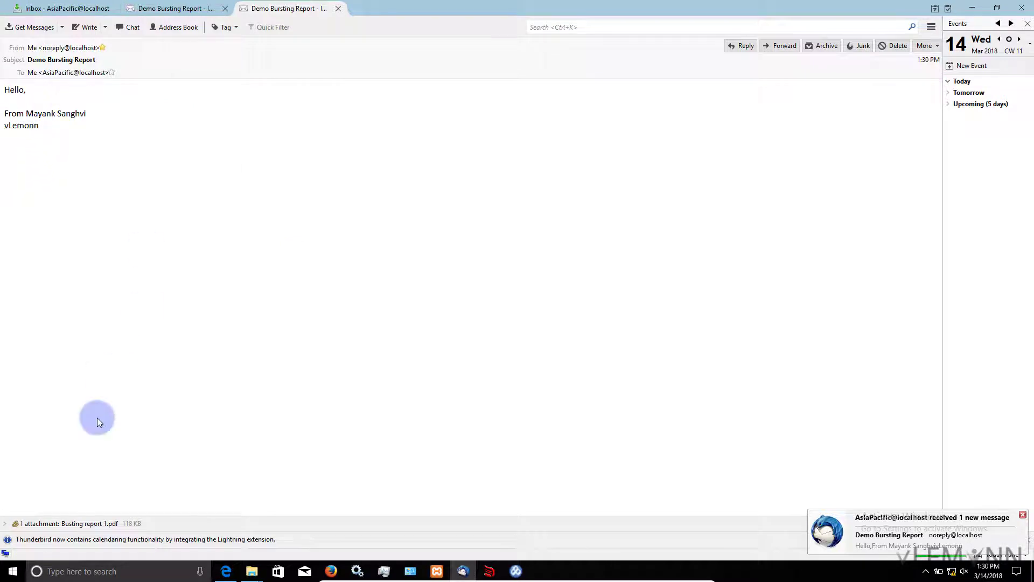
# - Open the AsiaPacific message's Busting report 1.pdf attachment and compare it with the Americas PDF
pyautogui.click(7, 524)
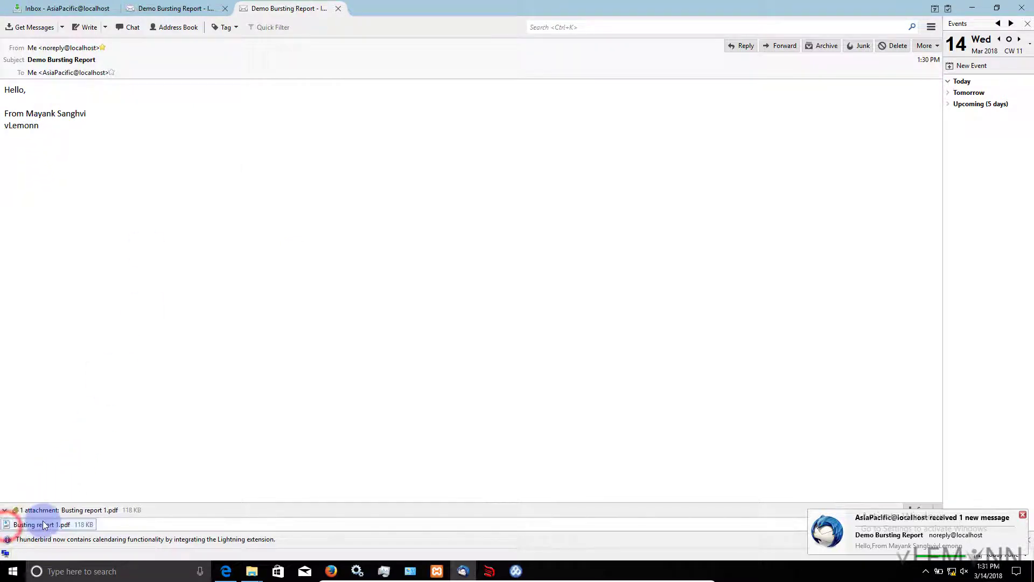
pyautogui.doubleClick(38, 524)
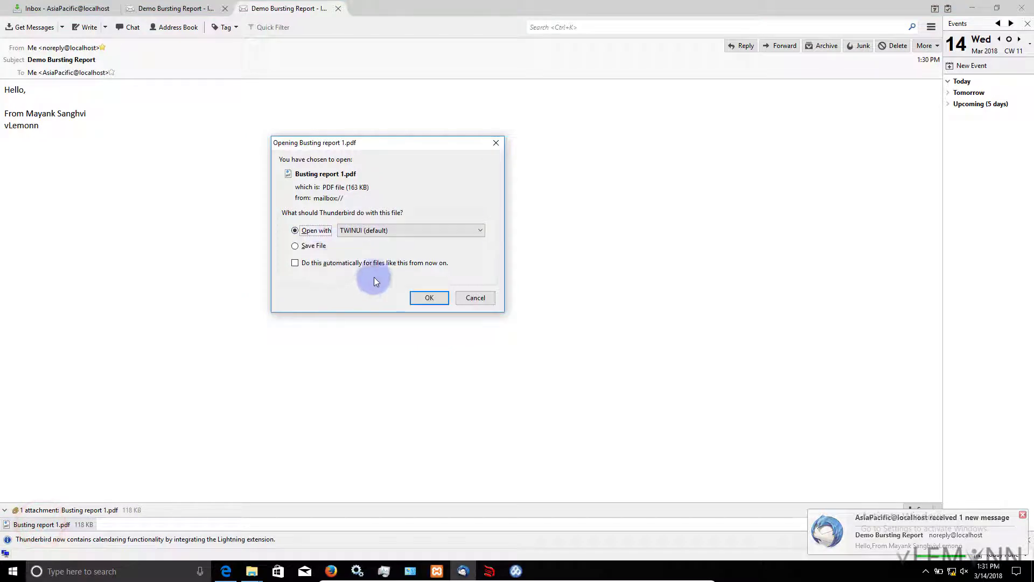
pyautogui.click(414, 299)
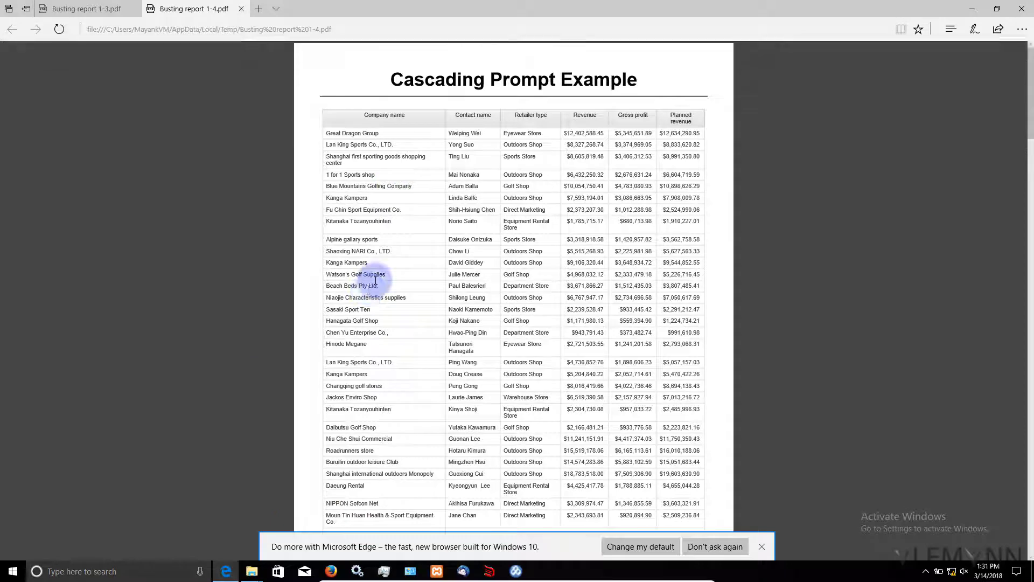
pyautogui.click(70, 8)
pyautogui.click(171, 7)
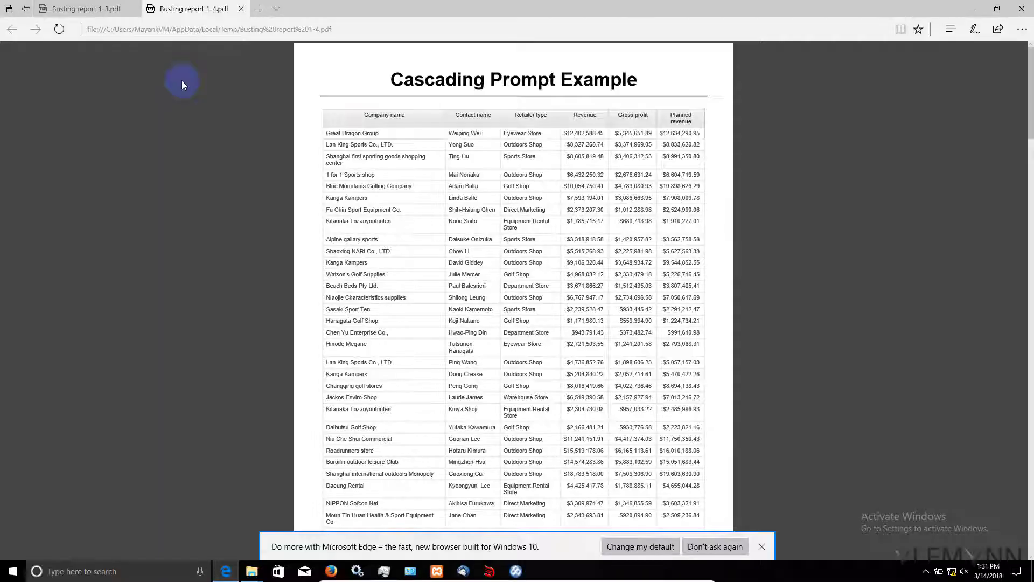
# - Switch to IBM Cognos Report Studio and open the Cascading Prompt report from the GO Sales (query) folder
pyautogui.hotkey('alt', 'Tab')
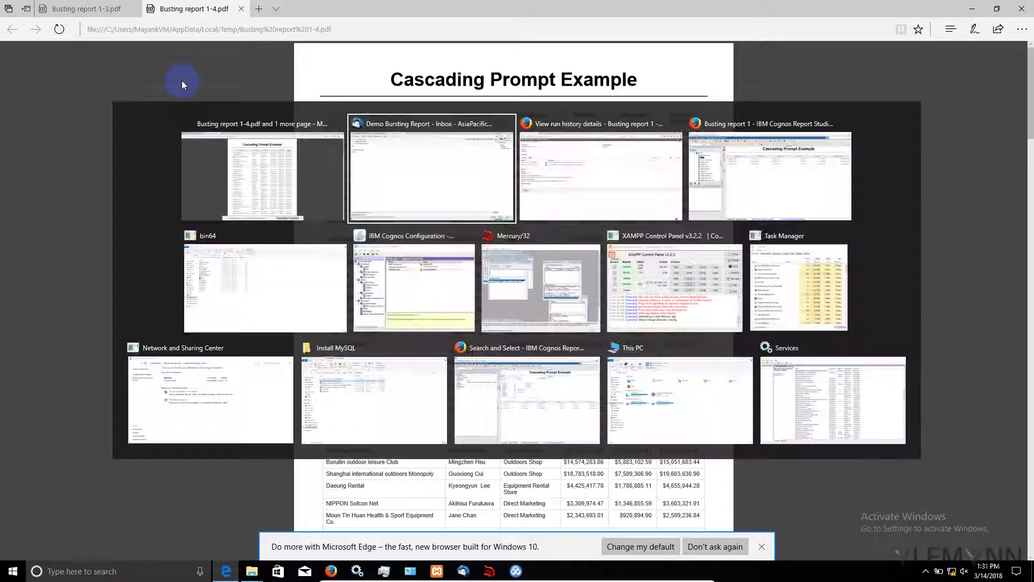
pyautogui.hotkey('alt', 'Tab')
pyautogui.hotkey('alt', 'Tab')
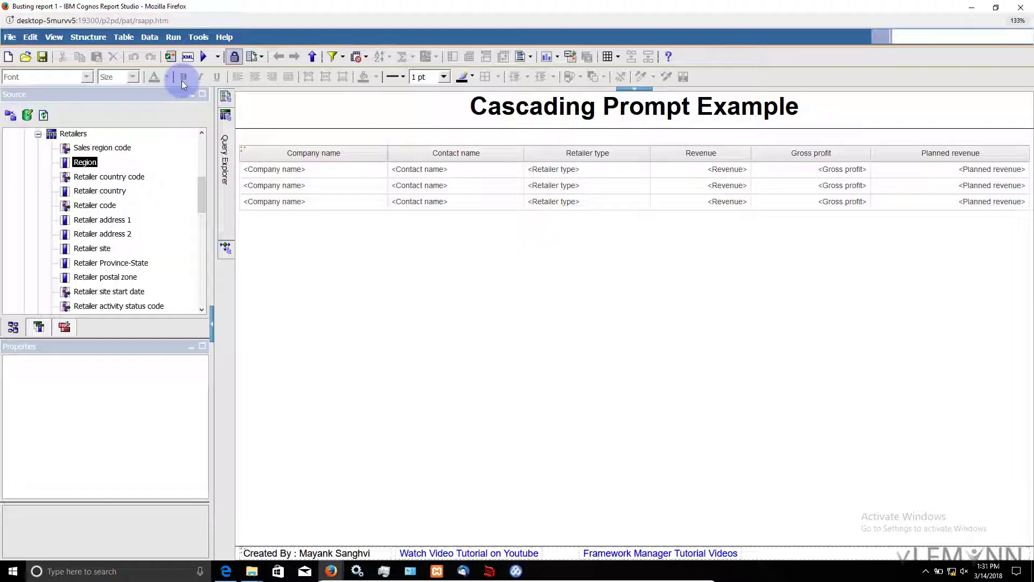
pyautogui.click(304, 222)
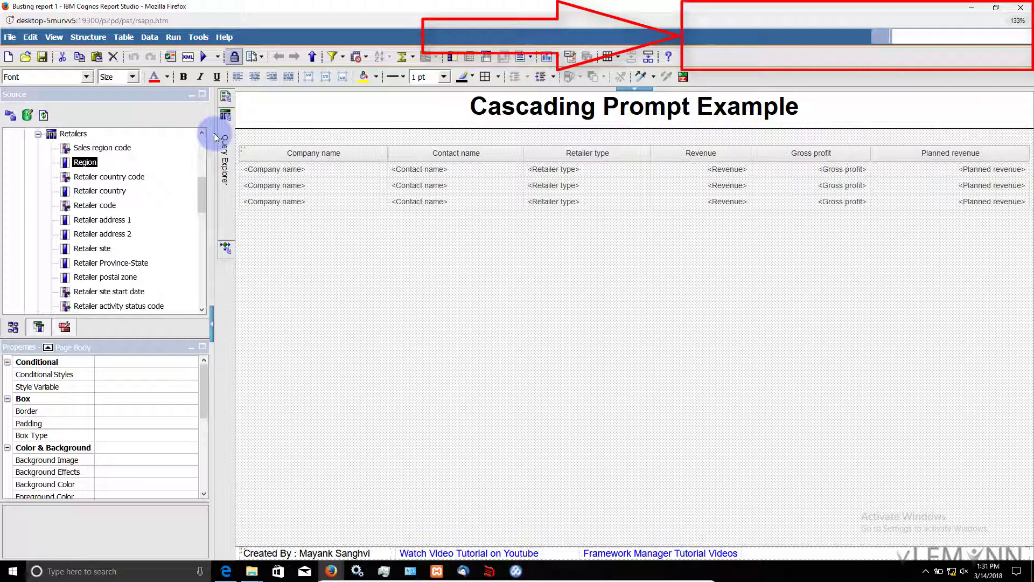
pyautogui.click(25, 56)
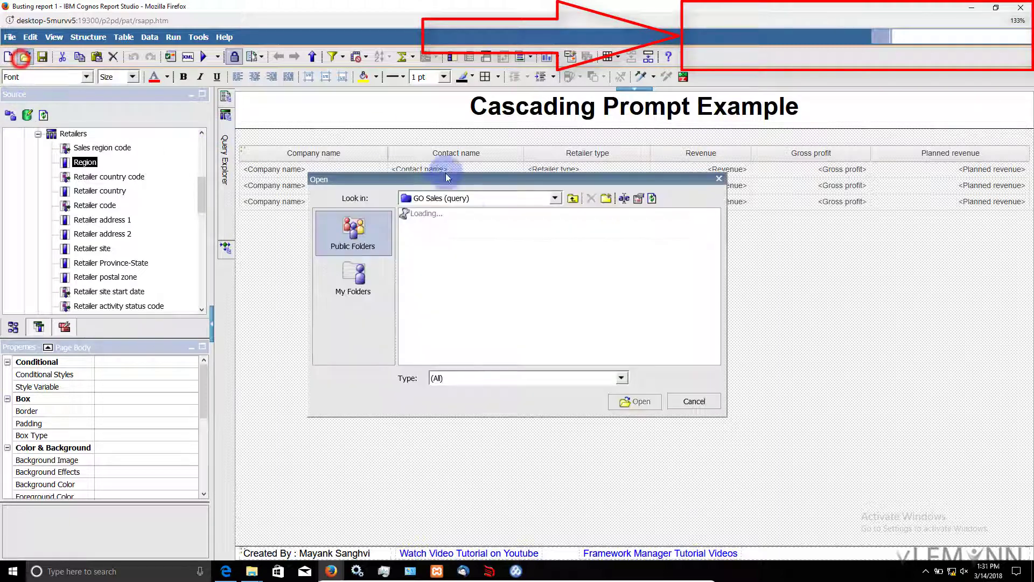
pyautogui.click(473, 267)
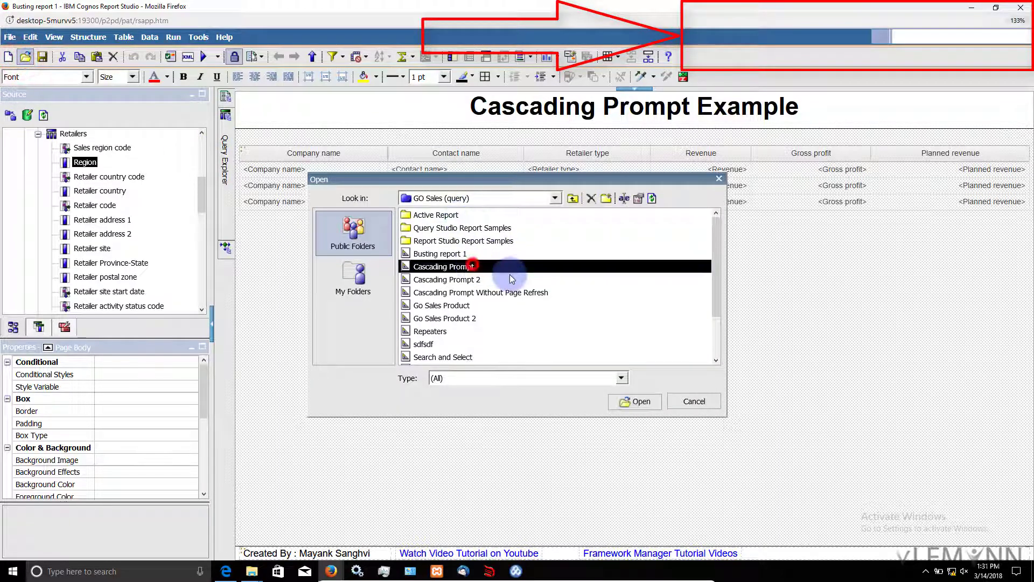
pyautogui.click(628, 404)
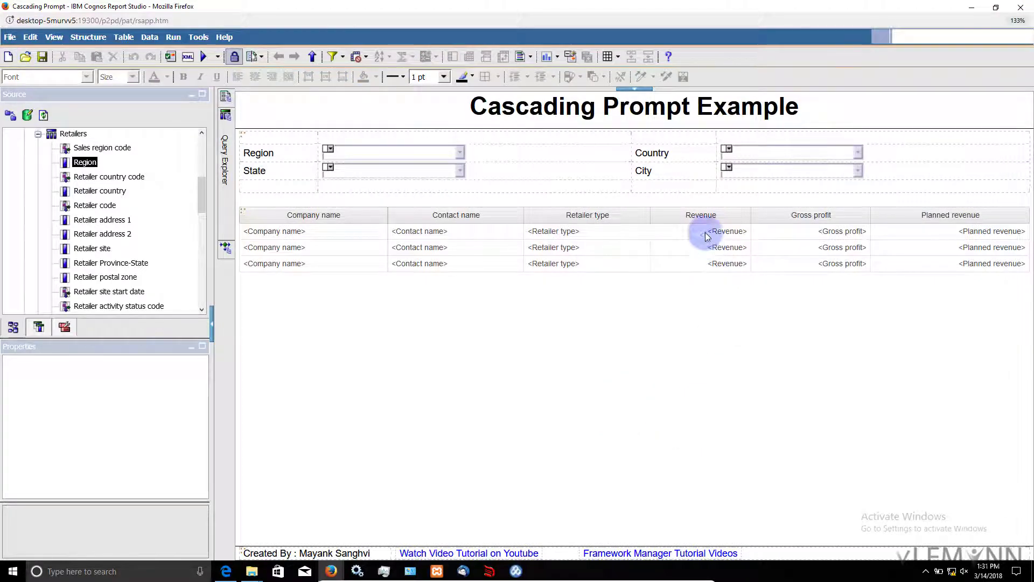
# - Change the report title to "Bursting Demo" and delete the table holding the Region, Country, State and City prompts
pyautogui.doubleClick(631, 109)
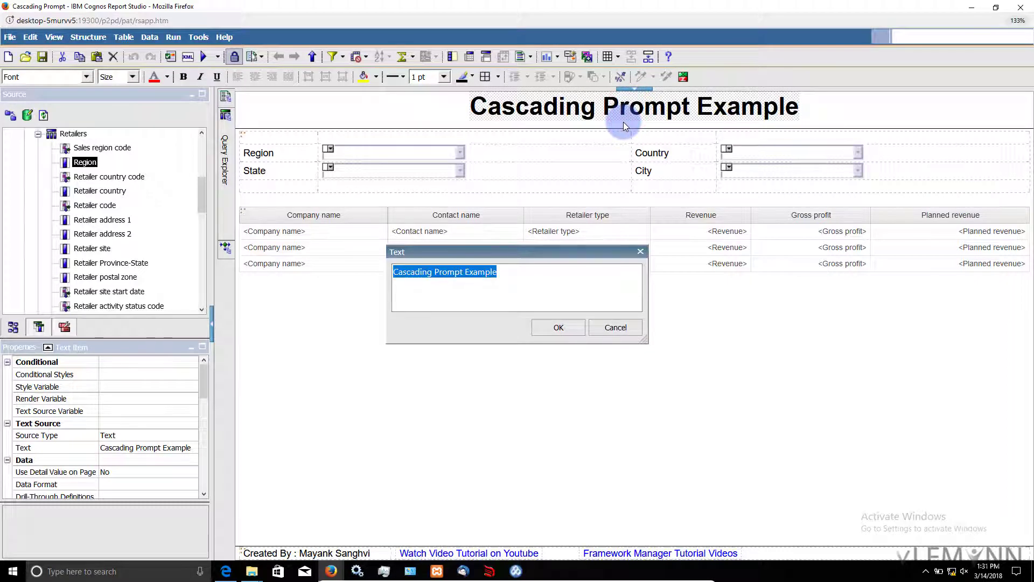
pyautogui.write('Bursting Demo')
pyautogui.click(556, 325)
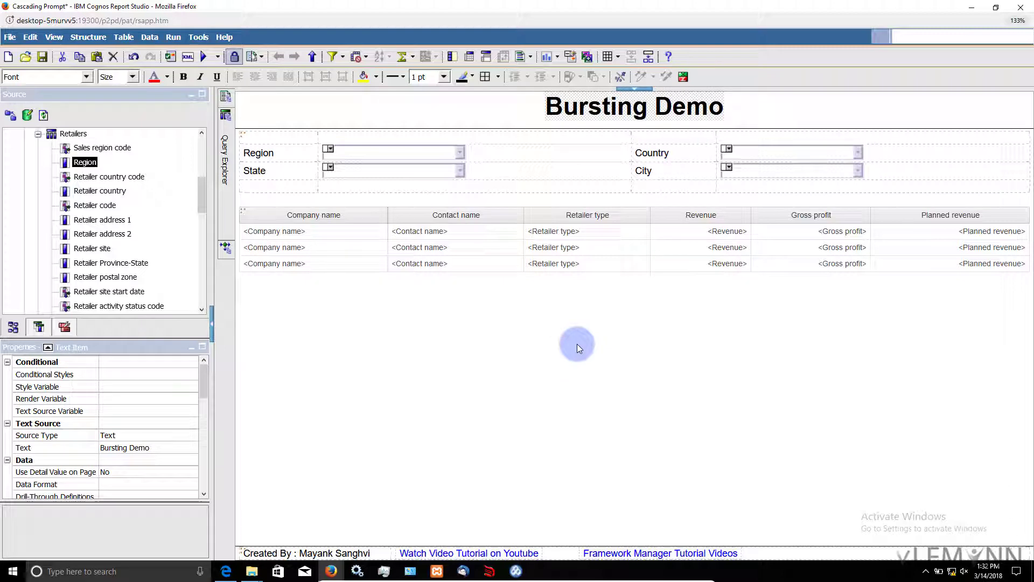
pyautogui.click(243, 135)
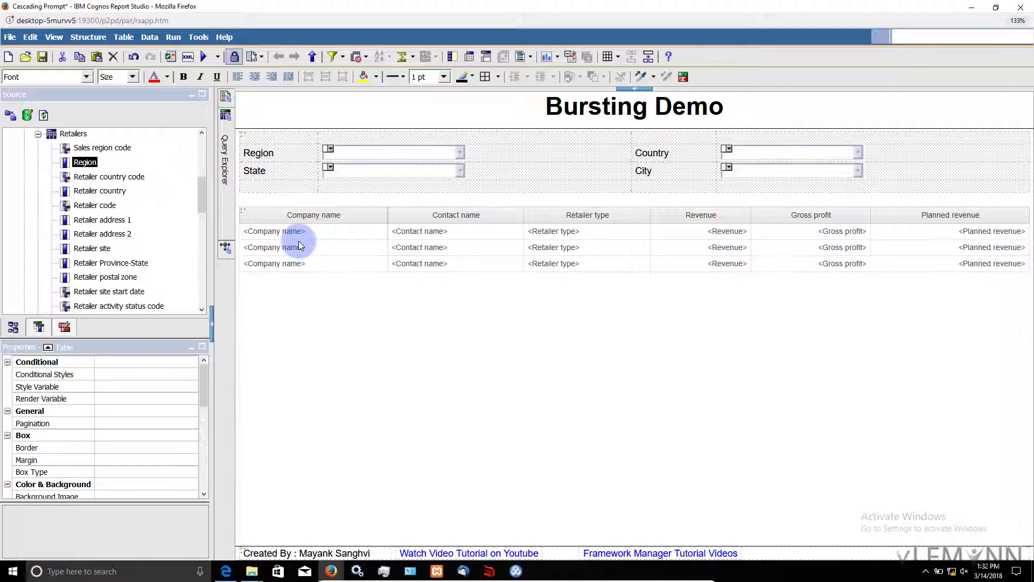
pyautogui.press('Delete')
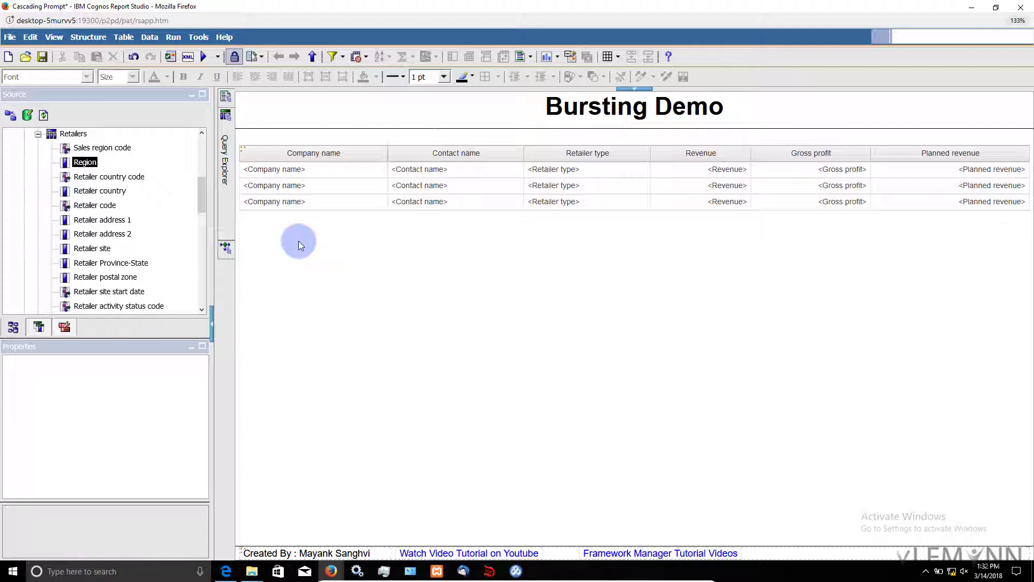
# - Go to the list's query and delete its four detail filters on region, country, province-state and city
pyautogui.rightClick(360, 184)
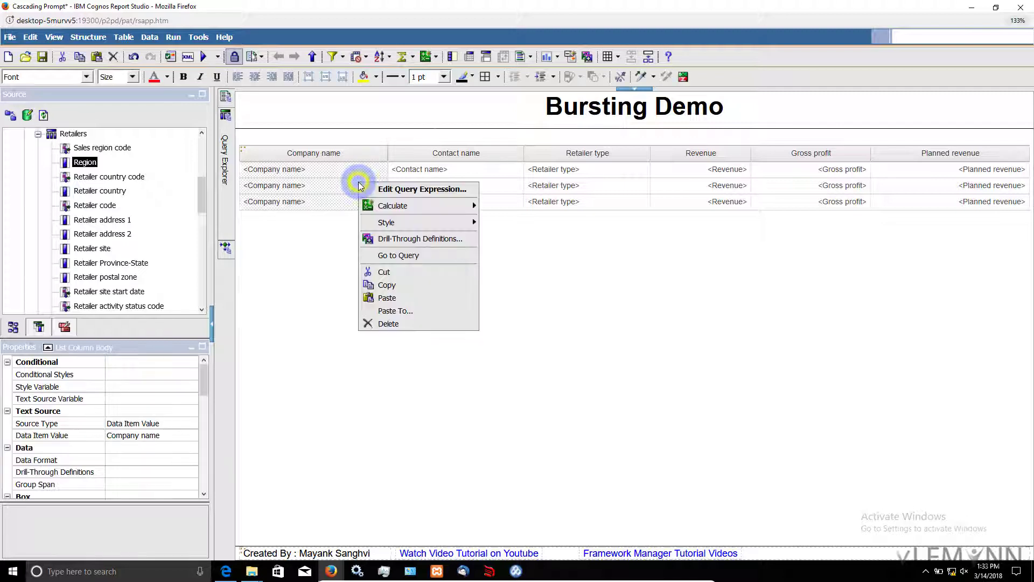
pyautogui.click(422, 255)
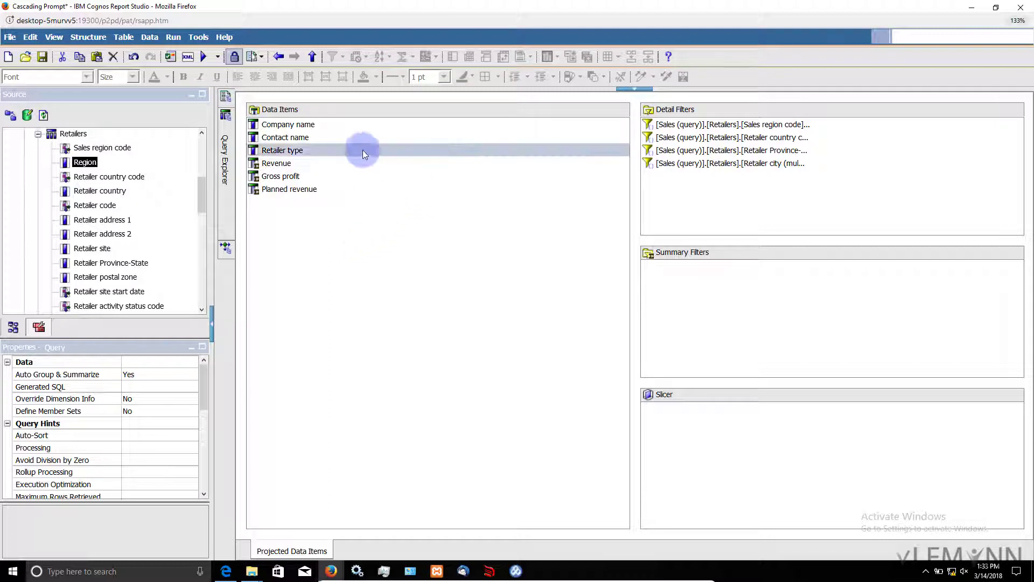
pyautogui.click(691, 124)
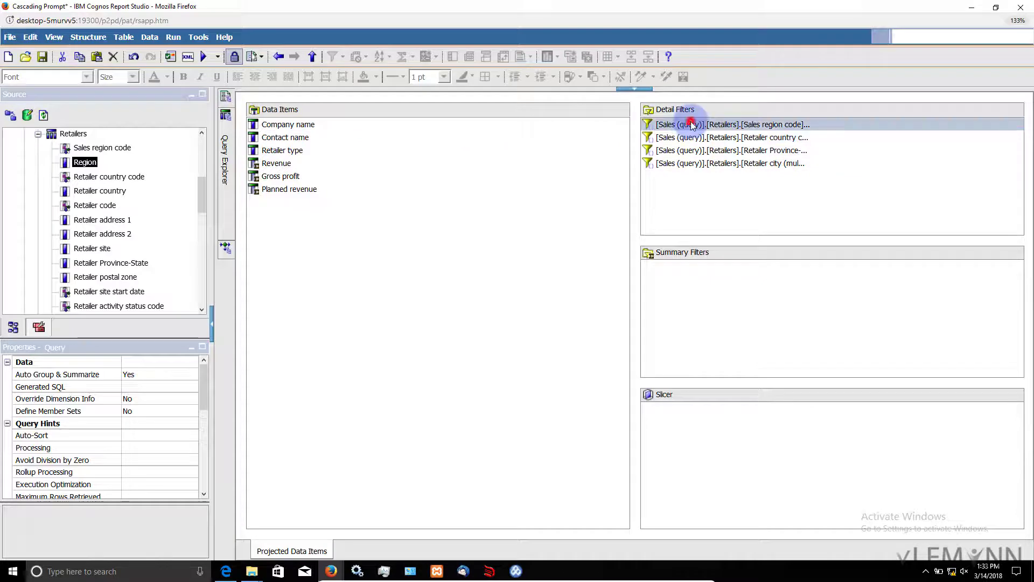
pyautogui.keyDown('shift'); pyautogui.click(689, 165); pyautogui.keyUp('shift')
pyautogui.press('Delete')
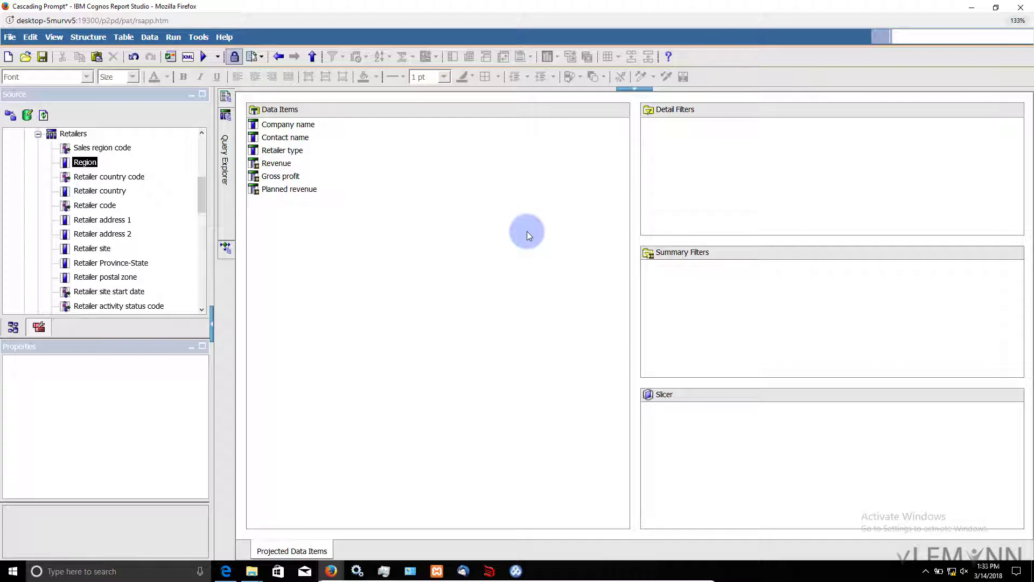
# - Add Region and Sales region code from Retailers to the query's data items
pyautogui.scroll(3, 113, 209)
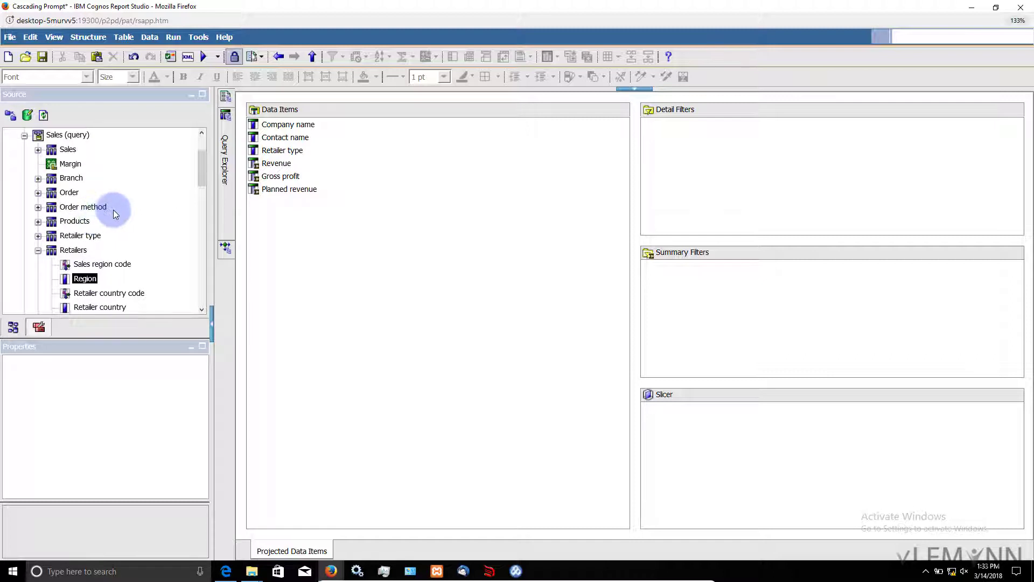
pyautogui.keyDown('ctrl'); pyautogui.click(102, 264); pyautogui.keyUp('ctrl')
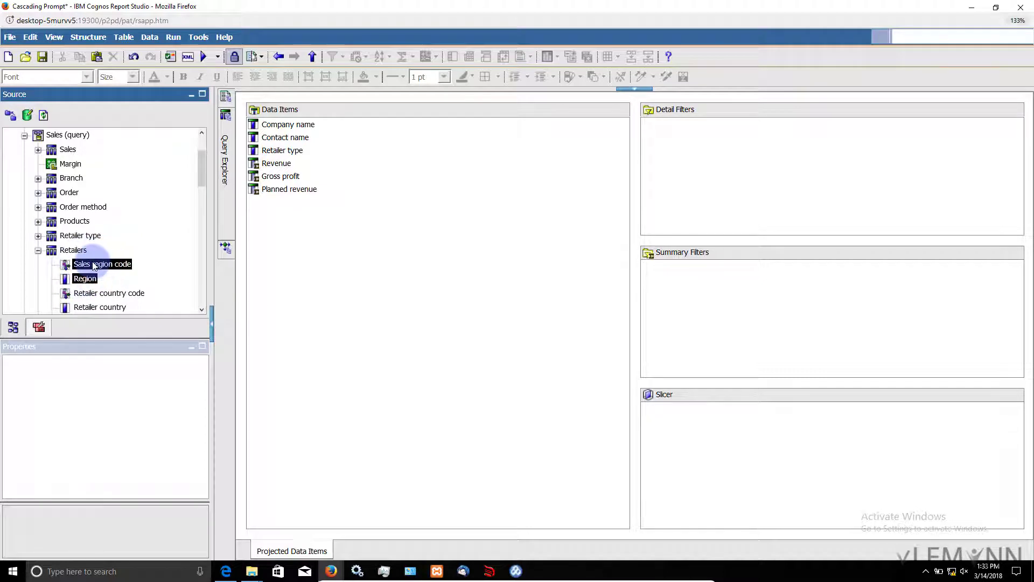
pyautogui.moveTo(94, 265); pyautogui.dragTo(267, 253)
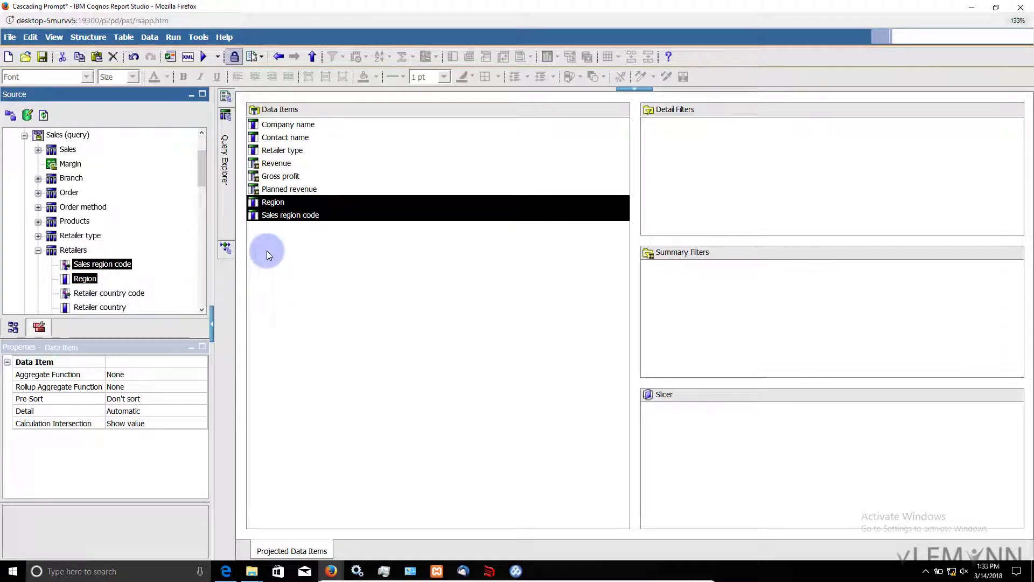
pyautogui.click(283, 273)
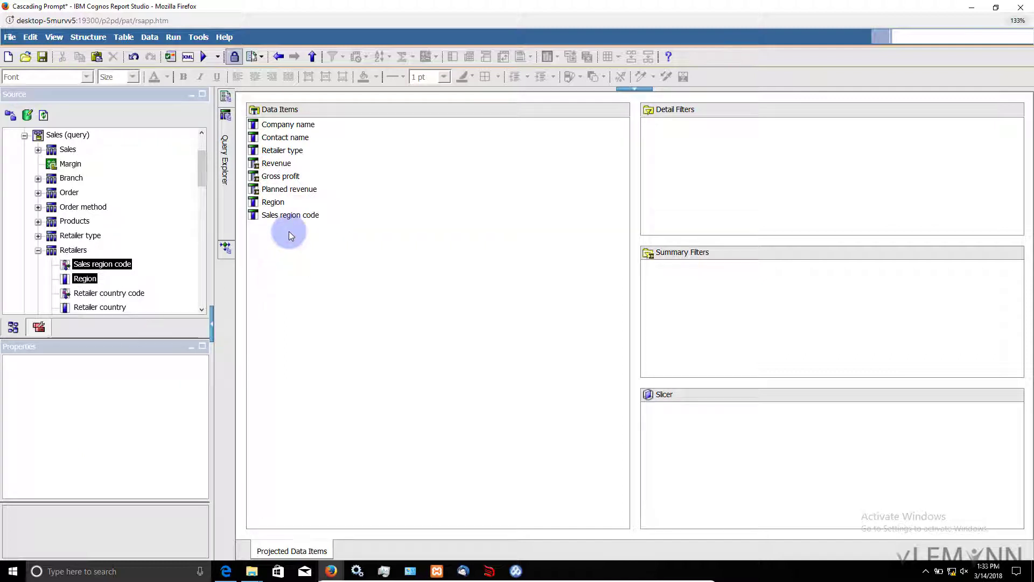
pyautogui.click(302, 216)
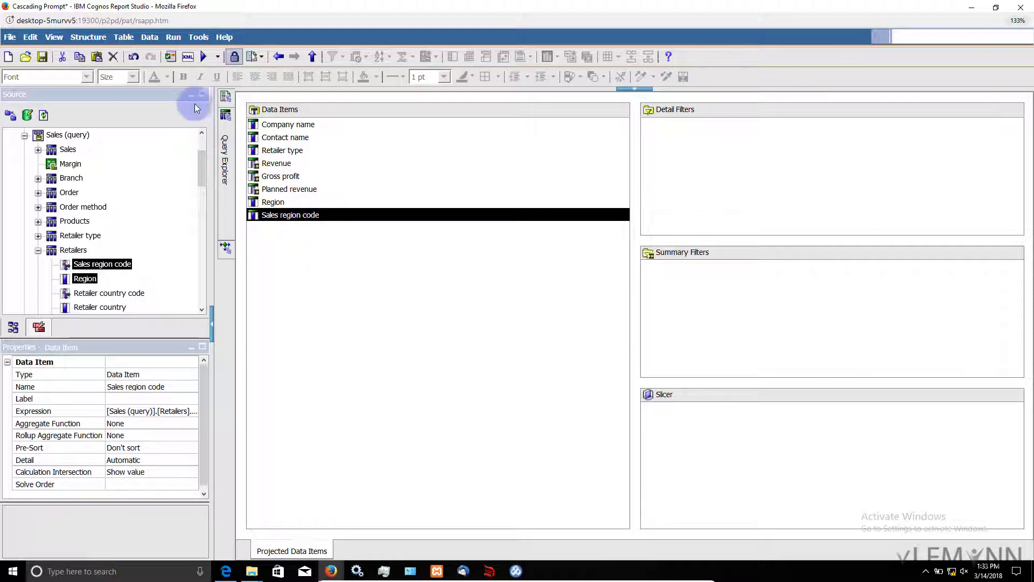
# - Show all of the report's queries and open the Region query
pyautogui.click(224, 99)
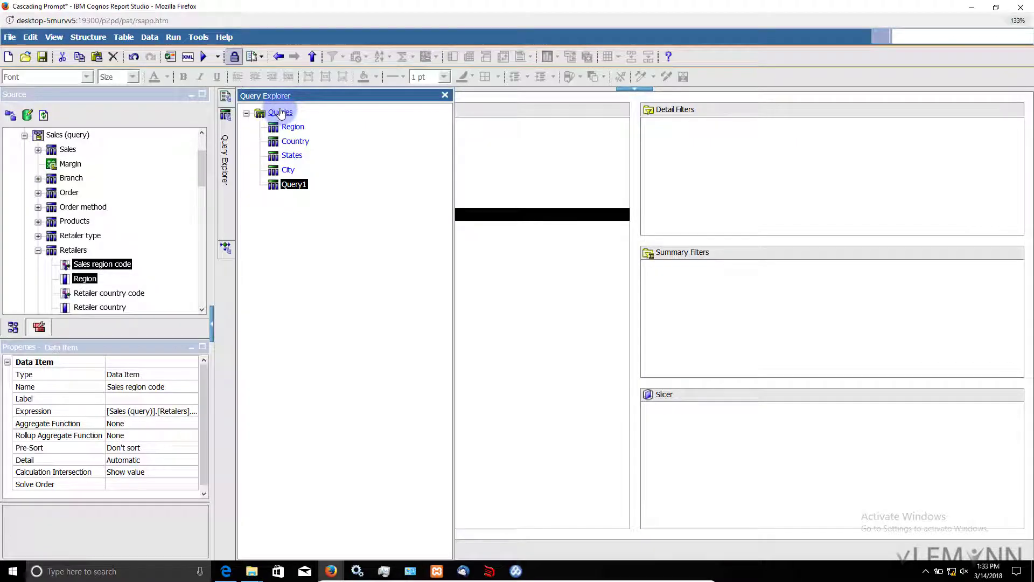
pyautogui.click(280, 112)
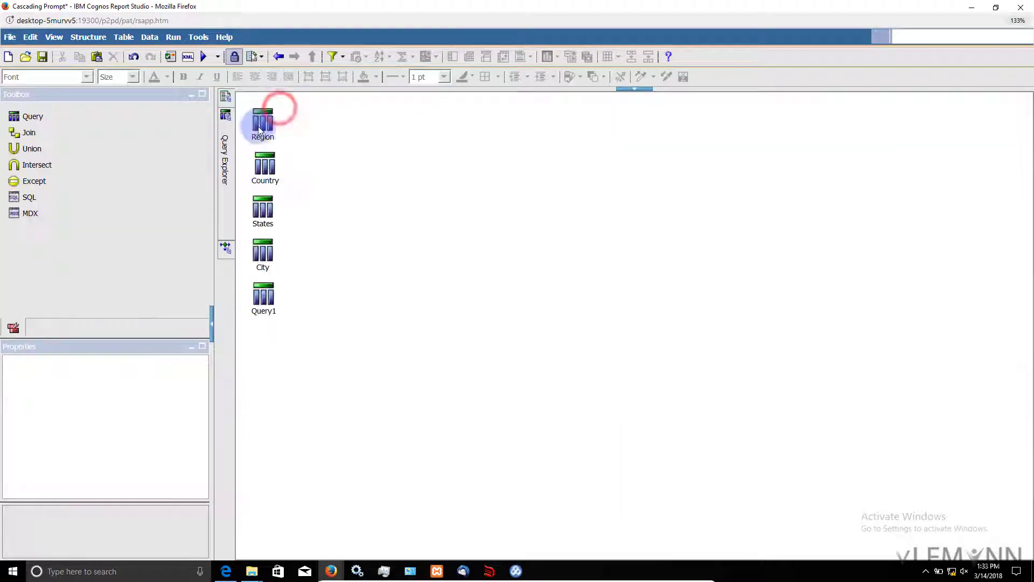
pyautogui.doubleClick(259, 119)
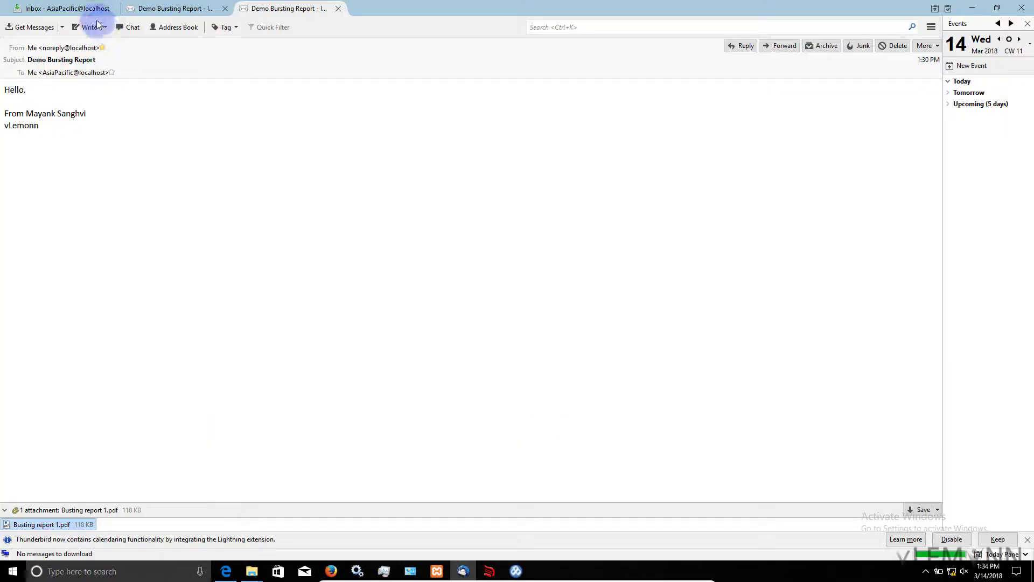
pyautogui.click(86, 16)
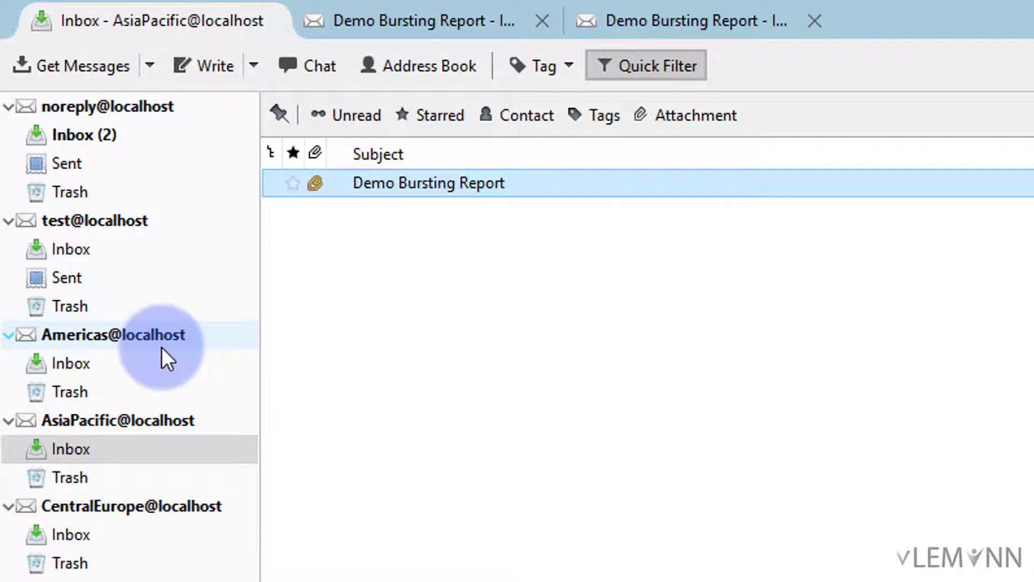
pyautogui.hotkey('alt', 'Tab')
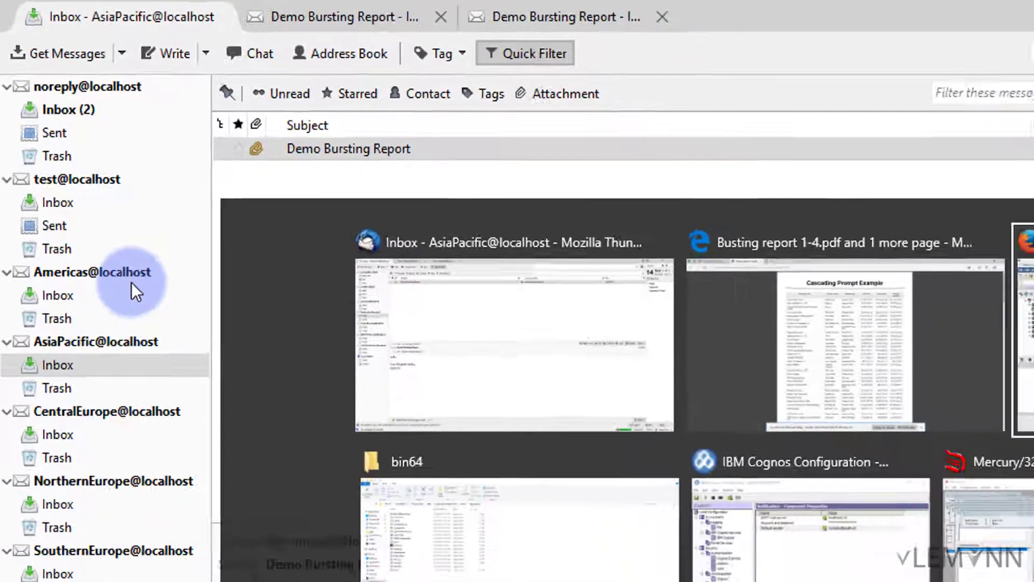
pyautogui.press('Tab')
# - Add the Email item from Retailers to the Region query's data items
pyautogui.scroll(-4, 120, 256)
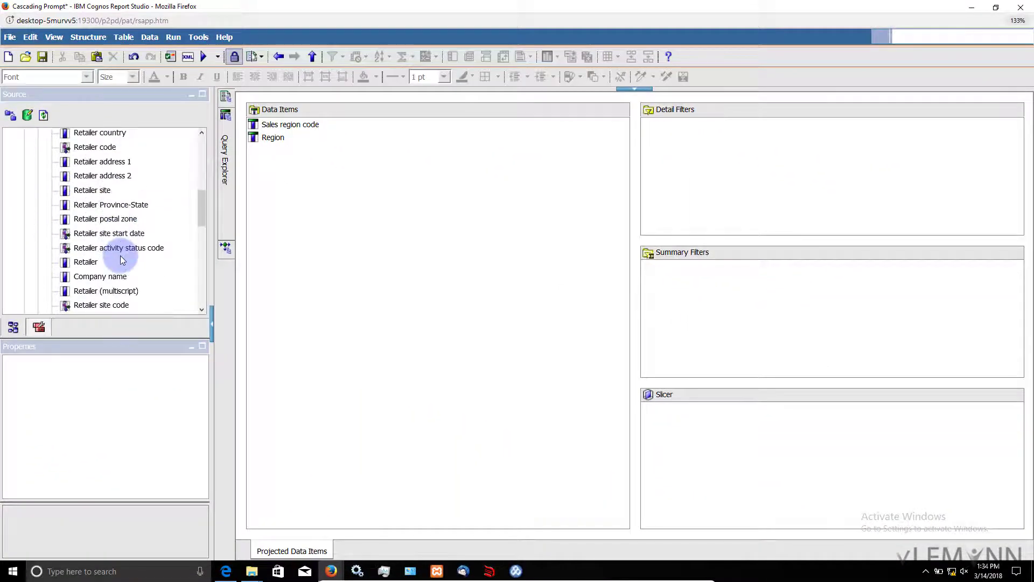
pyautogui.scroll(-4, 121, 255)
pyautogui.scroll(-2, 120, 260)
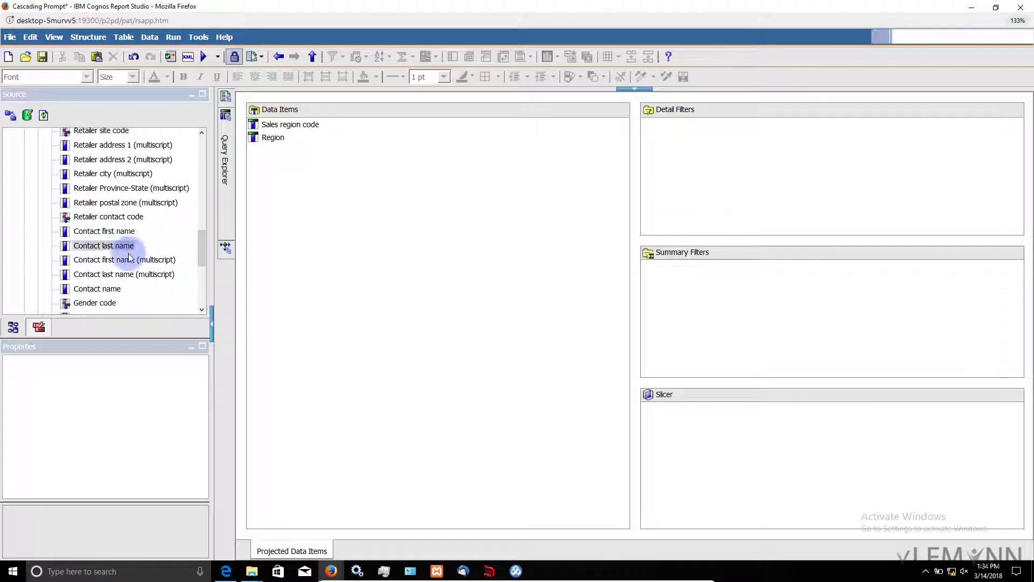
pyautogui.scroll(-2, 129, 272)
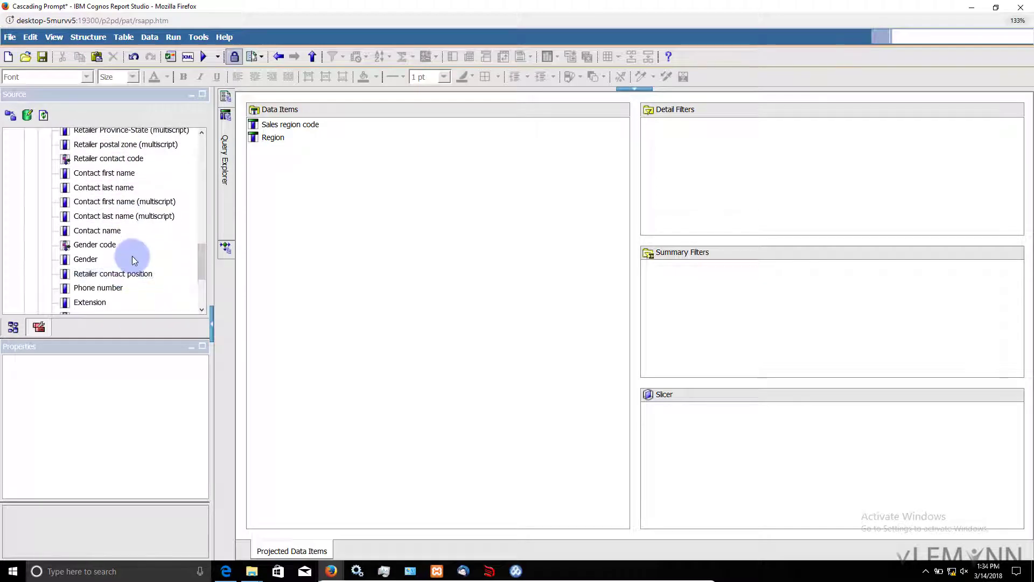
pyautogui.scroll(-2, 129, 256)
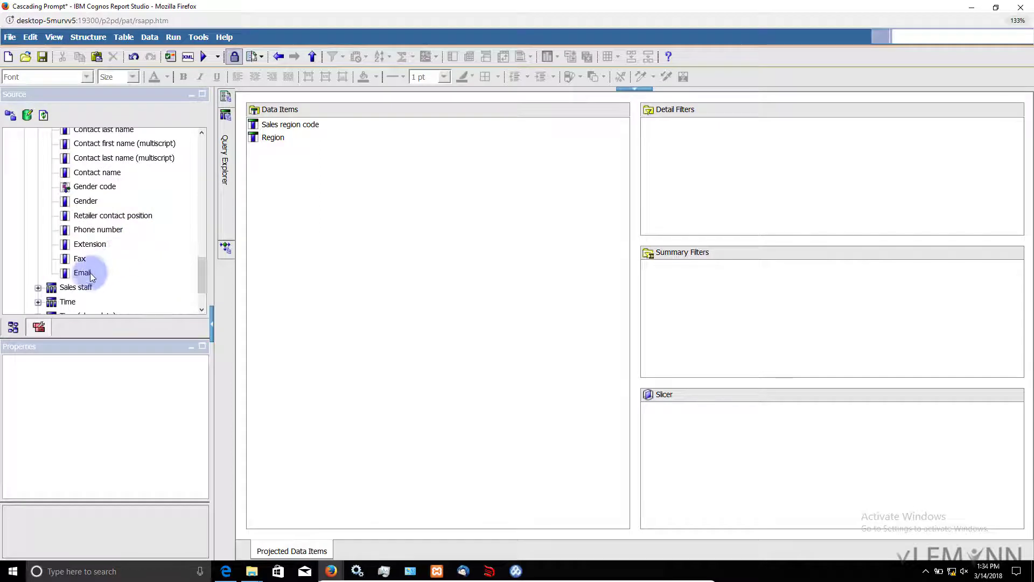
pyautogui.moveTo(86, 272); pyautogui.dragTo(282, 155)
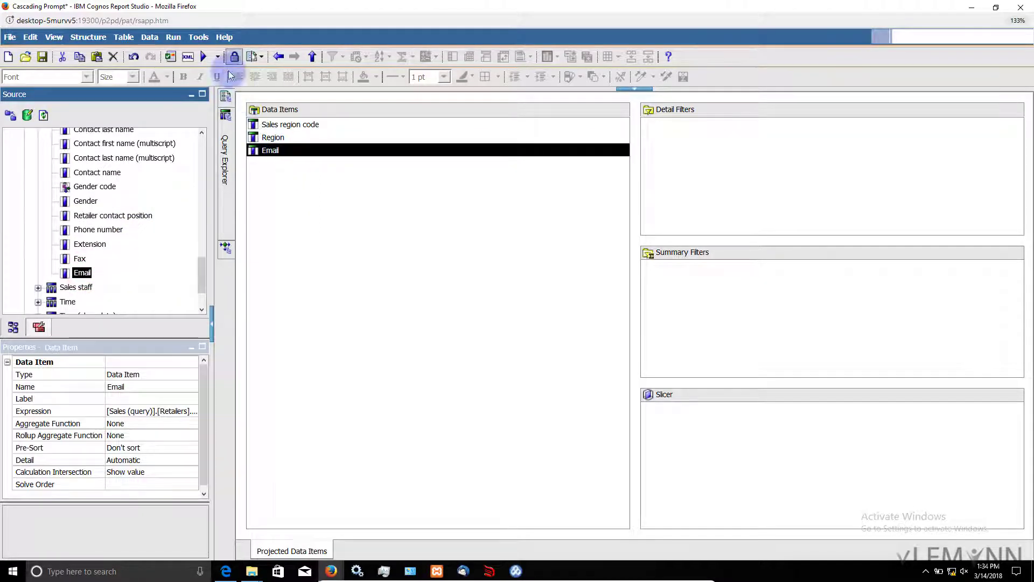
# - View the Region query's tabular data and examine the domain part of the email addresses
pyautogui.click(173, 37)
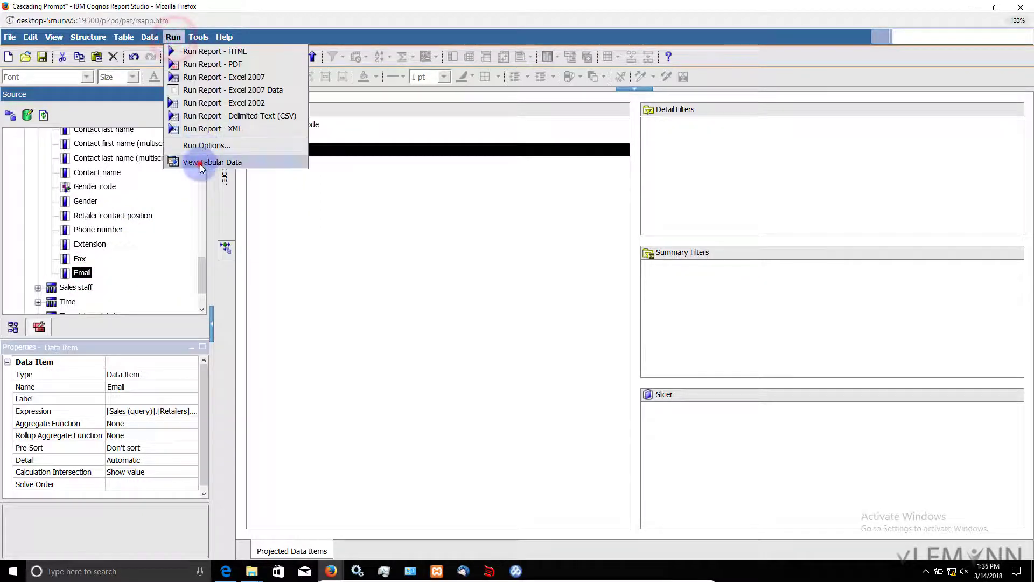
pyautogui.click(208, 161)
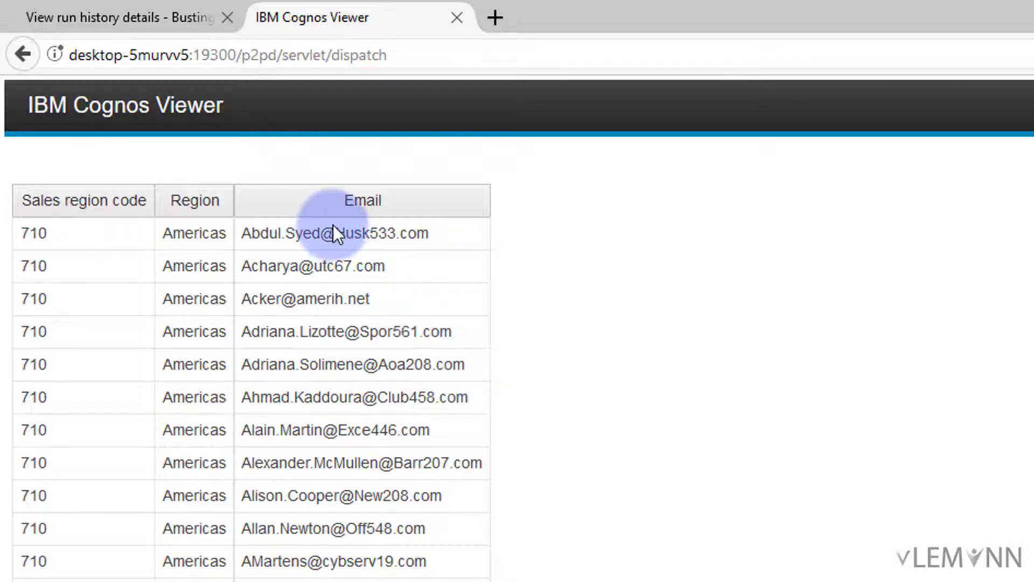
pyautogui.moveTo(334, 232); pyautogui.dragTo(428, 233)
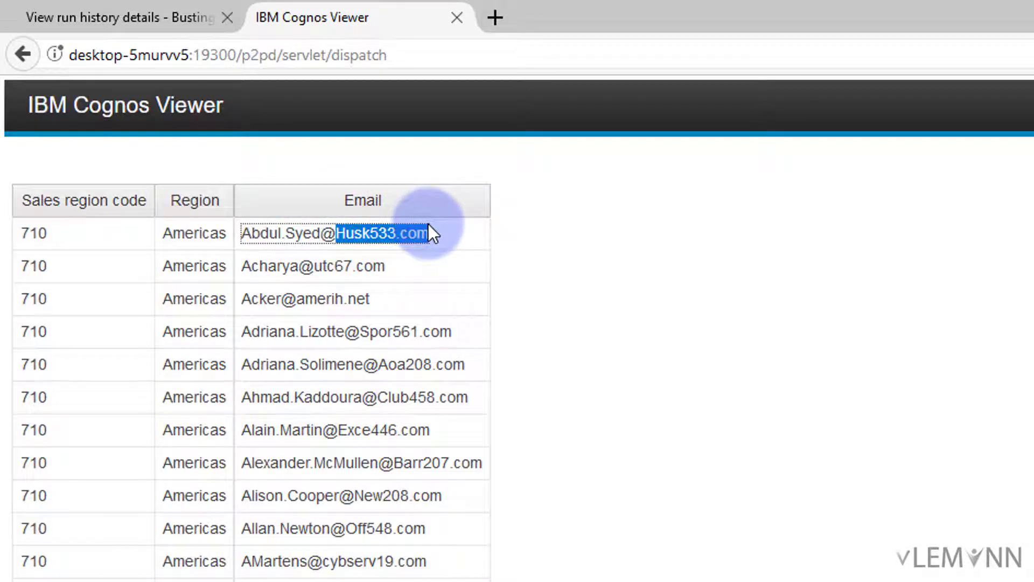
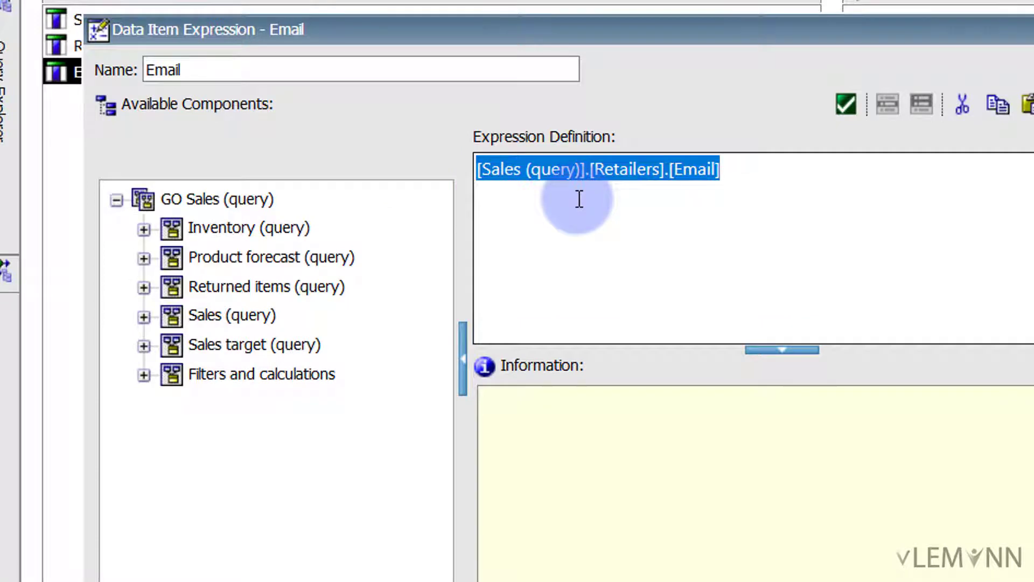
pyautogui.press('Delete')
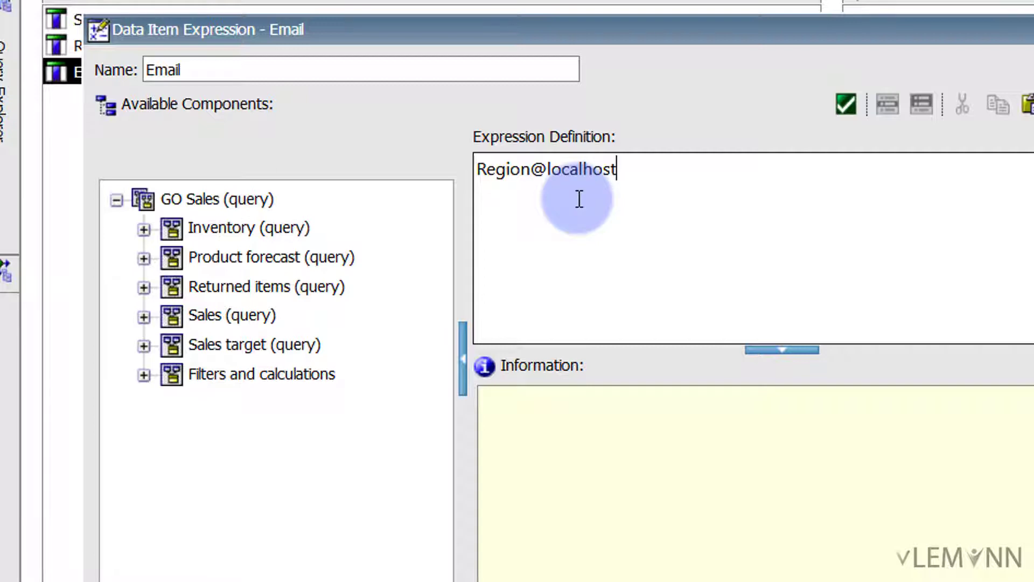
pyautogui.hotkey('ctrl', 'a')
pyautogui.press('Delete')
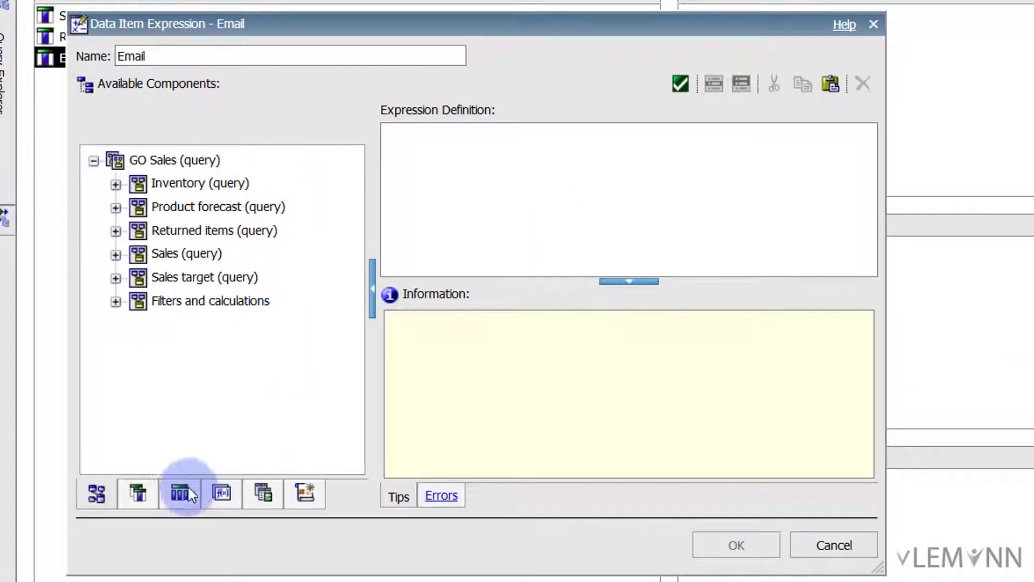
pyautogui.click(149, 492)
pyautogui.doubleClick(157, 146)
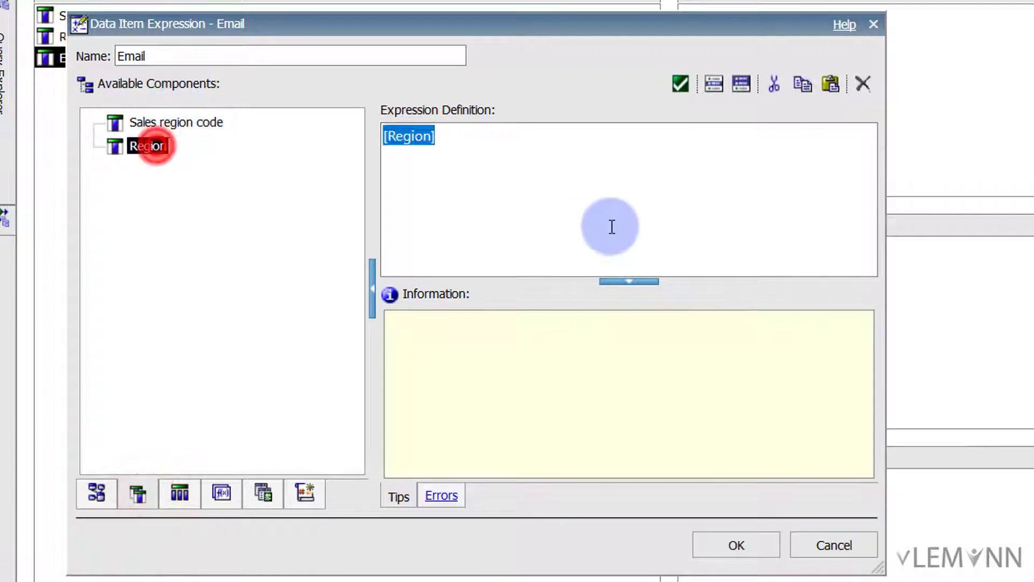
pyautogui.click(570, 156)
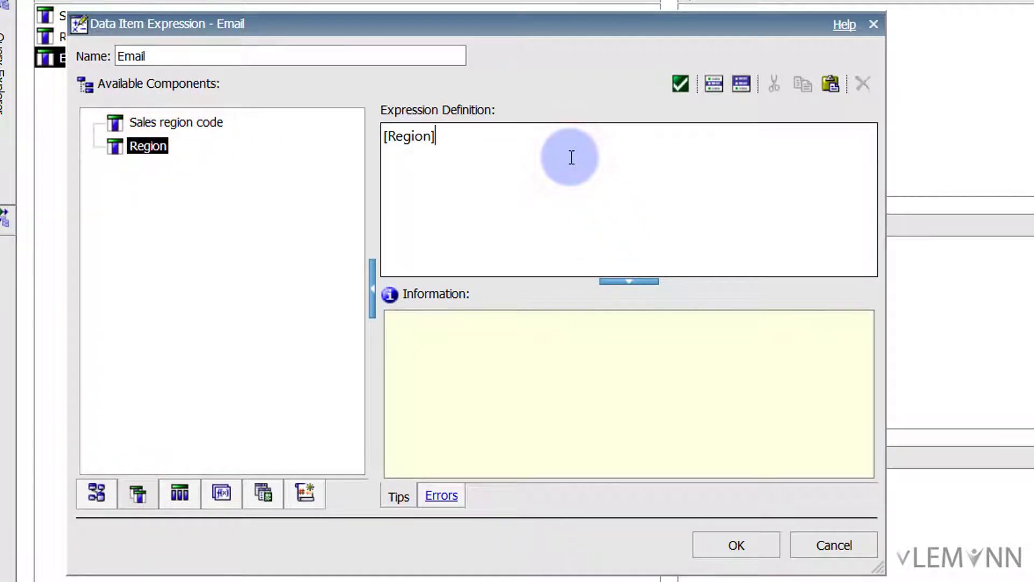
pyautogui.write('+')
pyautogui.write('"')
pyautogui.write("@localhost'")
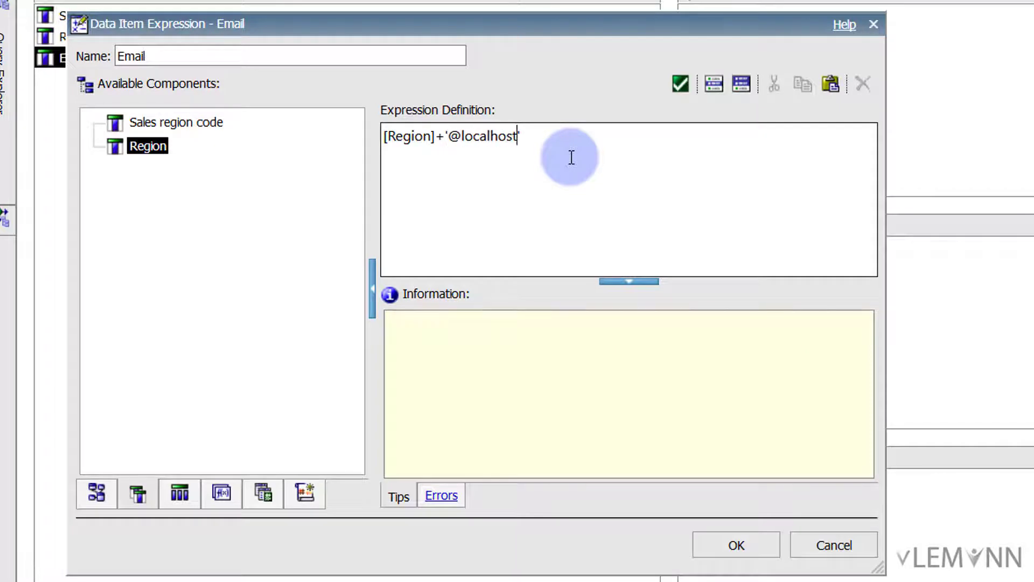
pyautogui.click(674, 85)
pyautogui.click(719, 538)
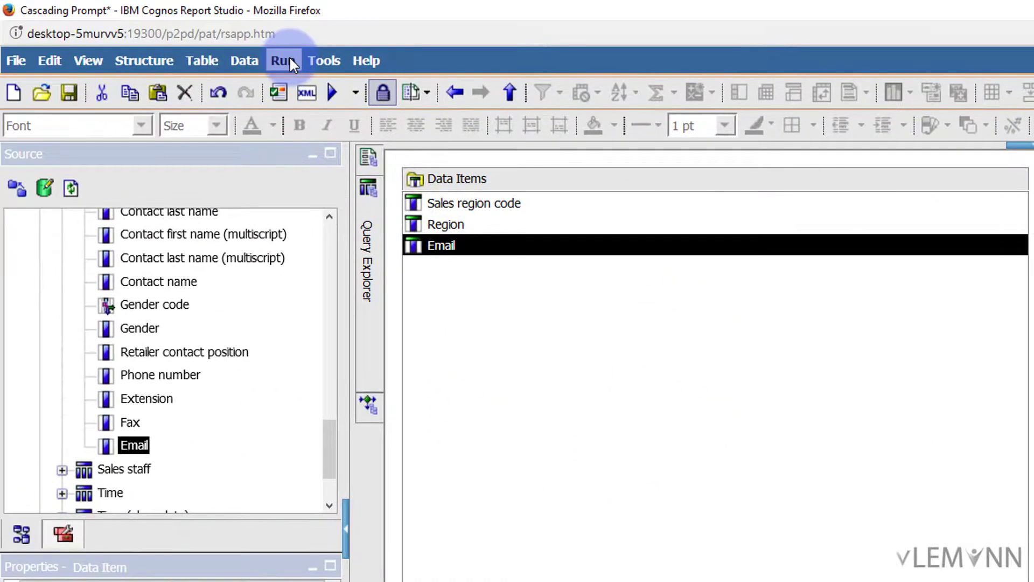
# - View the Region query's tabular data to compare the generated emails with the region names, and return to Report Studio
pyautogui.click(282, 58)
pyautogui.click(323, 264)
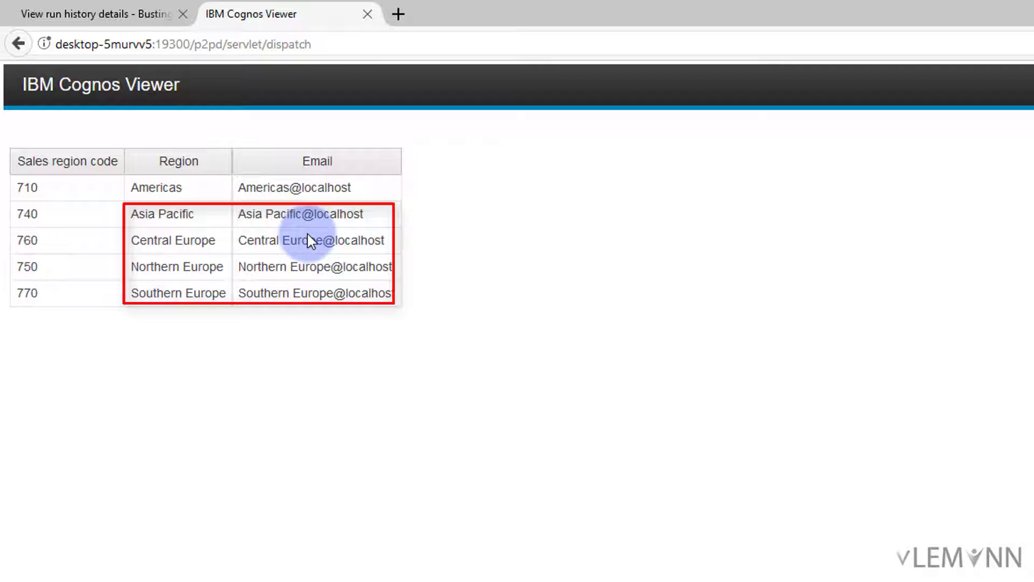
pyautogui.click(368, 15)
pyautogui.hotkey('alt', 'Tab')
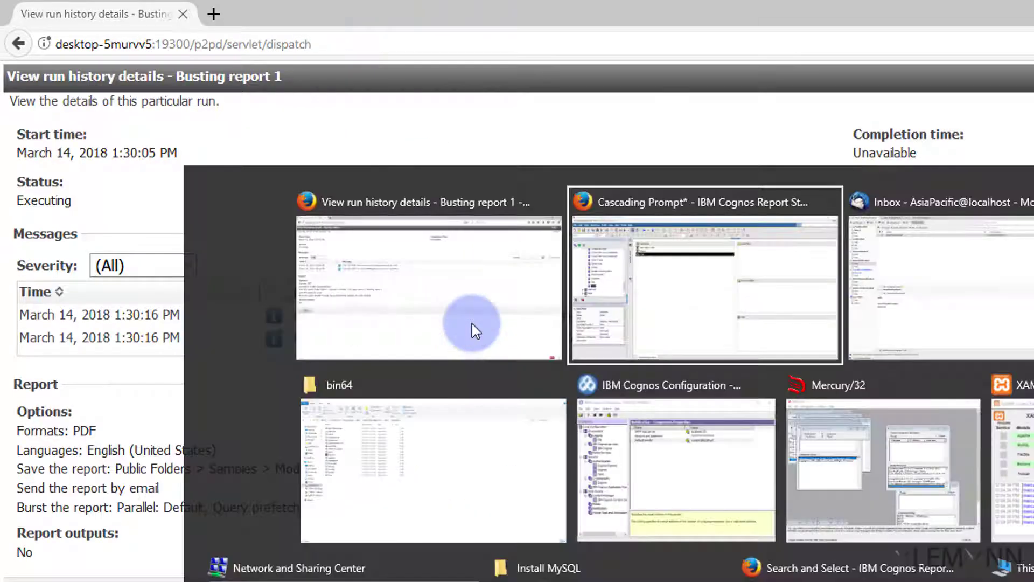
pyautogui.doubleClick(432, 245)
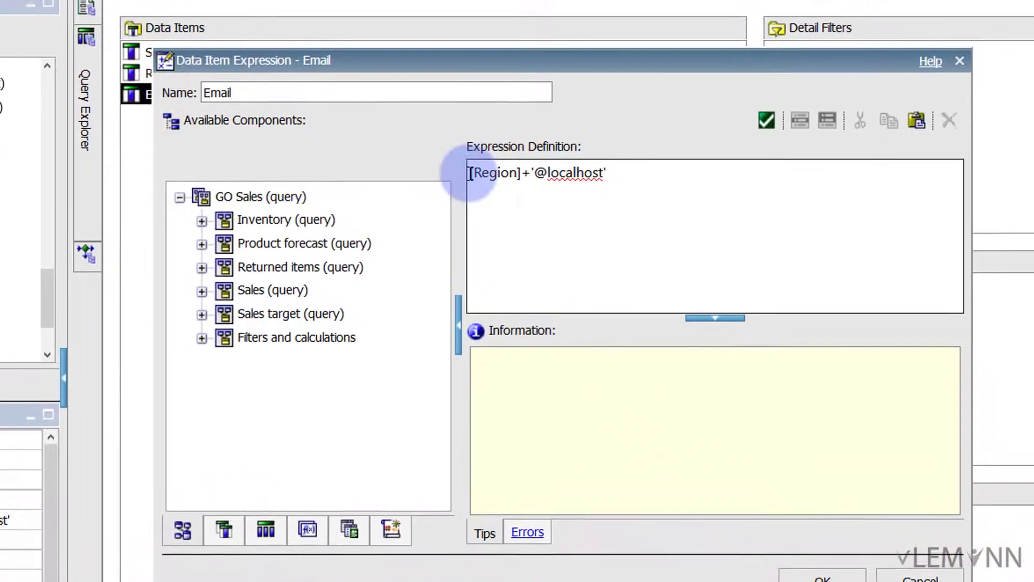
pyautogui.click(659, 274)
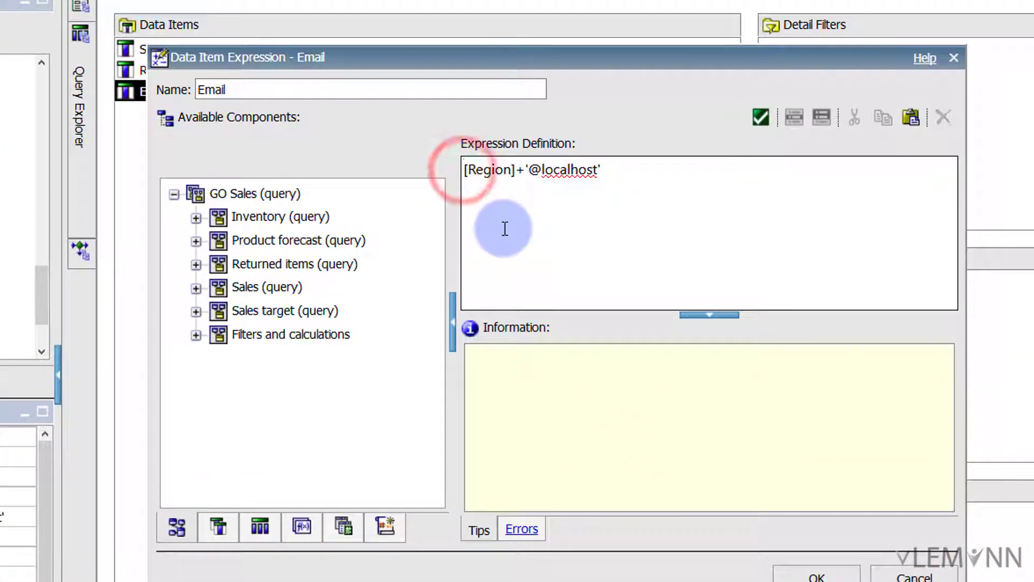
pyautogui.write('repl')
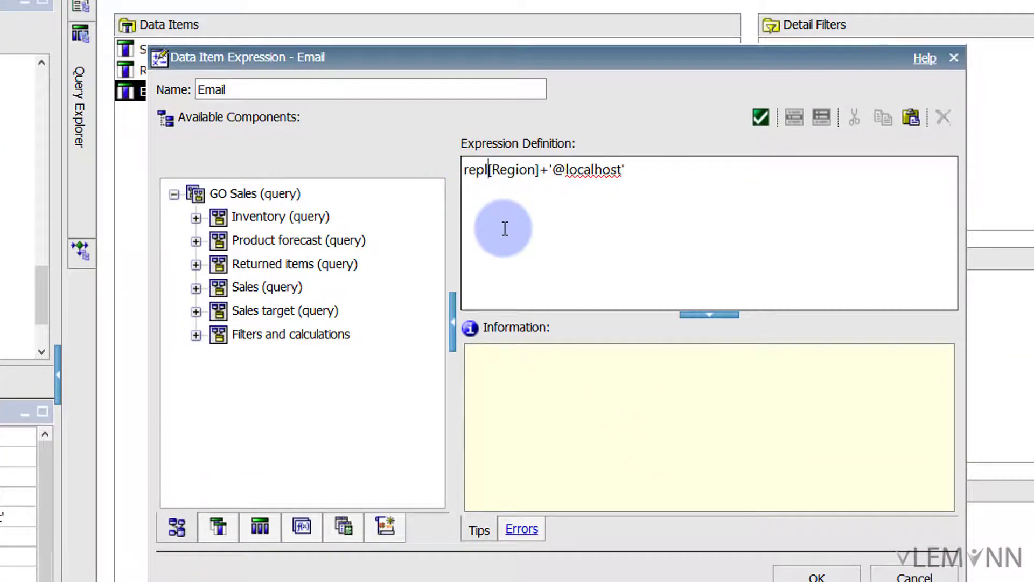
pyautogui.write('ace')
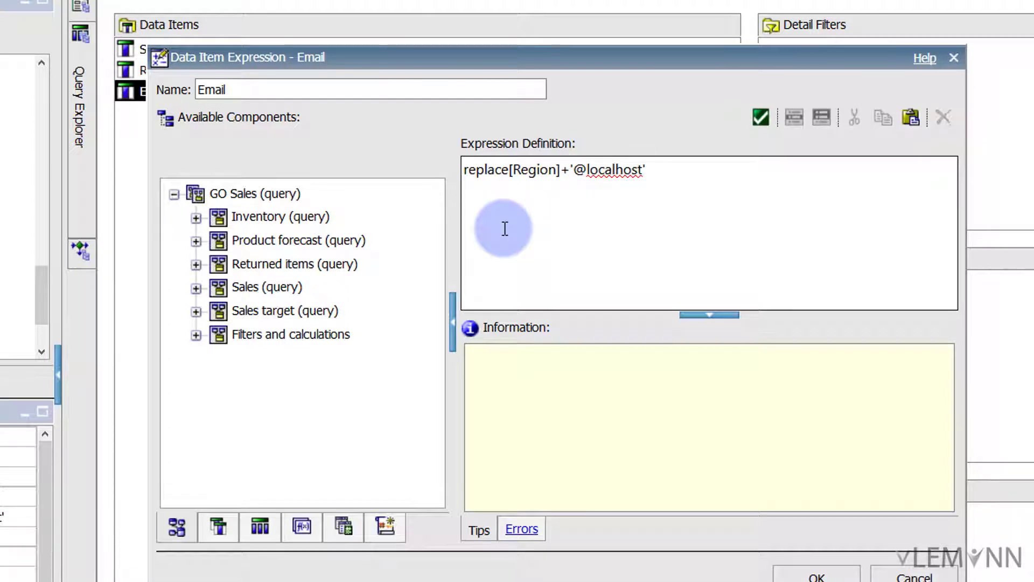
pyautogui.write('([Region]')
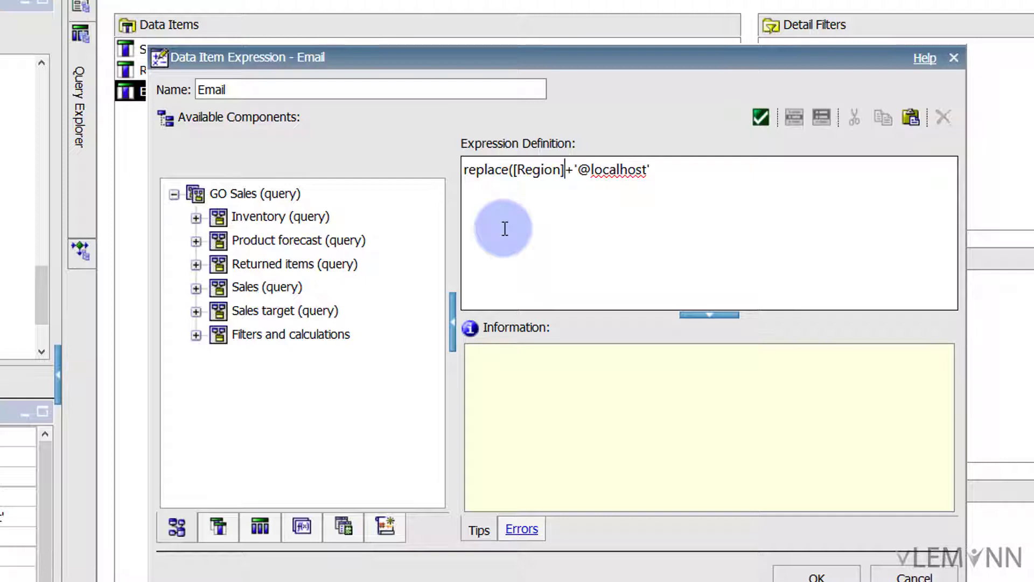
pyautogui.write(",' '")
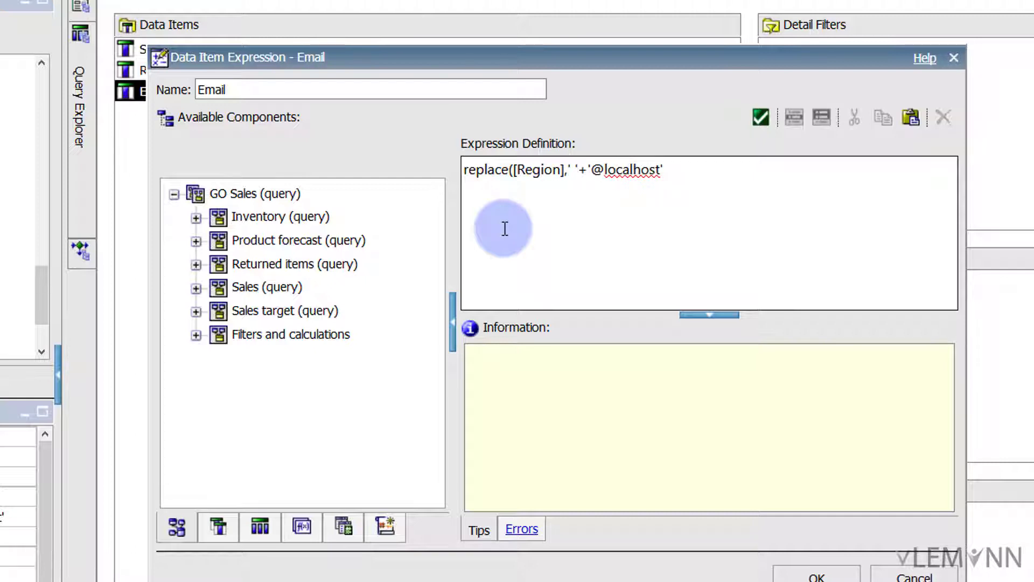
pyautogui.write(",''")
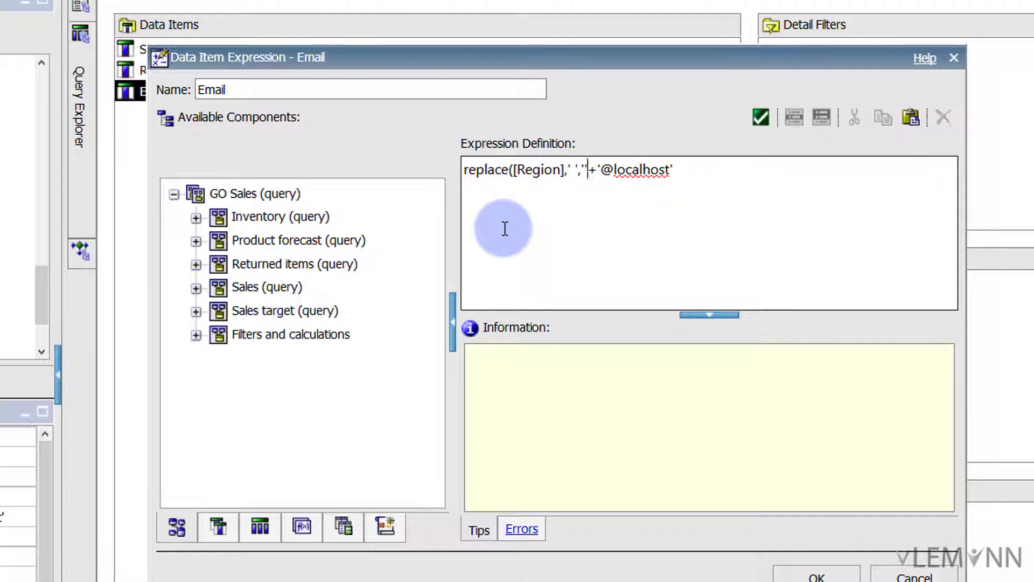
pyautogui.write(')')
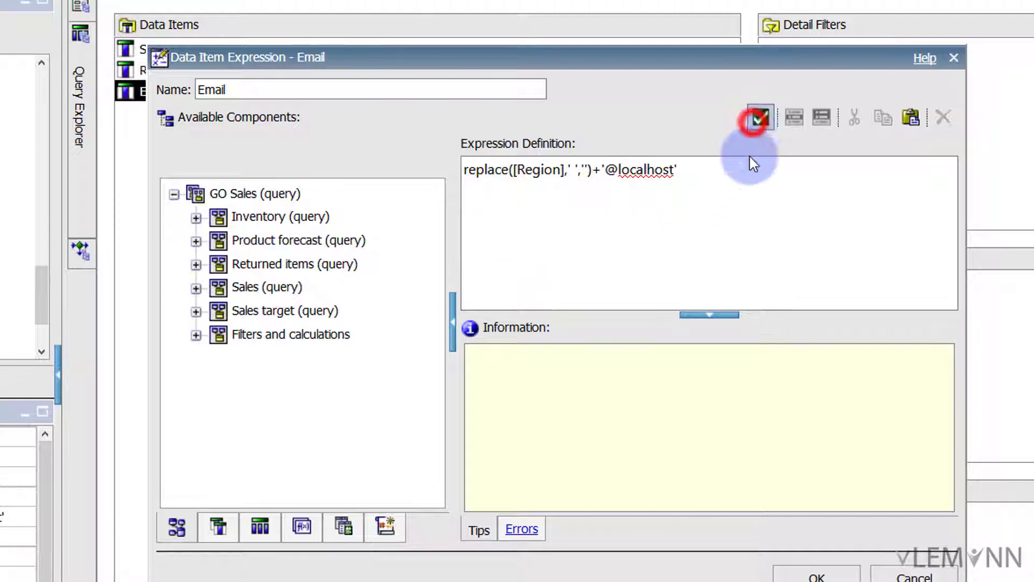
pyautogui.click(758, 117)
pyautogui.click(805, 575)
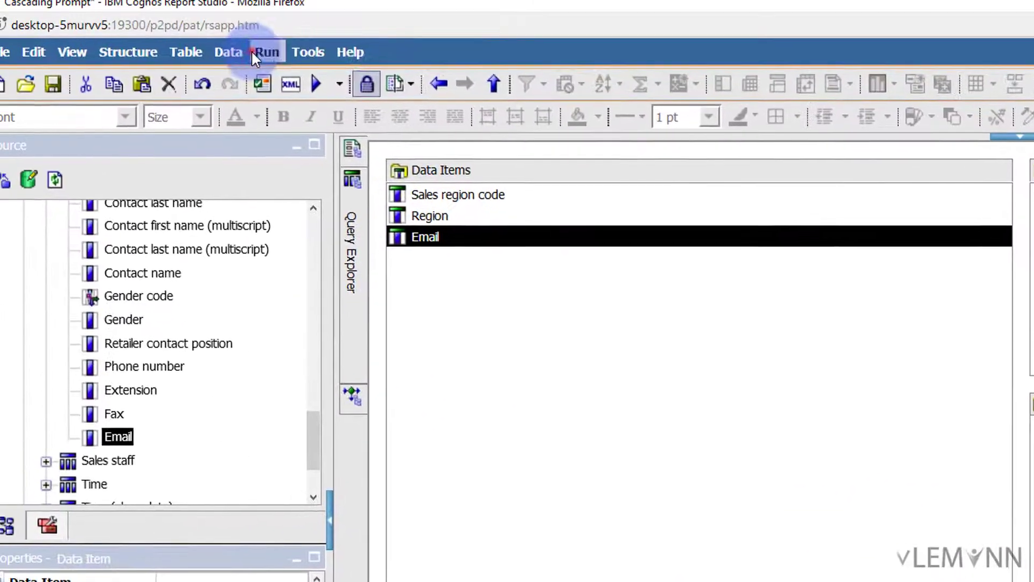
# - View the Region query's tabular data again to check the emails for spaces, and close the viewer page
pyautogui.click(267, 51)
pyautogui.click(350, 269)
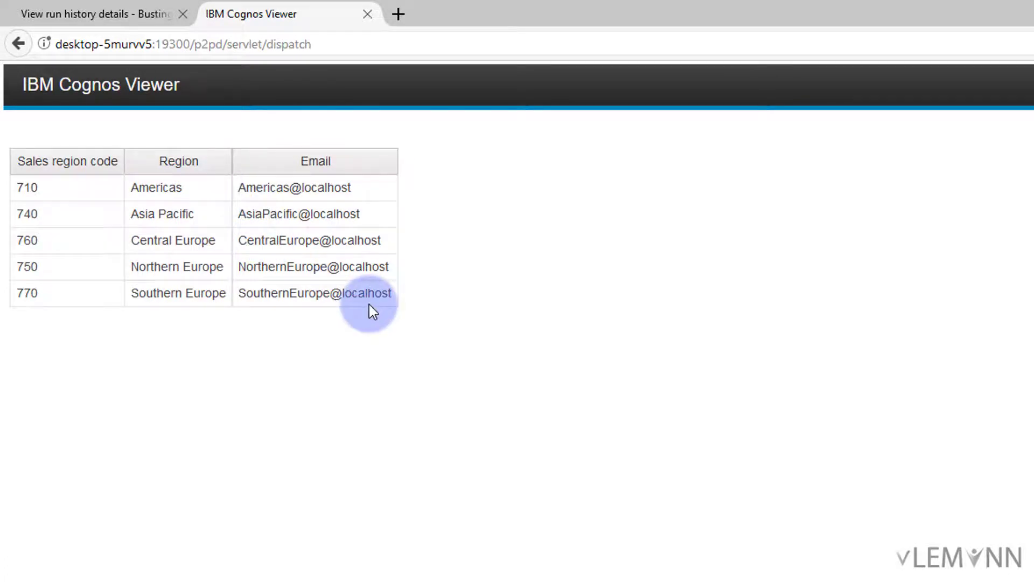
pyautogui.click(367, 14)
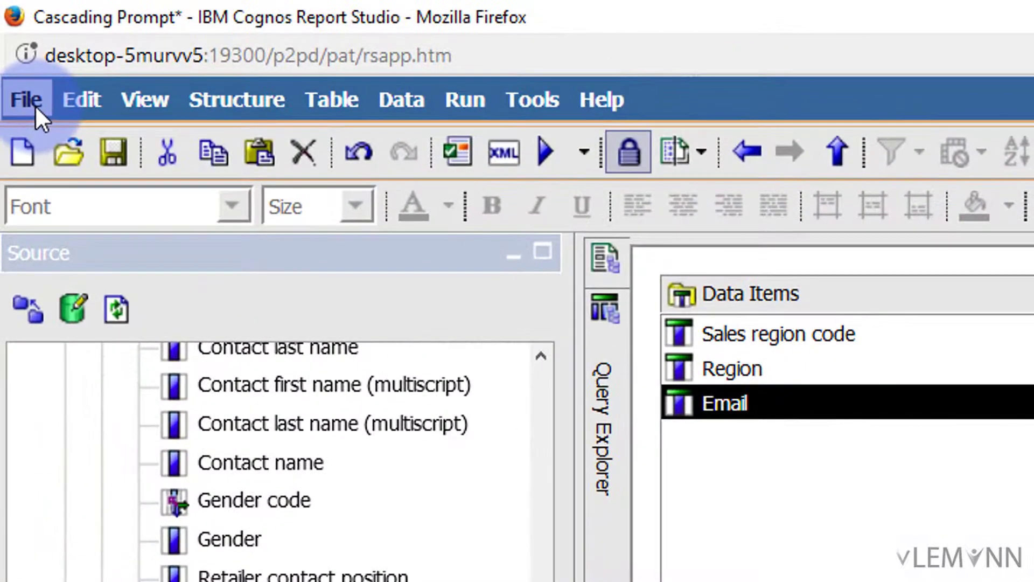
# - Make the report available for bursting in the burst options, with Query1 as the burst group query and Region as its label
pyautogui.click(35, 105)
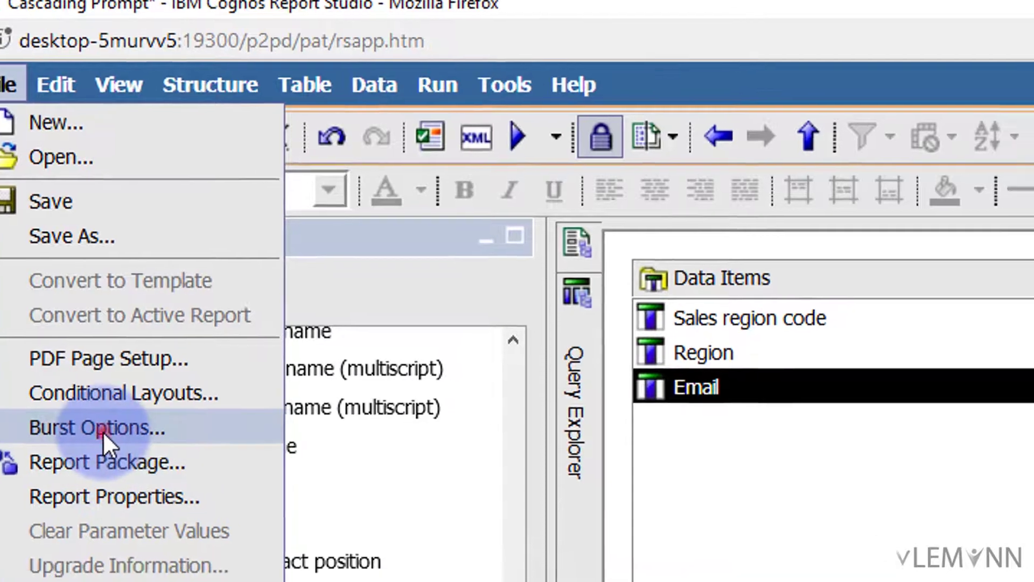
pyautogui.click(123, 444)
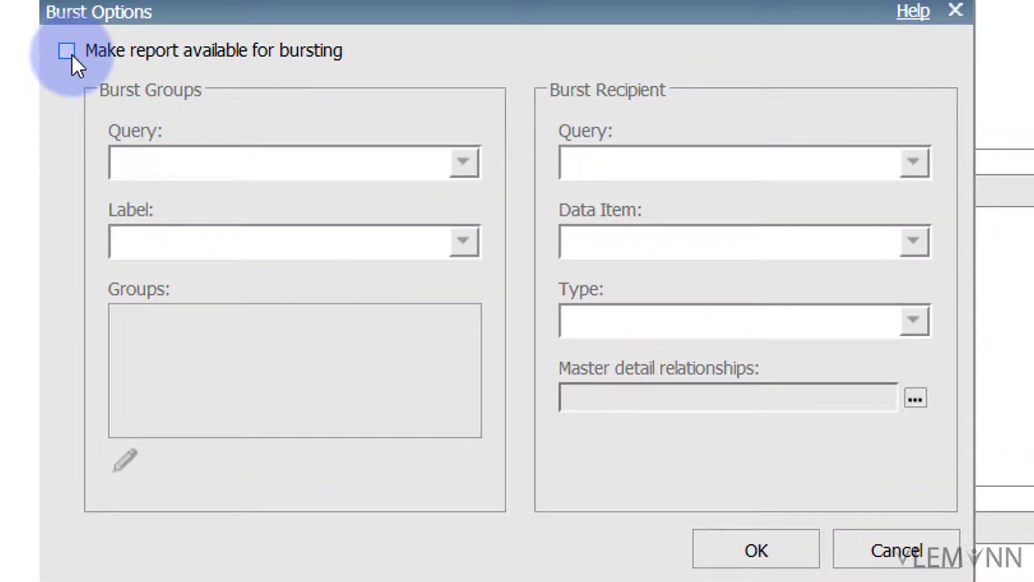
pyautogui.click(69, 53)
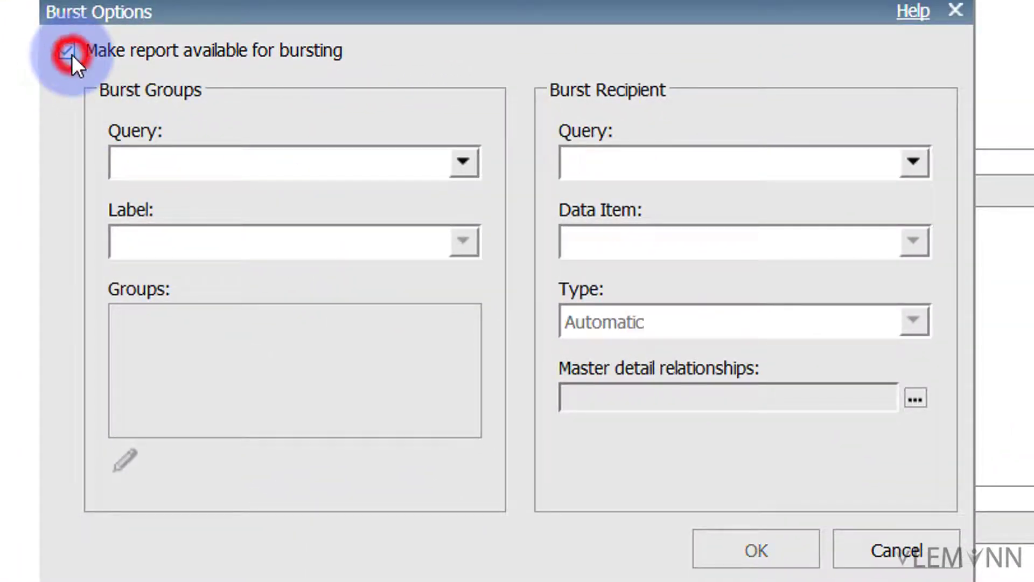
pyautogui.click(458, 170)
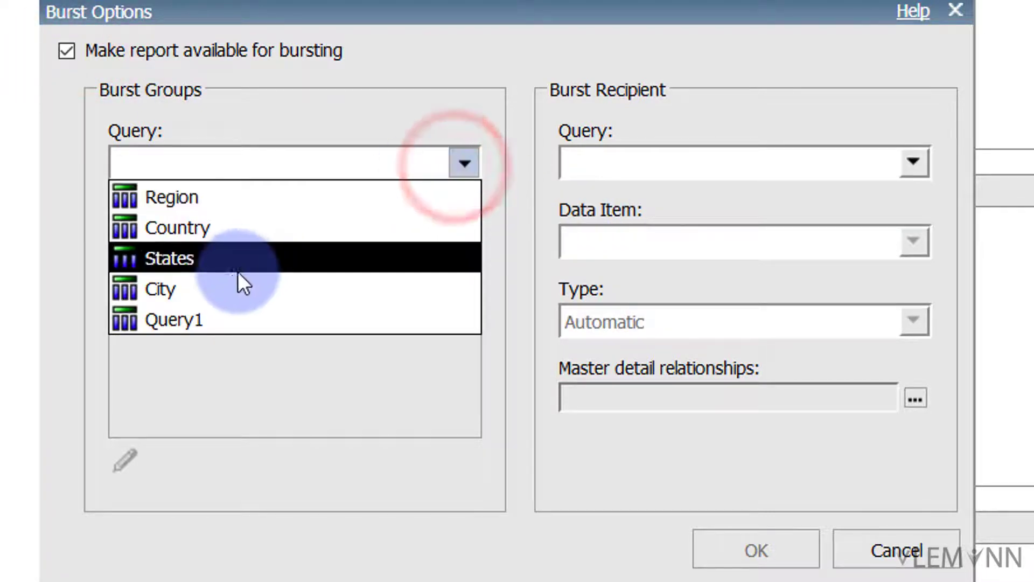
pyautogui.click(207, 318)
pyautogui.click(456, 239)
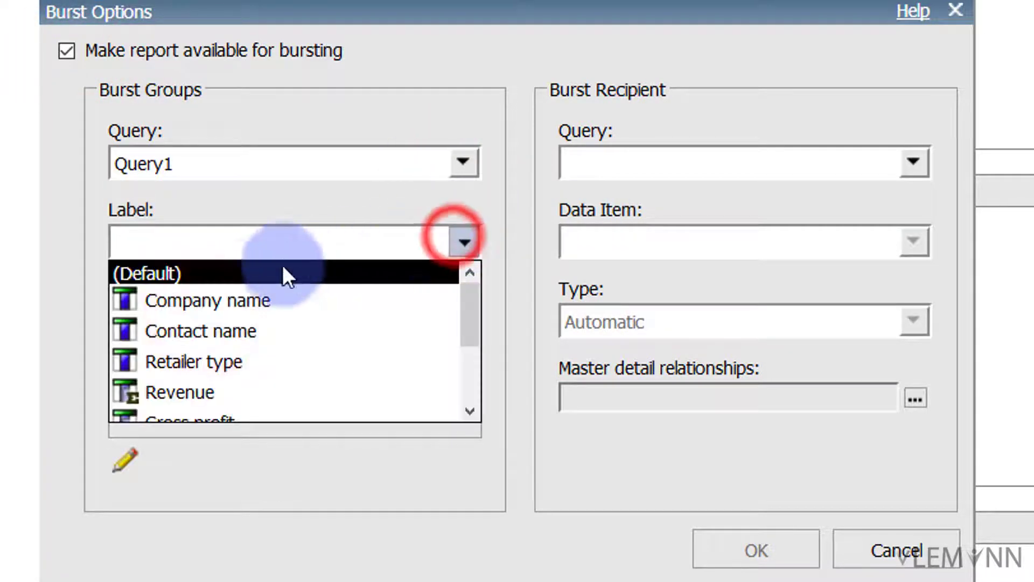
pyautogui.scroll(-3, 273, 380)
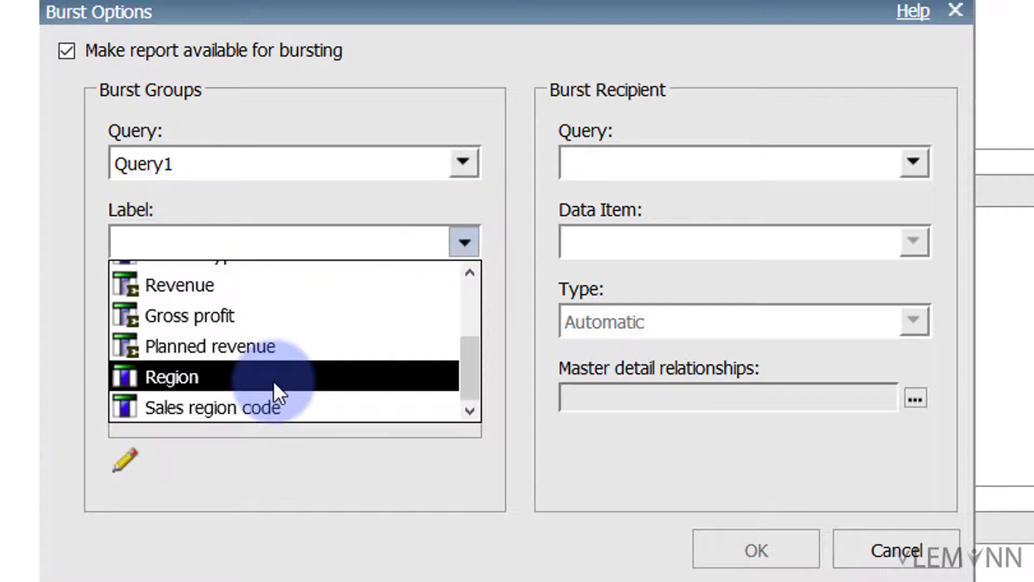
pyautogui.click(274, 405)
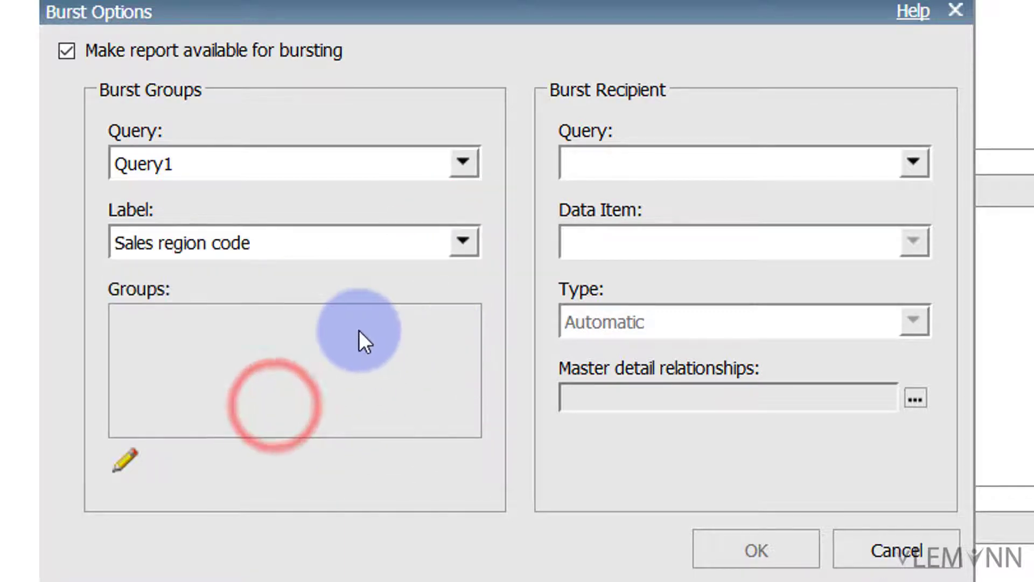
pyautogui.click(462, 243)
pyautogui.click(253, 376)
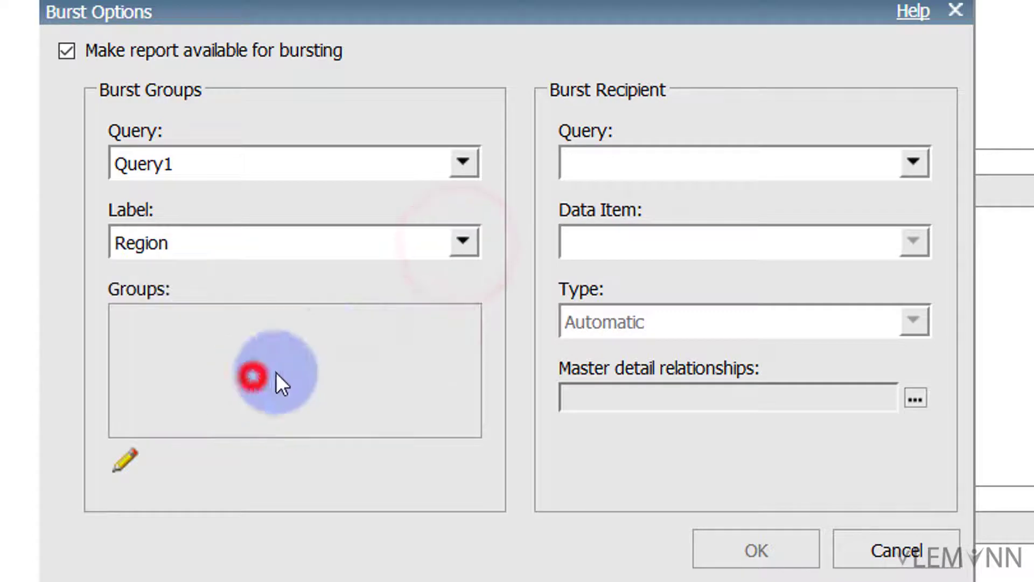
# - Define Sales region code as the burst group and accept it
pyautogui.click(126, 458)
pyautogui.click(207, 269)
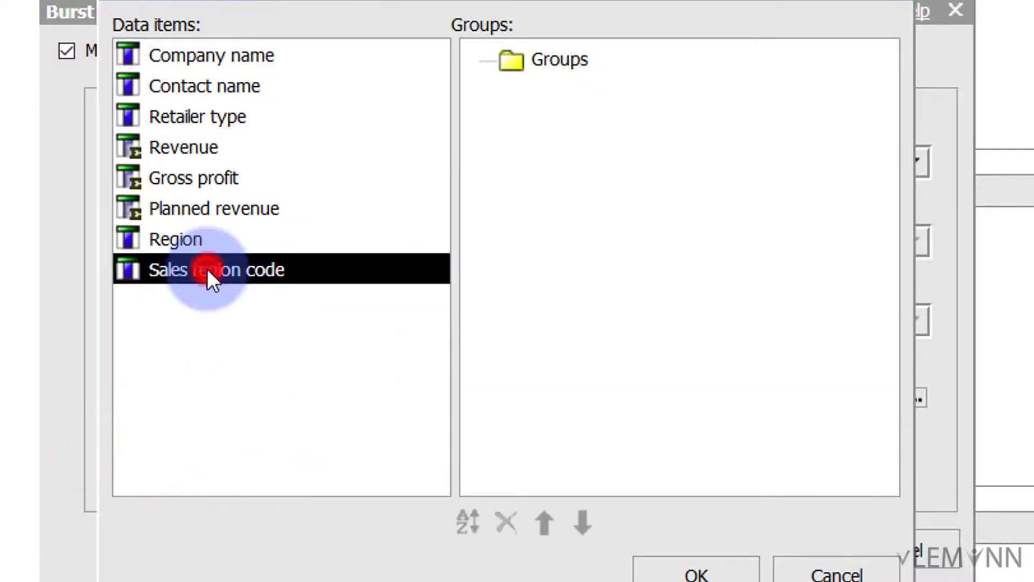
pyautogui.moveTo(207, 268); pyautogui.dragTo(567, 283)
pyautogui.click(670, 571)
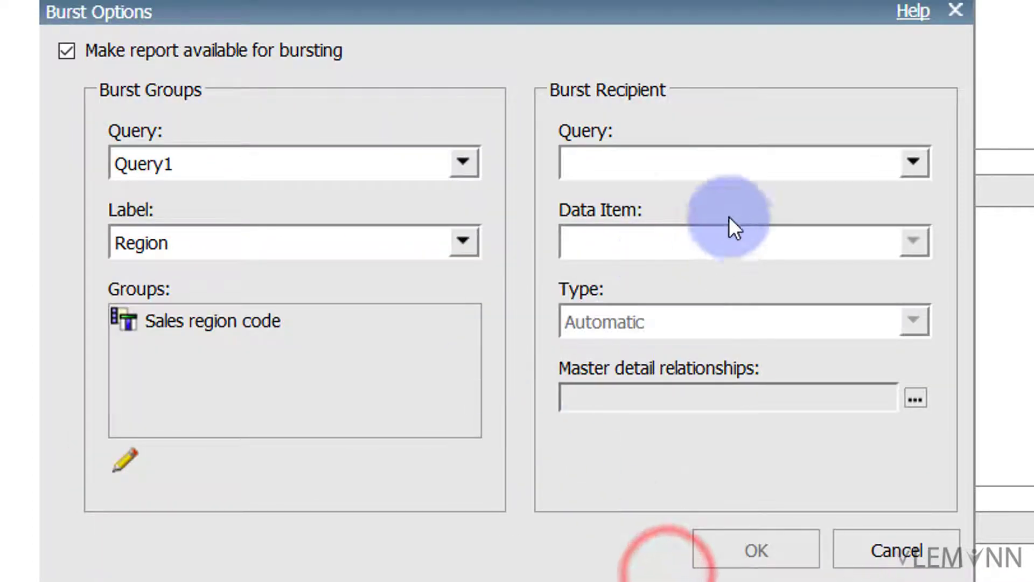
# - Set the burst recipient query to Region and its data item to Email, leaving the type as Automatic
pyautogui.click(913, 163)
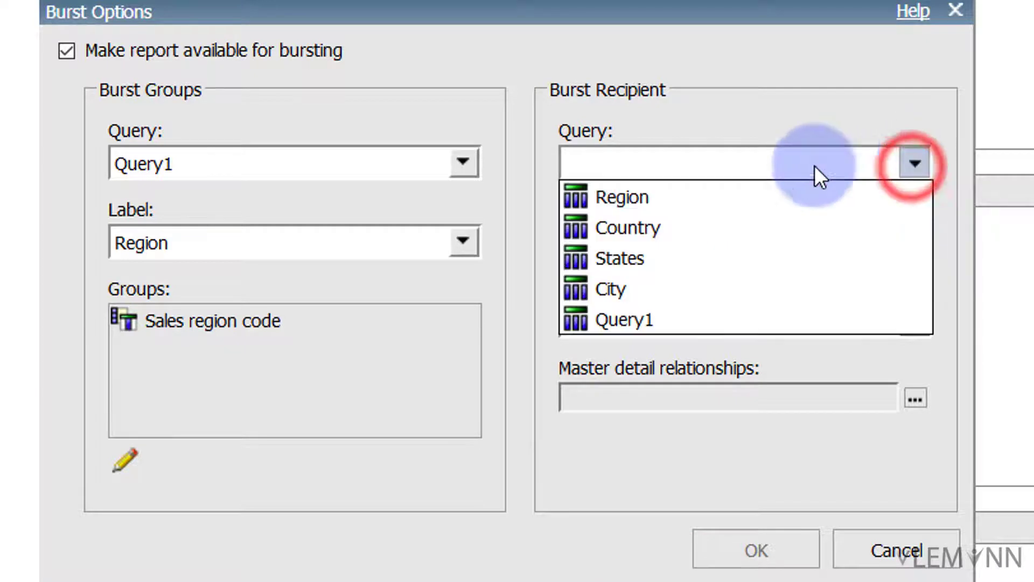
pyautogui.click(697, 200)
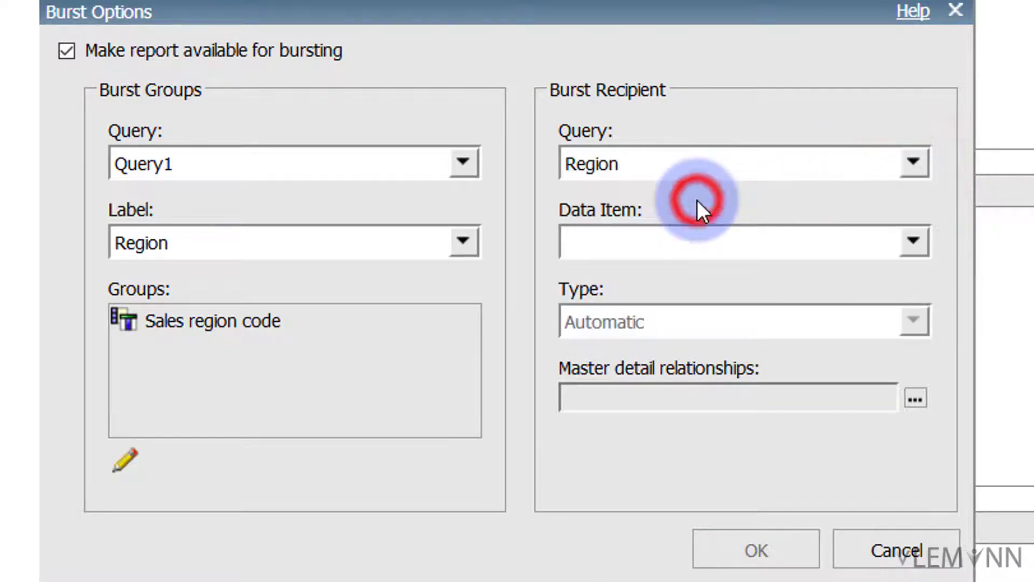
pyautogui.click(913, 243)
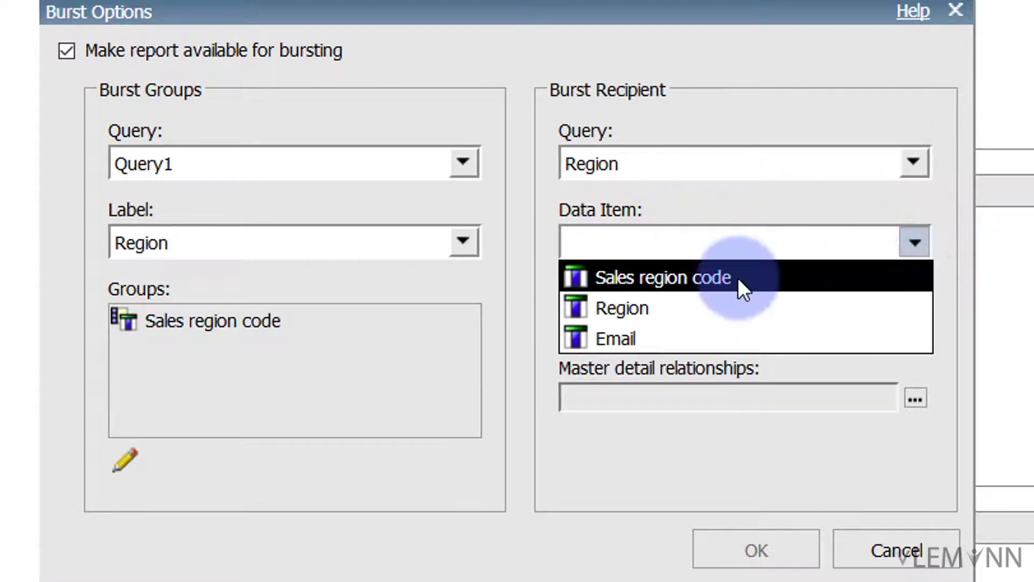
pyautogui.click(618, 338)
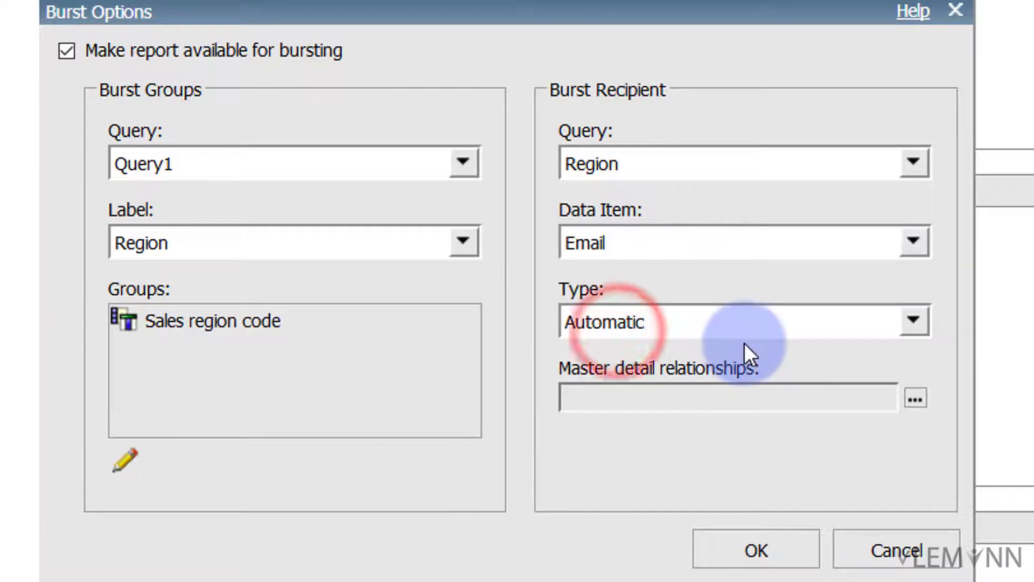
pyautogui.click(919, 312)
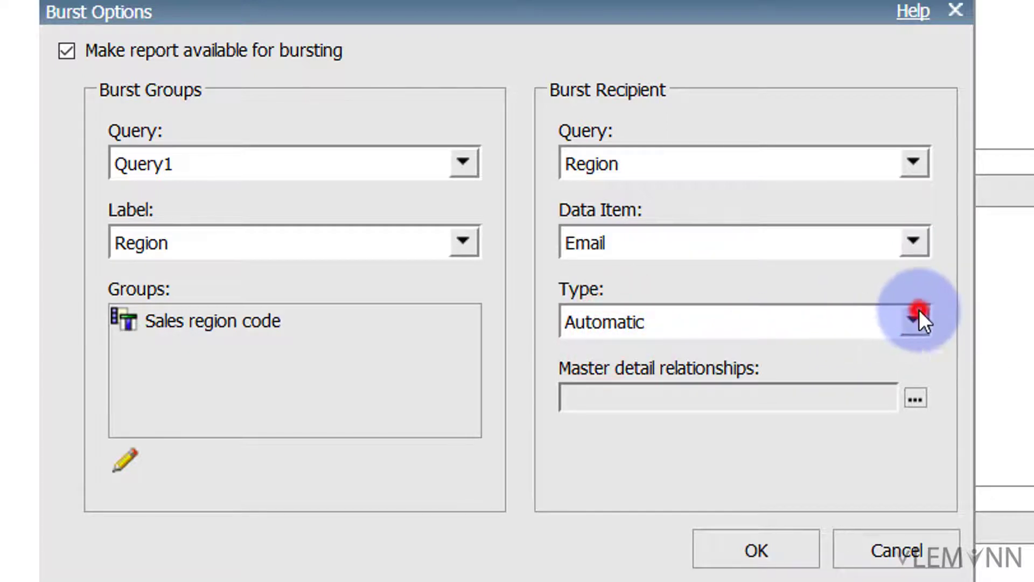
pyautogui.click(919, 312)
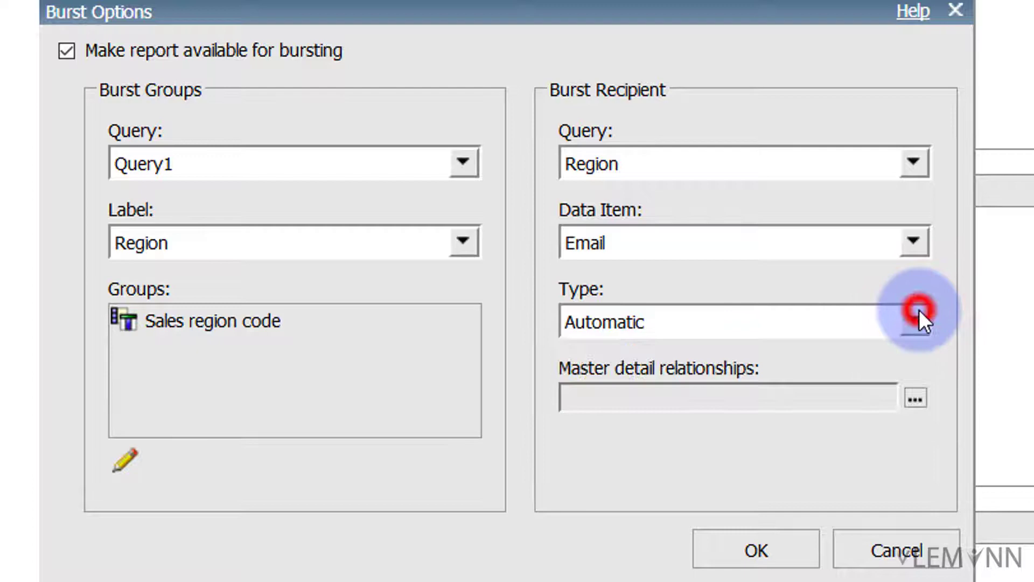
# - Link Sales region code in Query1 to Sales region code in the Region query as the master detail relationship, and accept the burst options
pyautogui.click(914, 402)
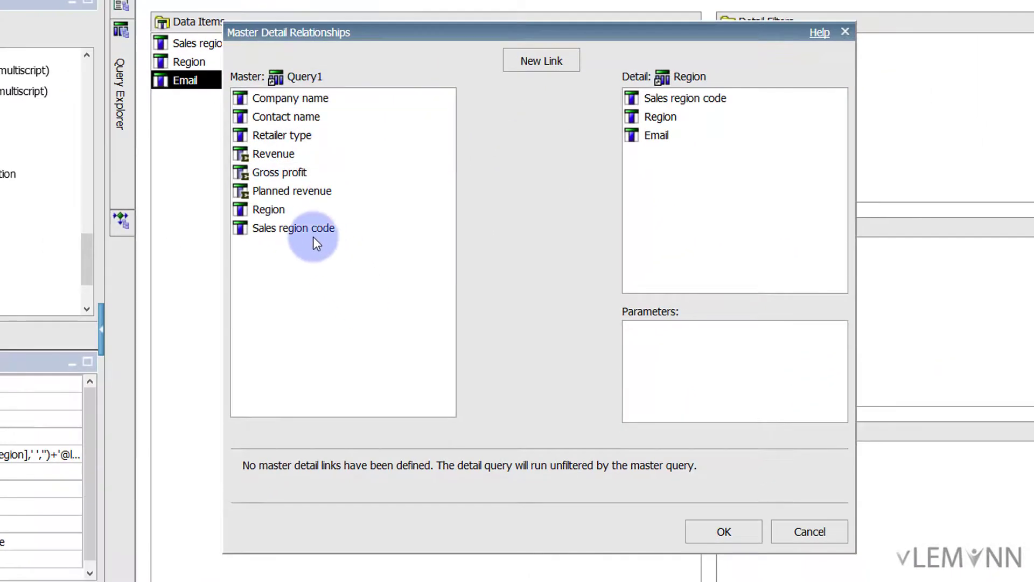
pyautogui.click(217, 210)
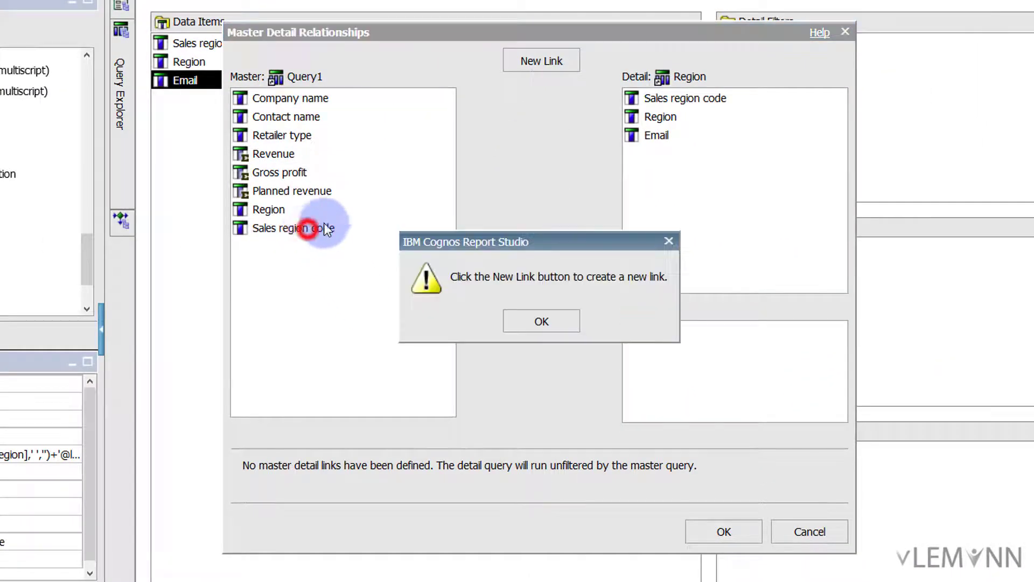
pyautogui.click(560, 322)
pyautogui.click(542, 59)
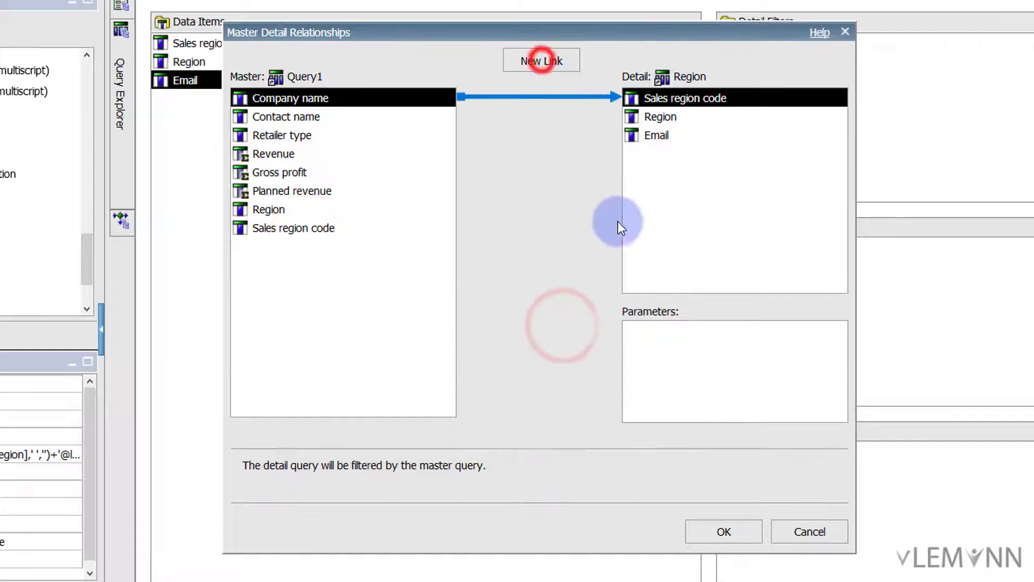
pyautogui.click(296, 231)
pyautogui.click(675, 97)
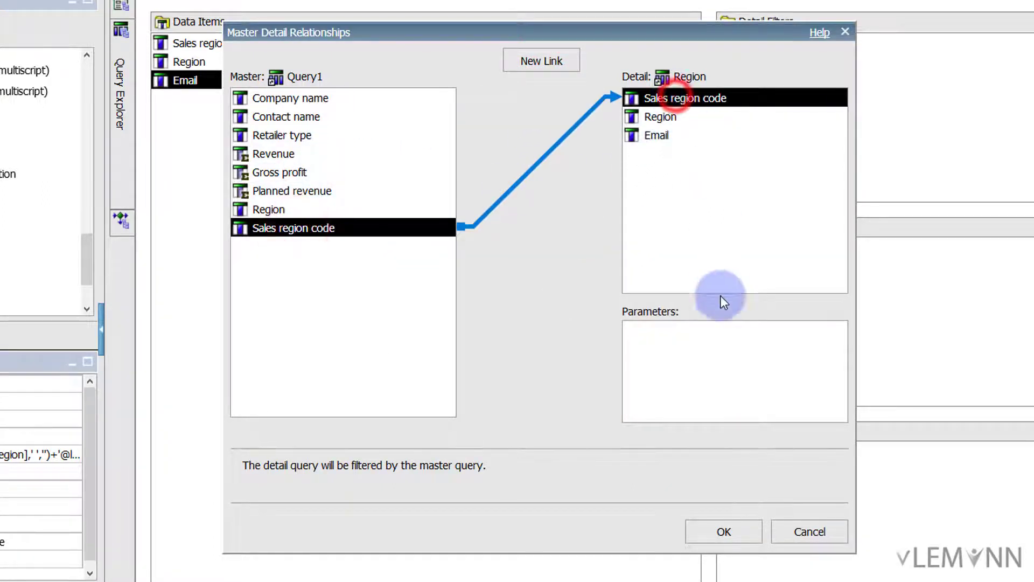
pyautogui.click(724, 532)
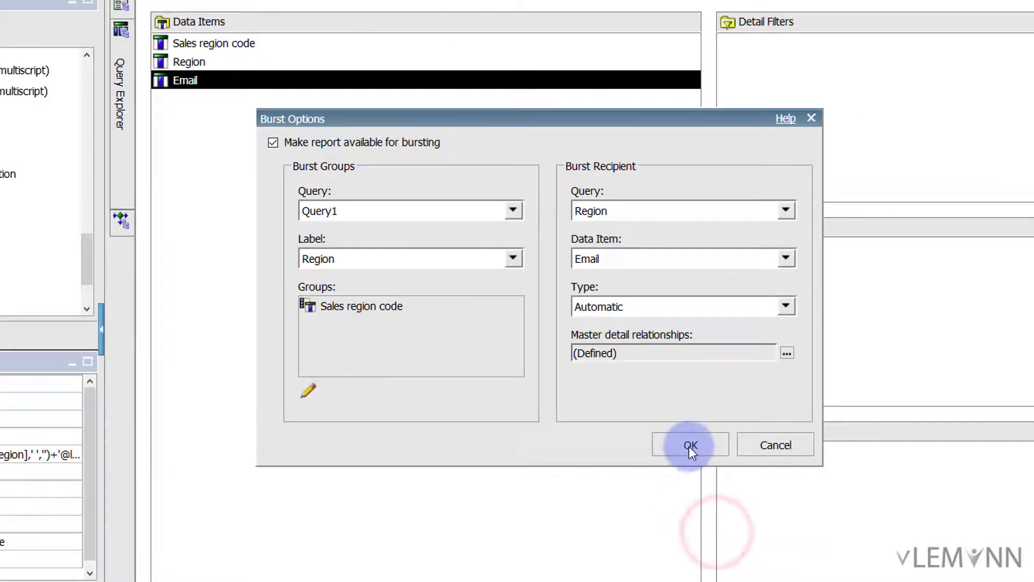
pyautogui.click(690, 446)
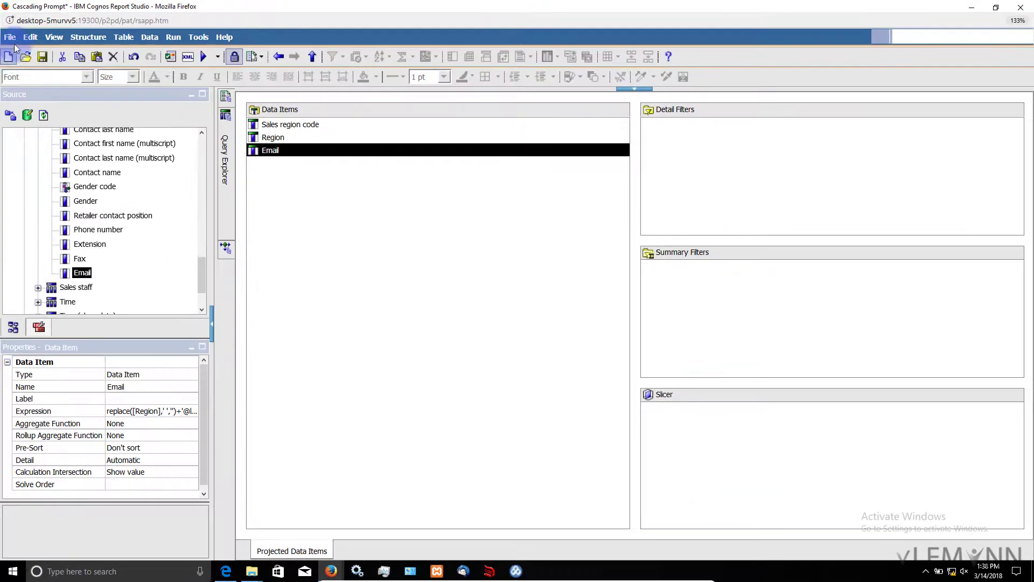
# - Save a copy of the report as Bursting Demo in the GO Sales (query) public folder
pyautogui.click(10, 37)
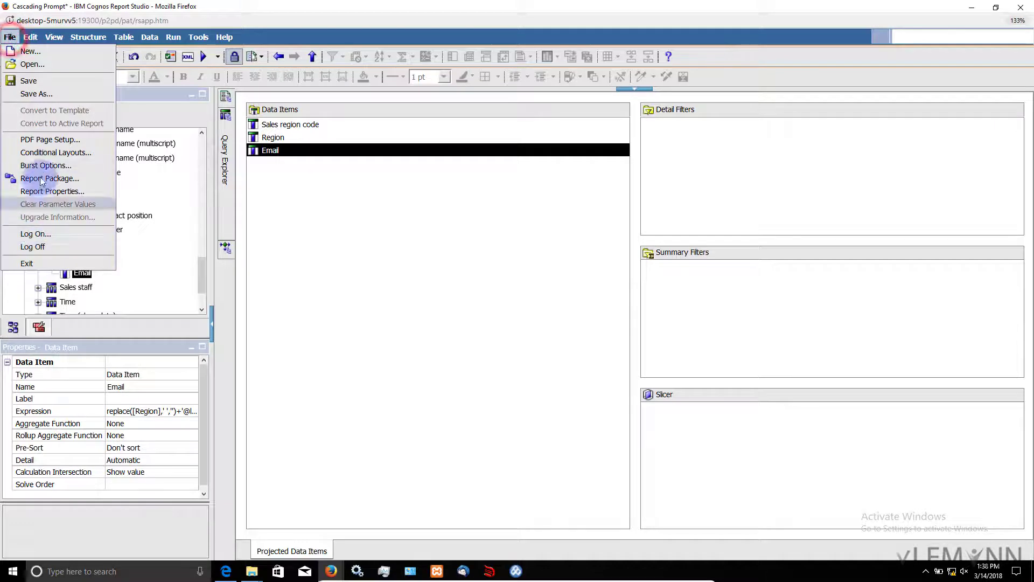
pyautogui.click(37, 94)
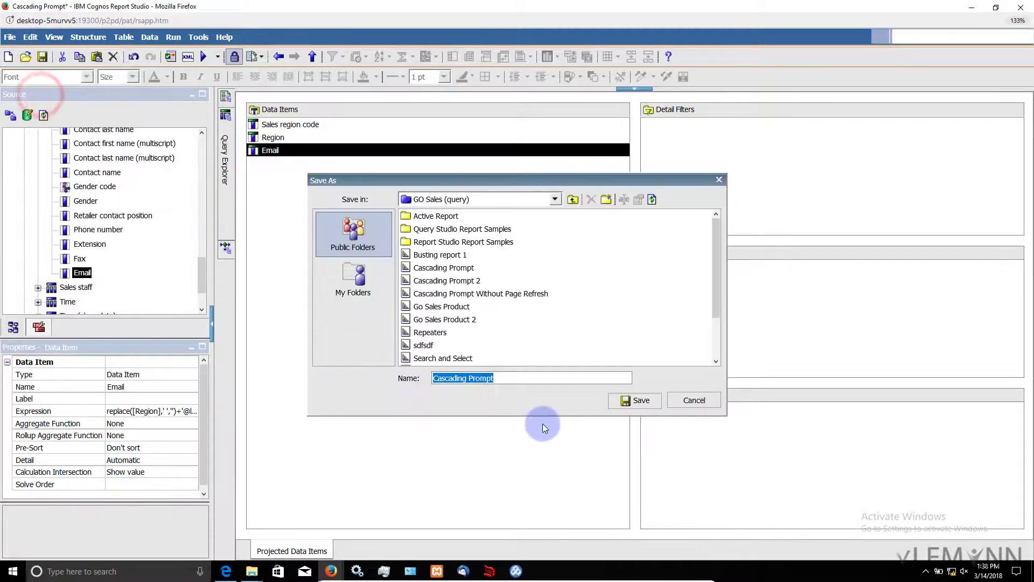
pyautogui.write('Burse')
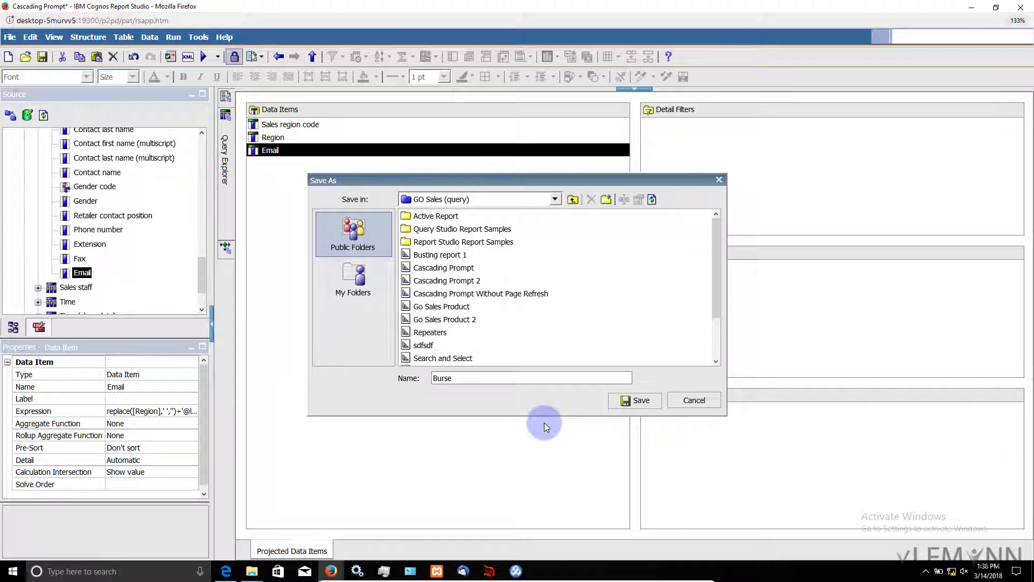
pyautogui.press('BackSpace')
pyautogui.write('ting Demo')
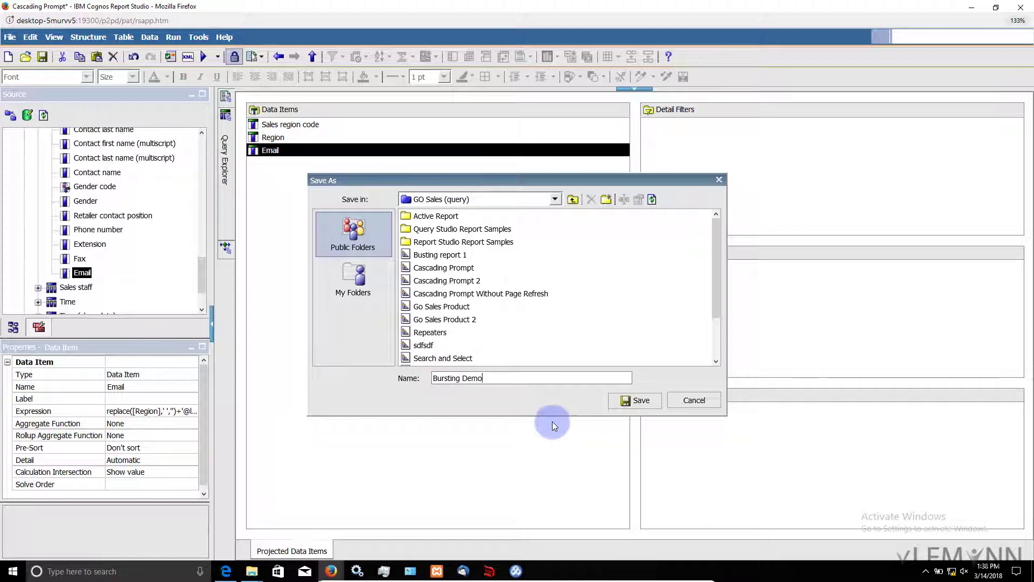
pyautogui.click(625, 402)
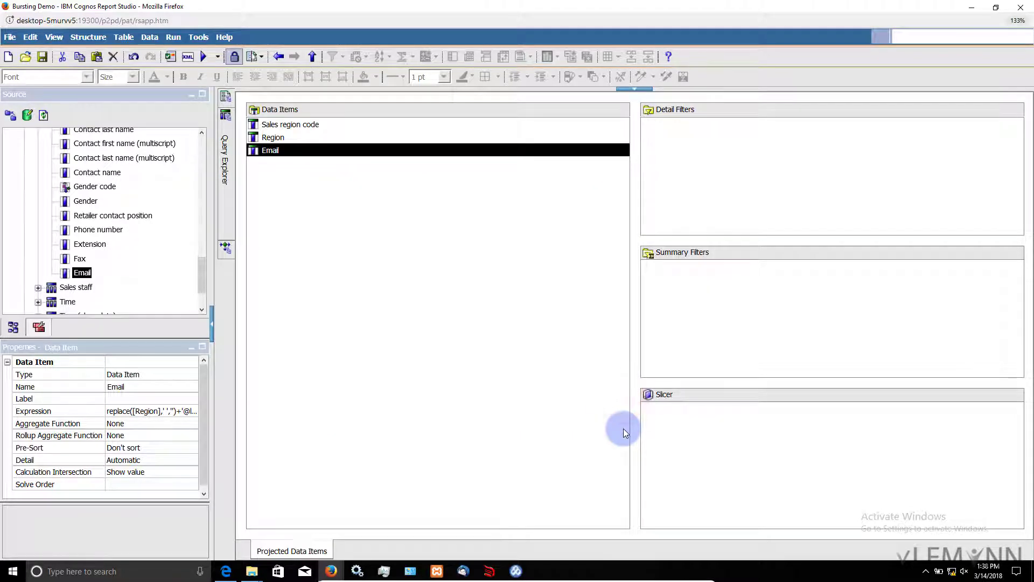
# - Switch to Cognos Connection, close the run history details and open the run with options page for the Bursting Demo report
pyautogui.hotkey('alt', 'Tab')
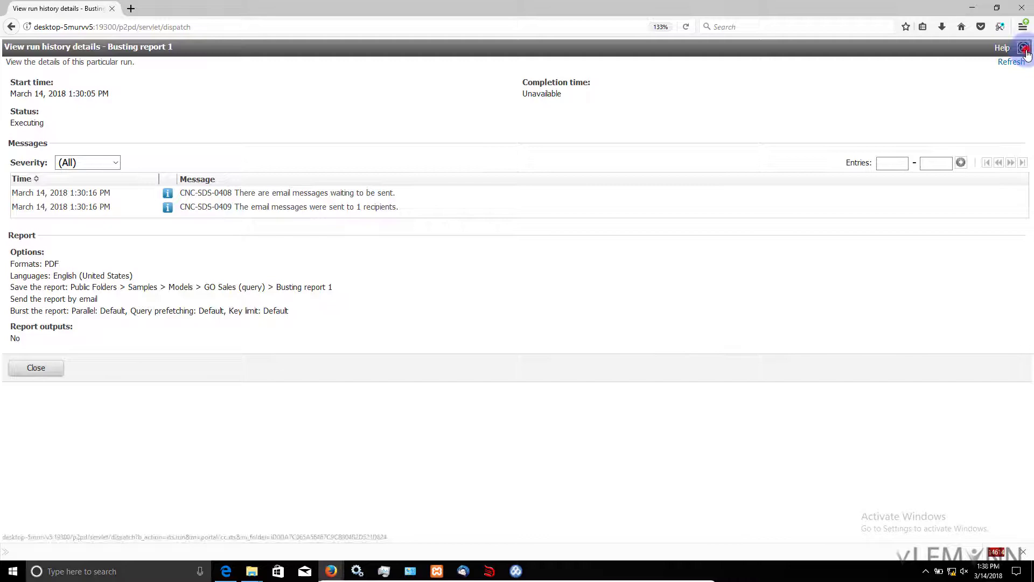
pyautogui.click(1023, 49)
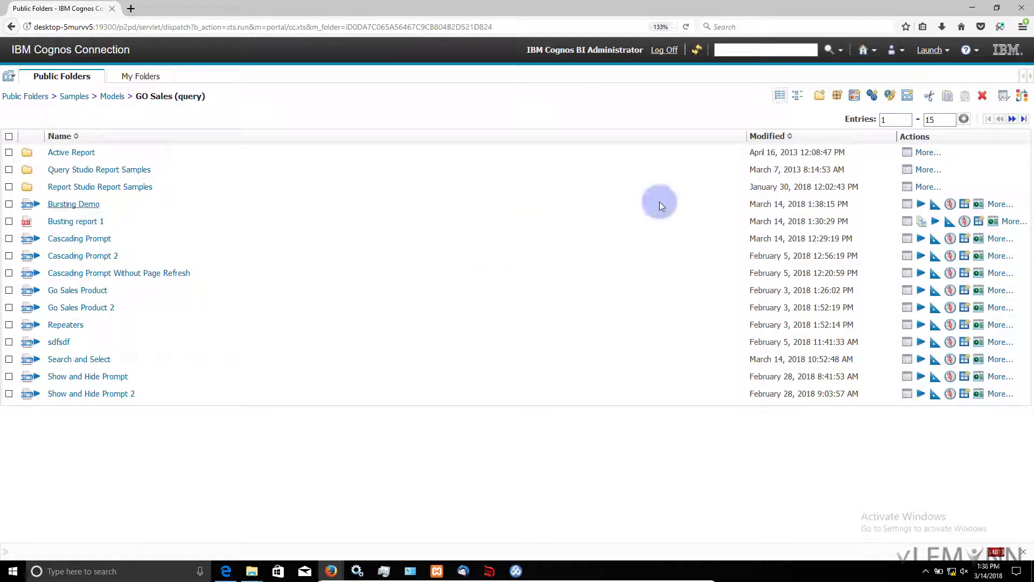
pyautogui.click(999, 204)
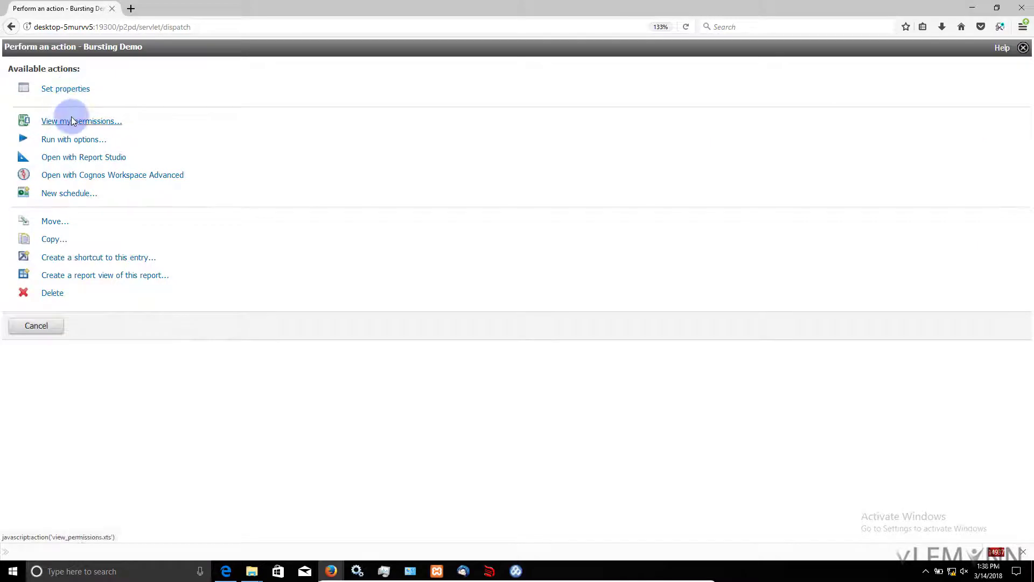
pyautogui.click(76, 139)
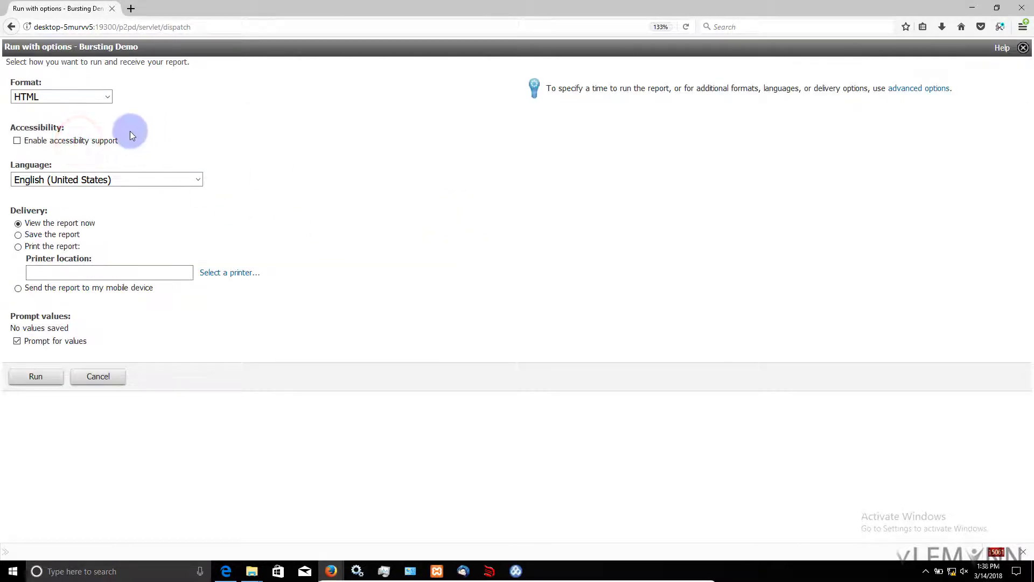
# - Set the run to save the report without prompting for values, and open its advanced options
pyautogui.click(17, 340)
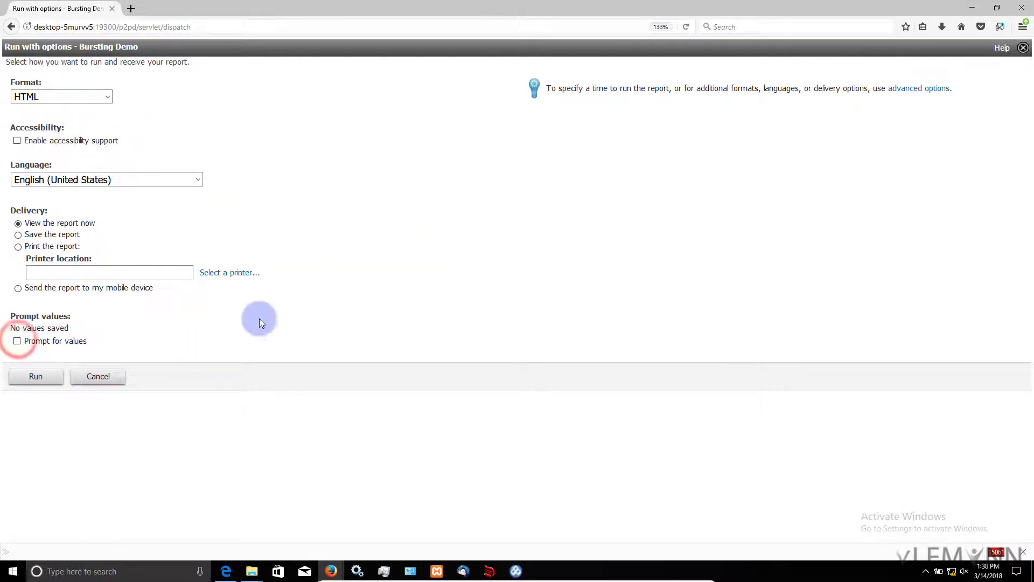
pyautogui.click(17, 234)
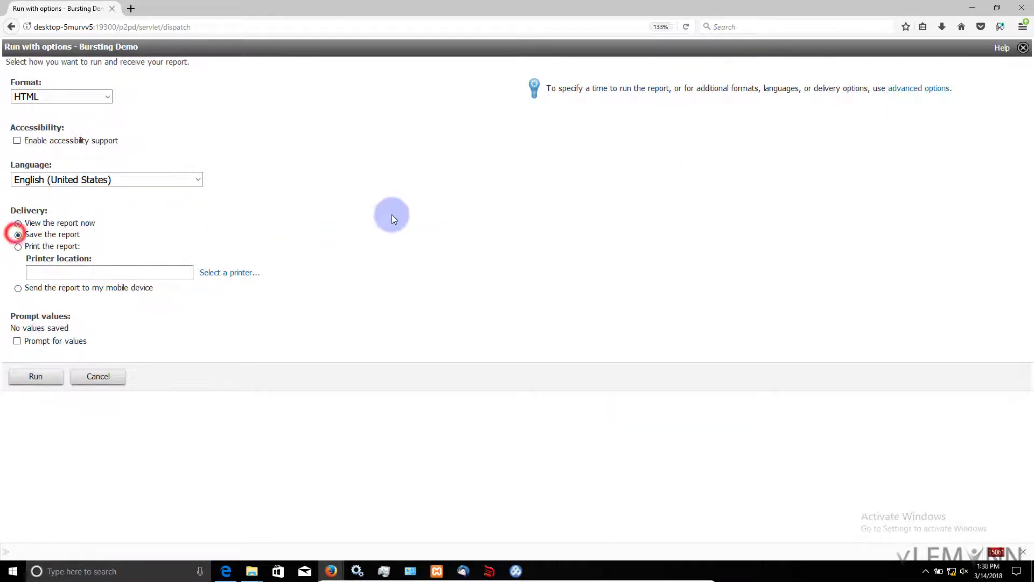
pyautogui.click(894, 87)
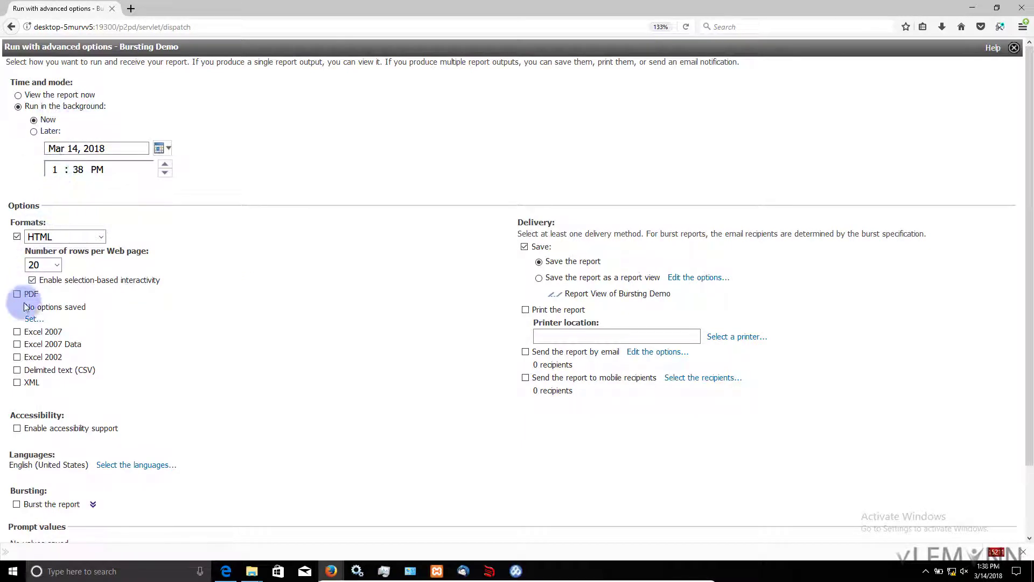
# - Enable bursting and email delivery for the run, with Excel 2007 instead of HTML as the output format
pyautogui.click(16, 505)
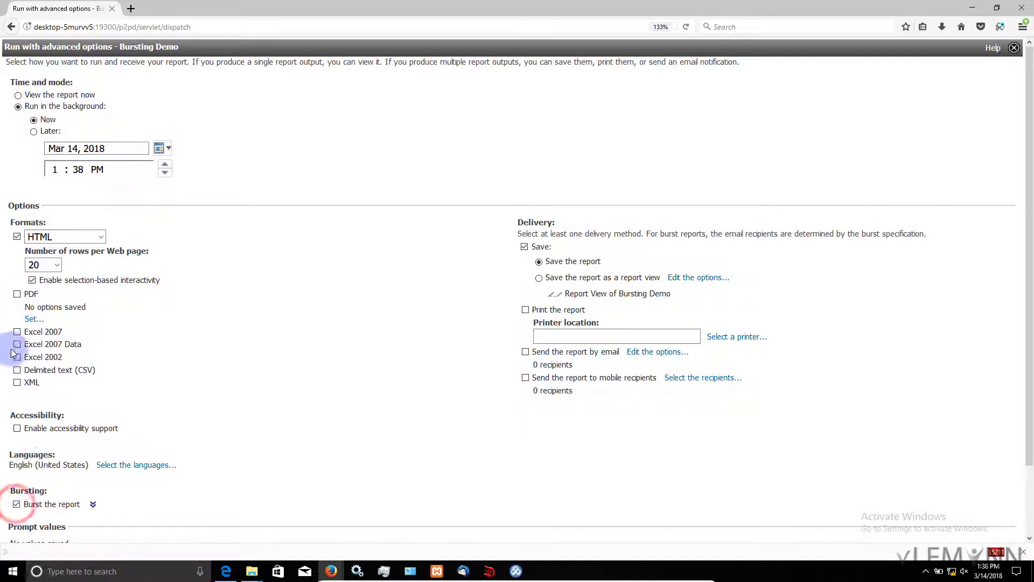
pyautogui.click(21, 296)
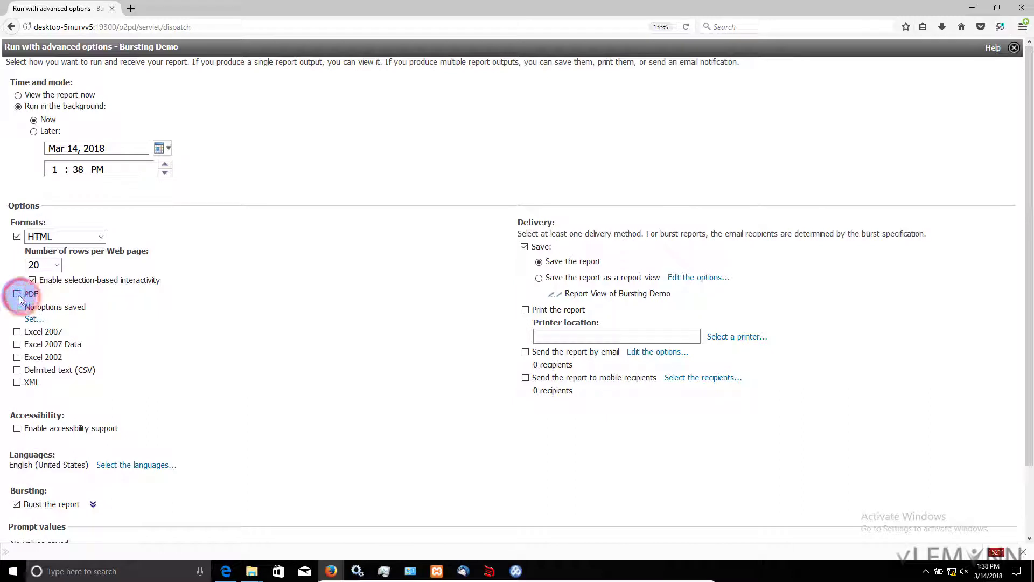
pyautogui.click(16, 236)
pyautogui.click(17, 333)
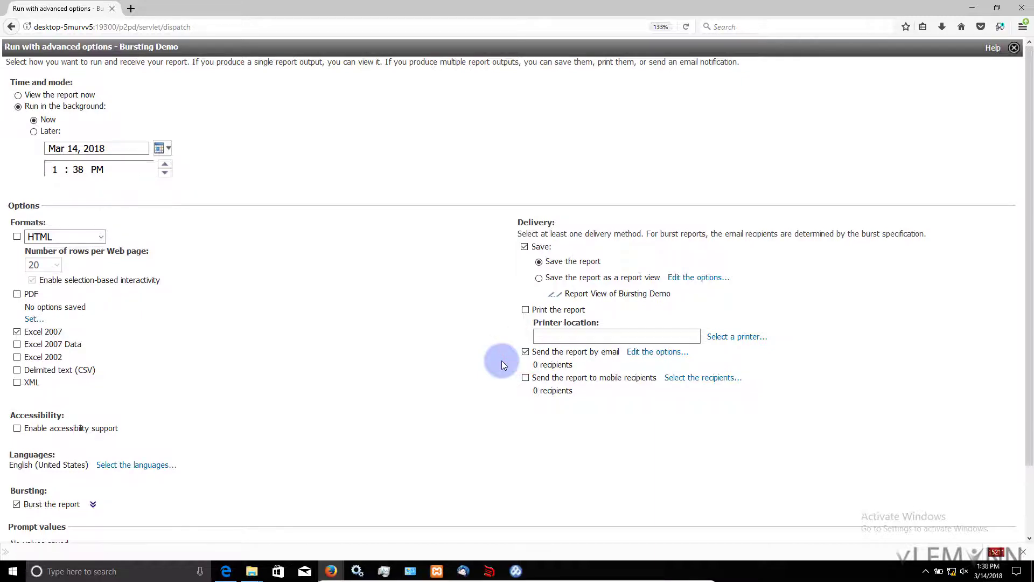
# - Run the report, choosing to view its details after submission, and refresh the run history details
pyautogui.scroll(-3, 502, 362)
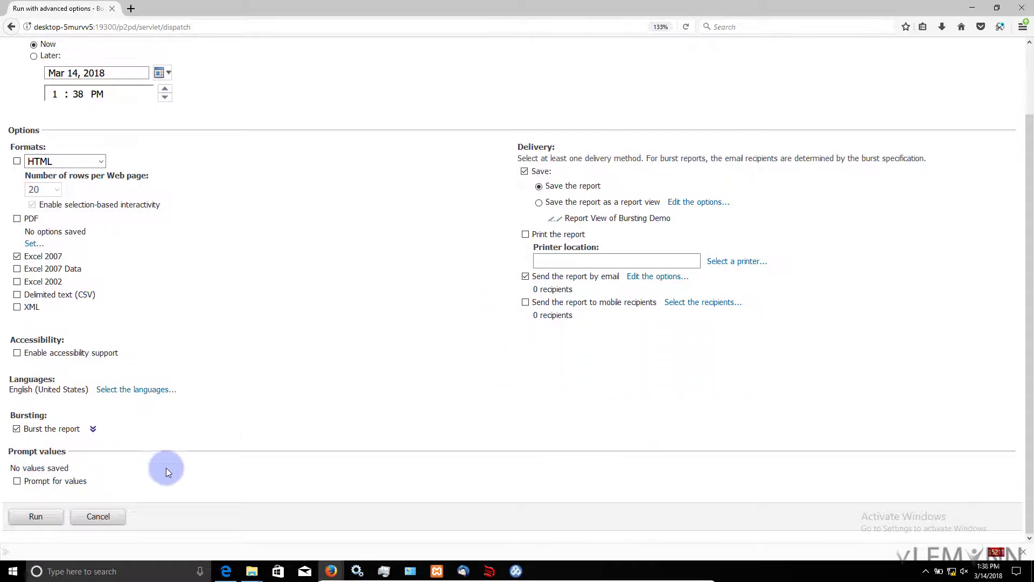
pyautogui.click(34, 516)
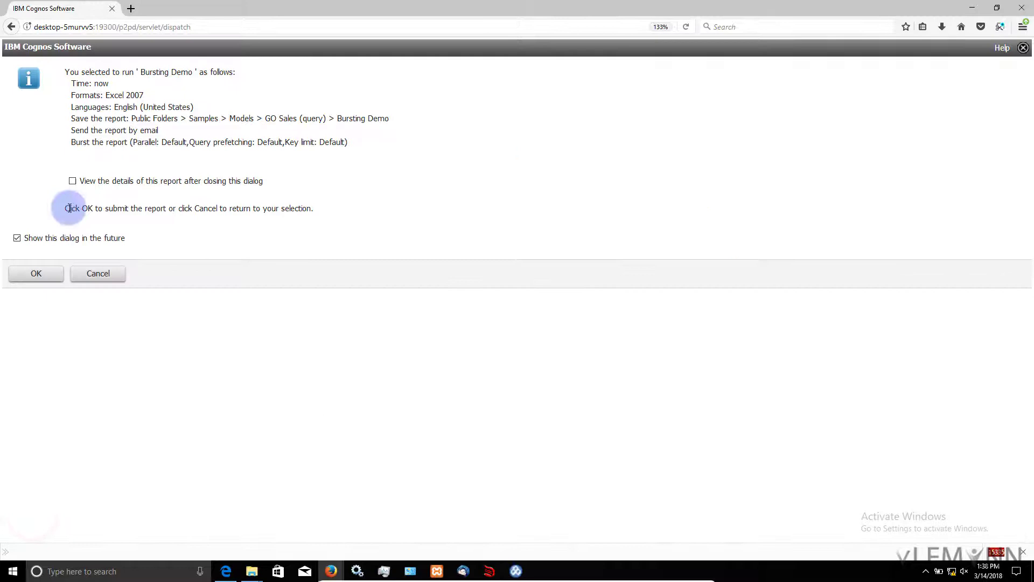
pyautogui.click(72, 180)
pyautogui.click(37, 273)
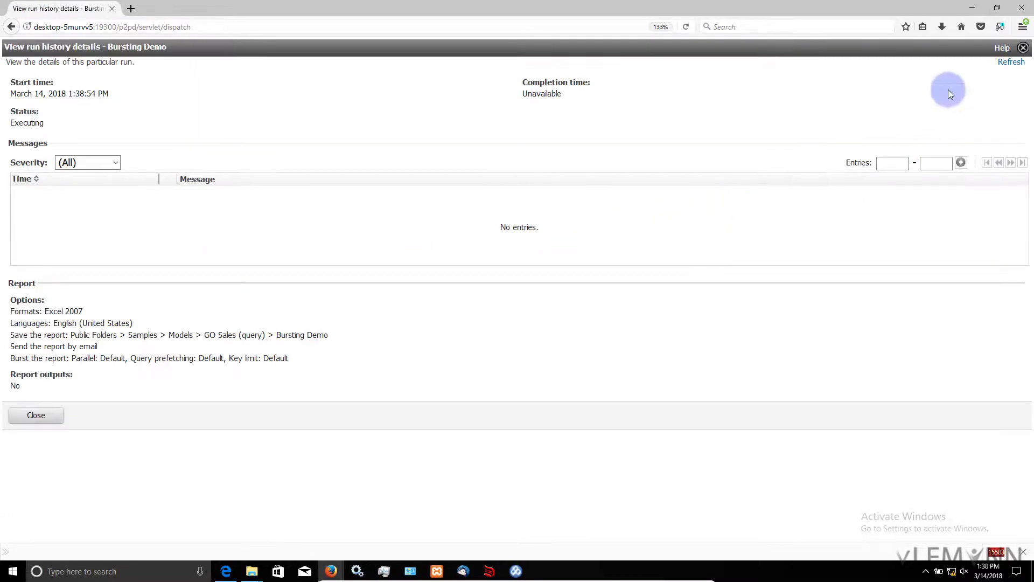
pyautogui.click(1013, 64)
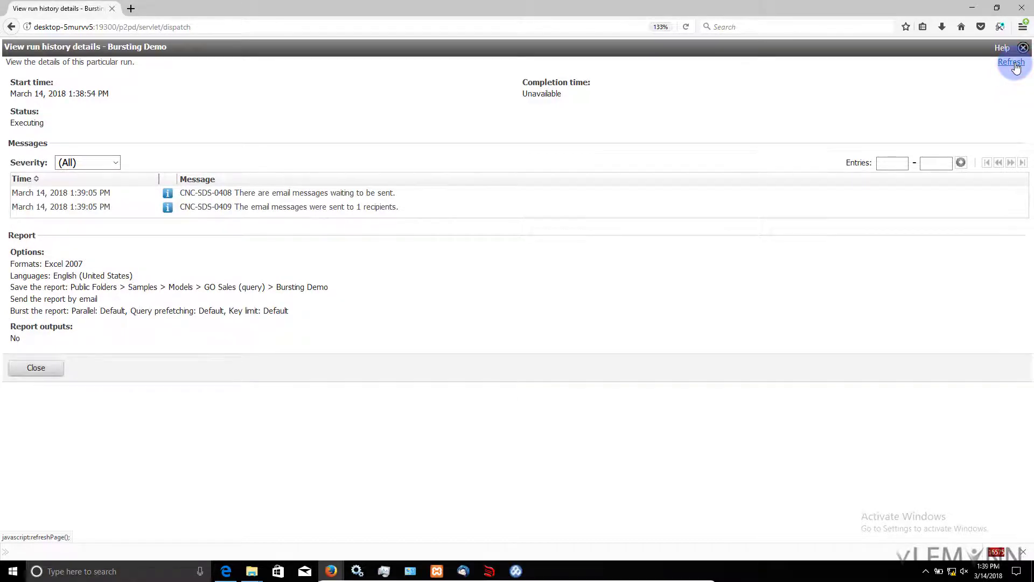
# - Switch to Thunderbird and fetch new messages for the Central Europe inbox
pyautogui.hotkey('alt', 'Tab')
pyautogui.hotkey('alt', 'Tab')
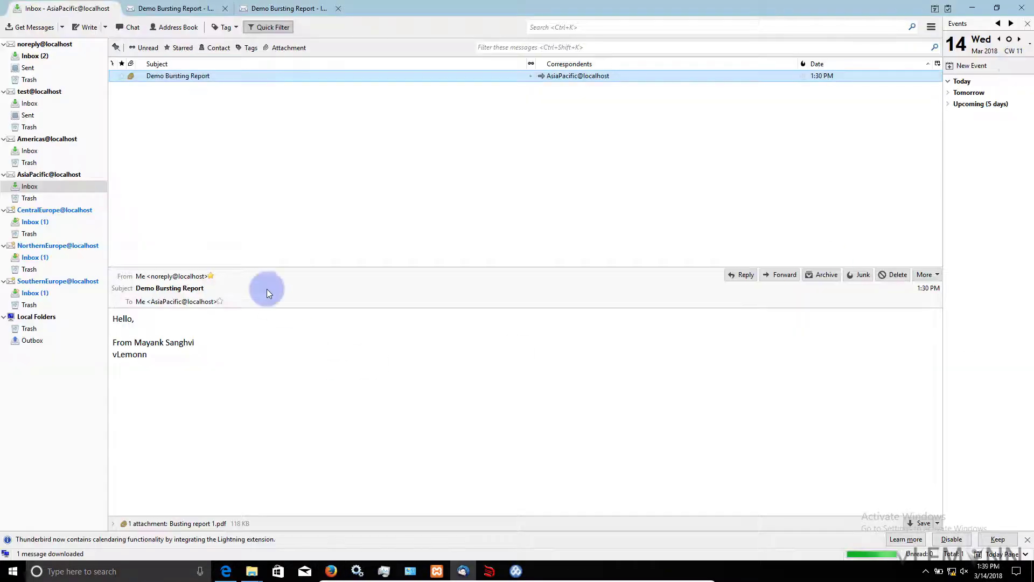
pyautogui.click(37, 223)
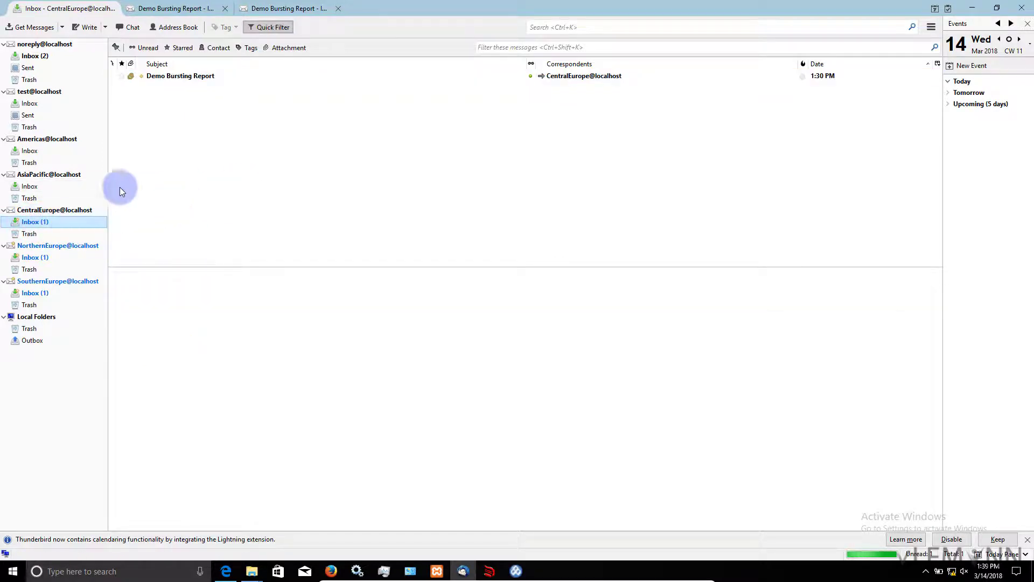
pyautogui.click(48, 26)
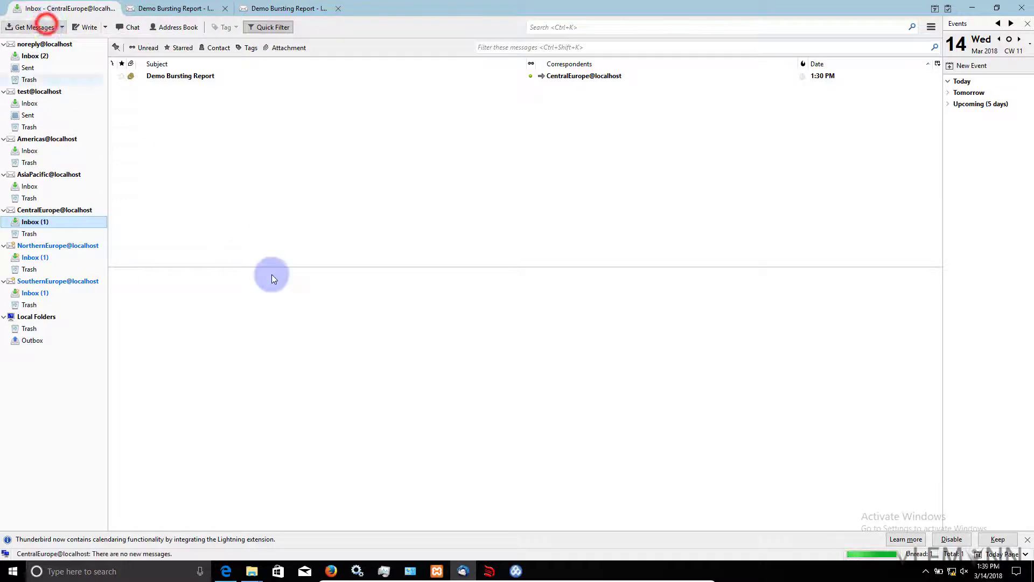
pyautogui.click(24, 27)
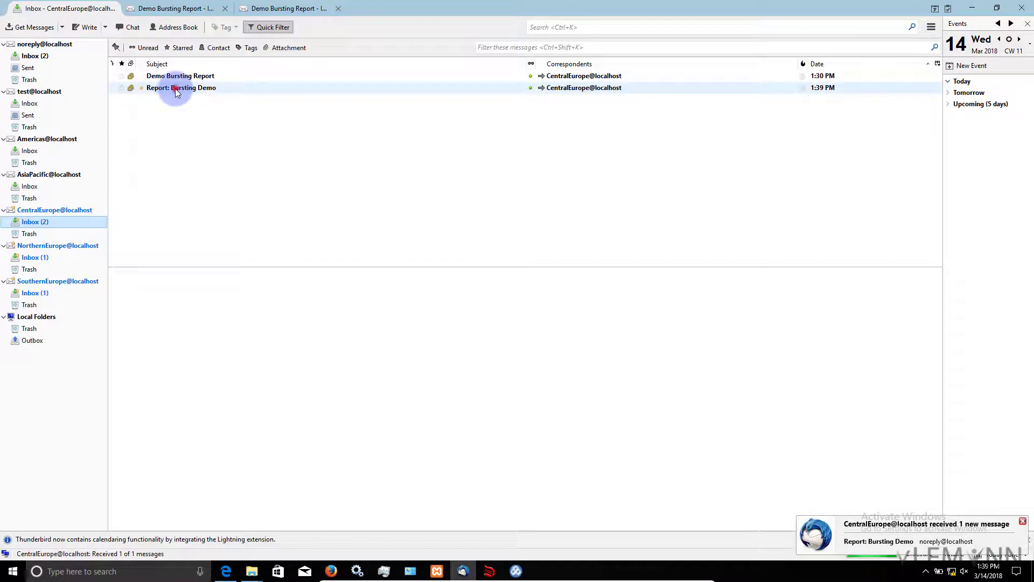
# - Open the attached Bursting Demo.xlsx from the "Report: Bursting Demo" email in Microsoft Excel Viewer, inspect it and close the viewer
pyautogui.doubleClick(177, 90)
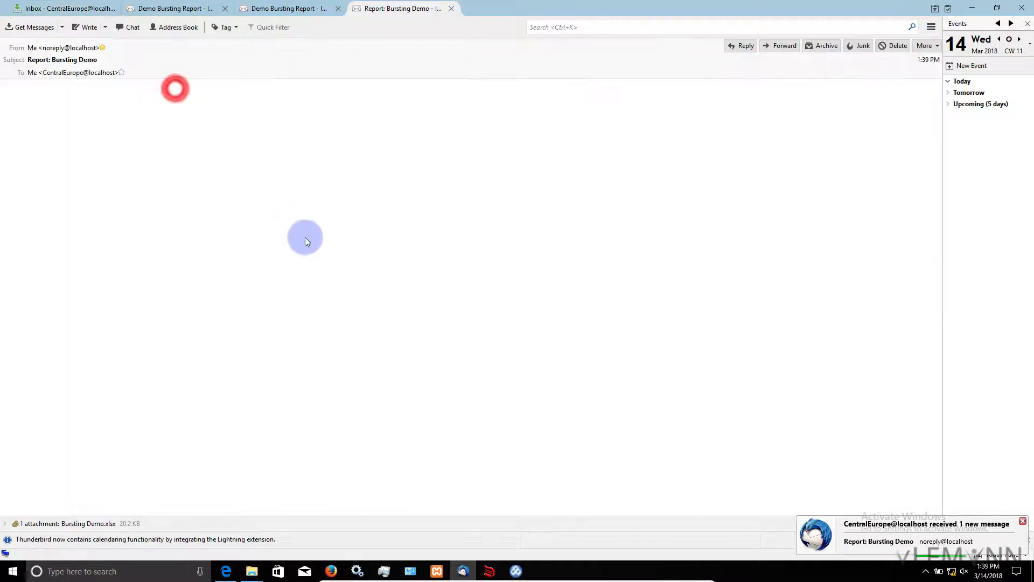
pyautogui.click(52, 524)
pyautogui.doubleClick(49, 526)
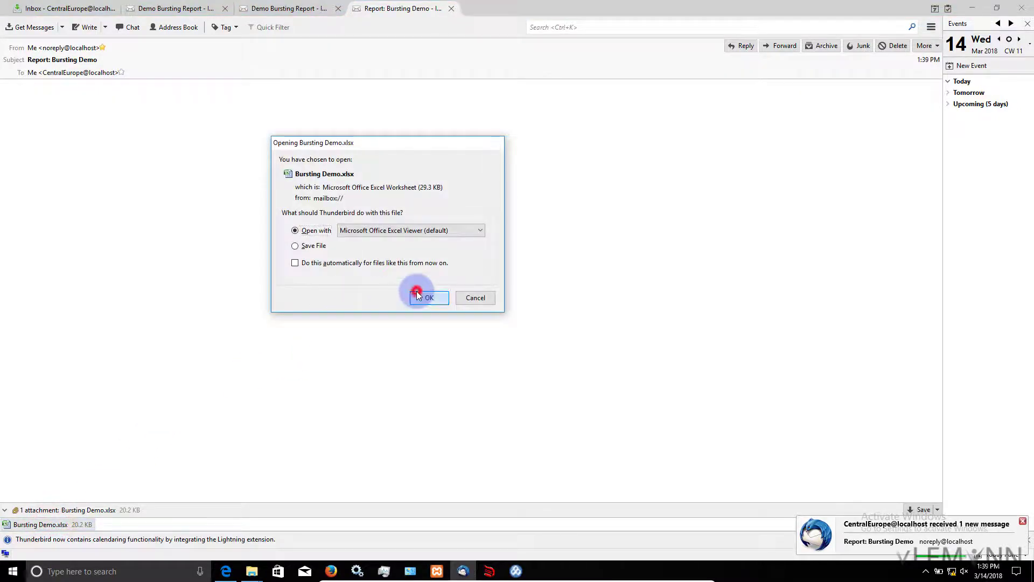
pyautogui.click(427, 297)
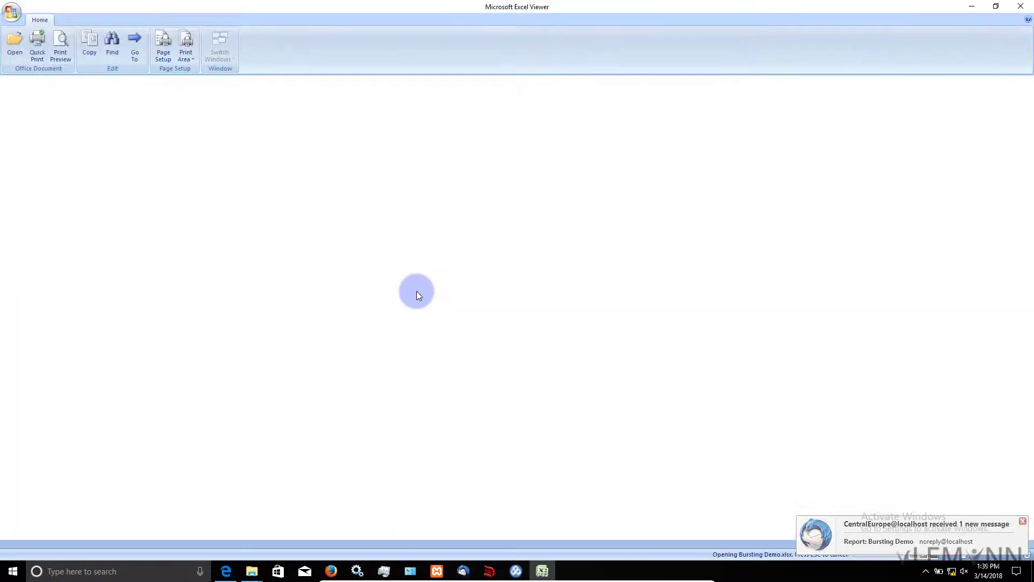
pyautogui.click(433, 283)
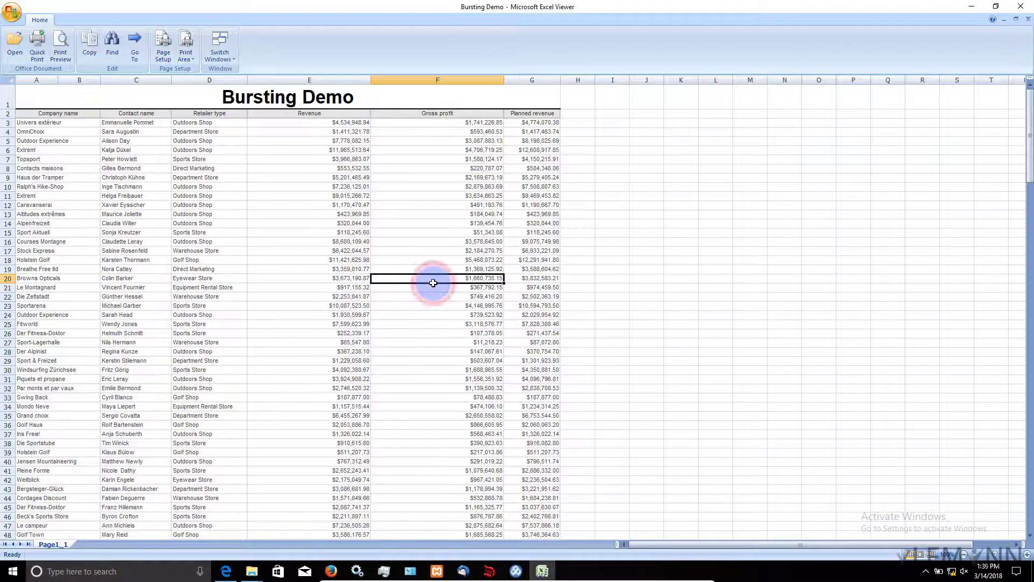
pyautogui.click(1016, 11)
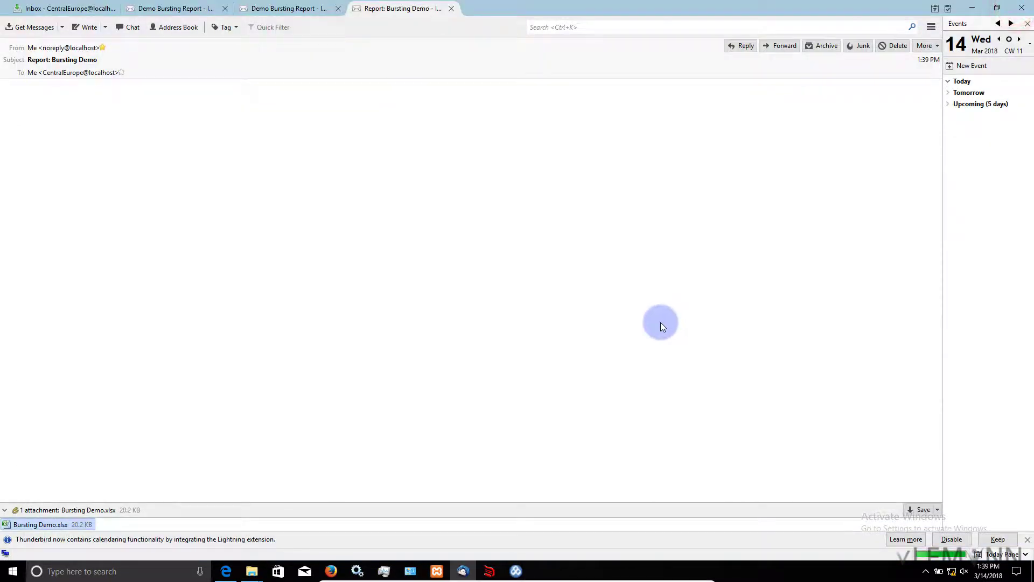
# - Switch back to Cognos Connection, close the run history details and open the run with options page for Bursting Demo
pyautogui.hotkey('alt', 'Tab')
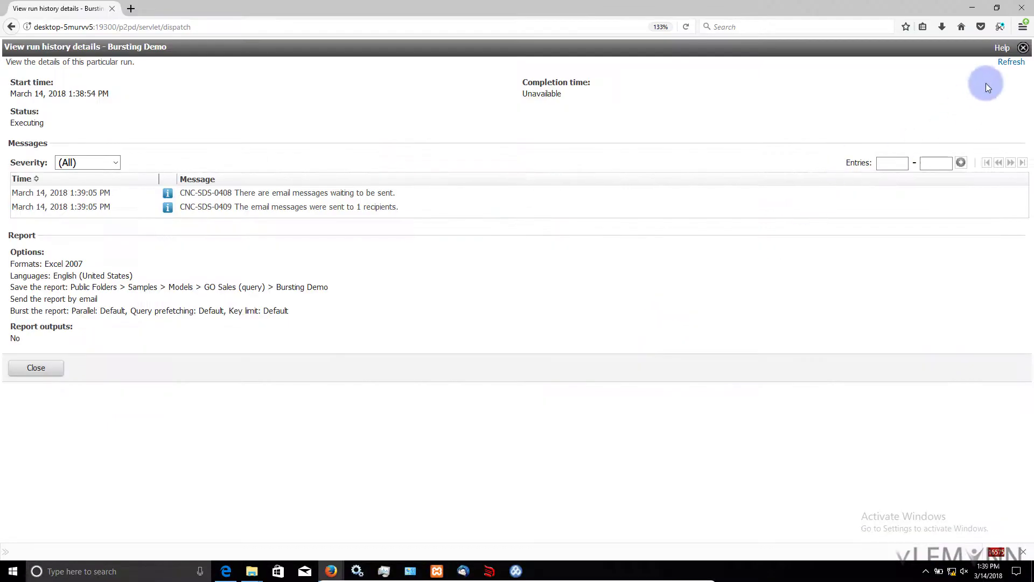
pyautogui.click(1023, 47)
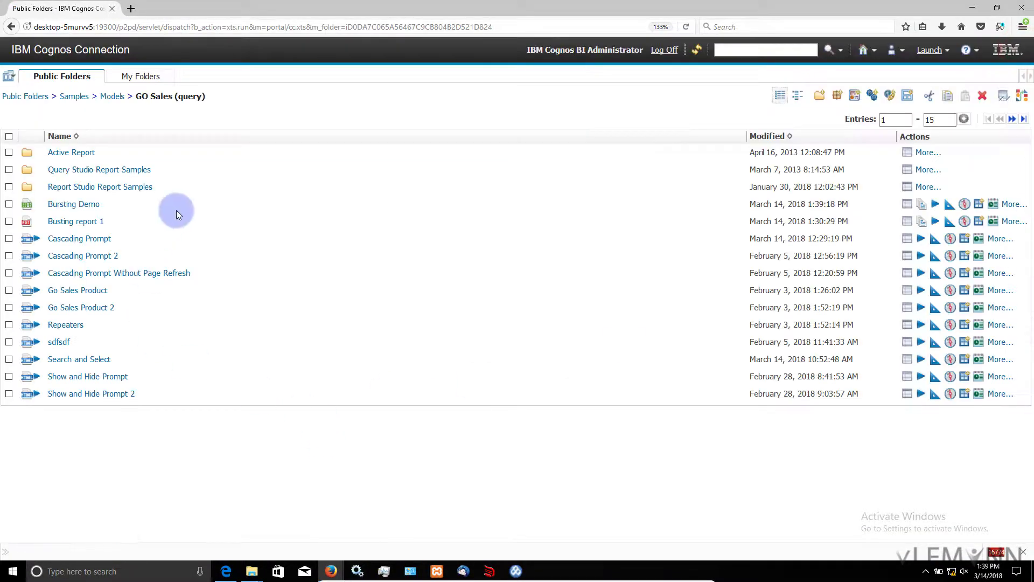
pyautogui.click(1012, 203)
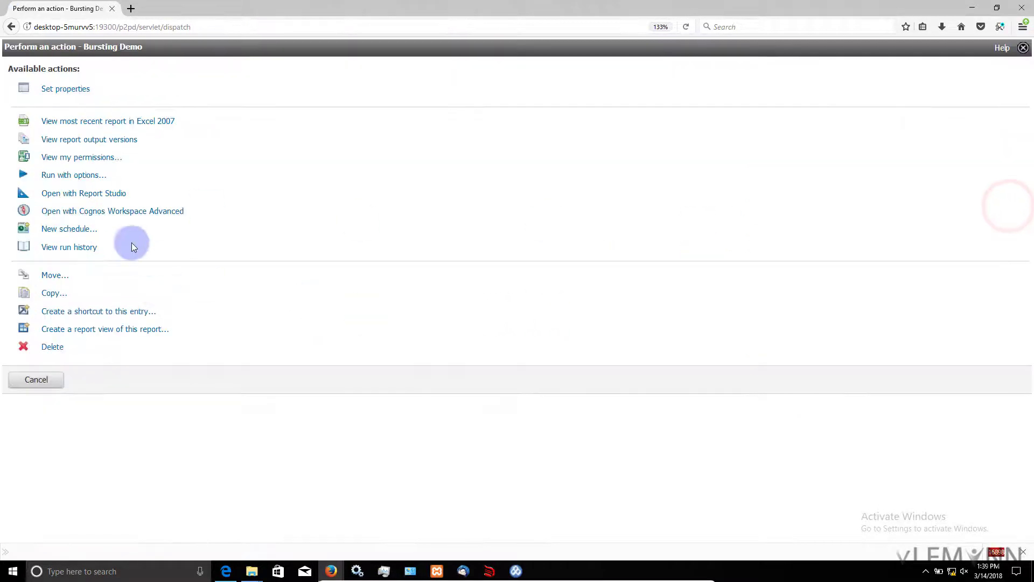
pyautogui.click(70, 174)
# - Turn off prompting for values, set delivery to save the report, and go to the advanced run options
pyautogui.click(18, 342)
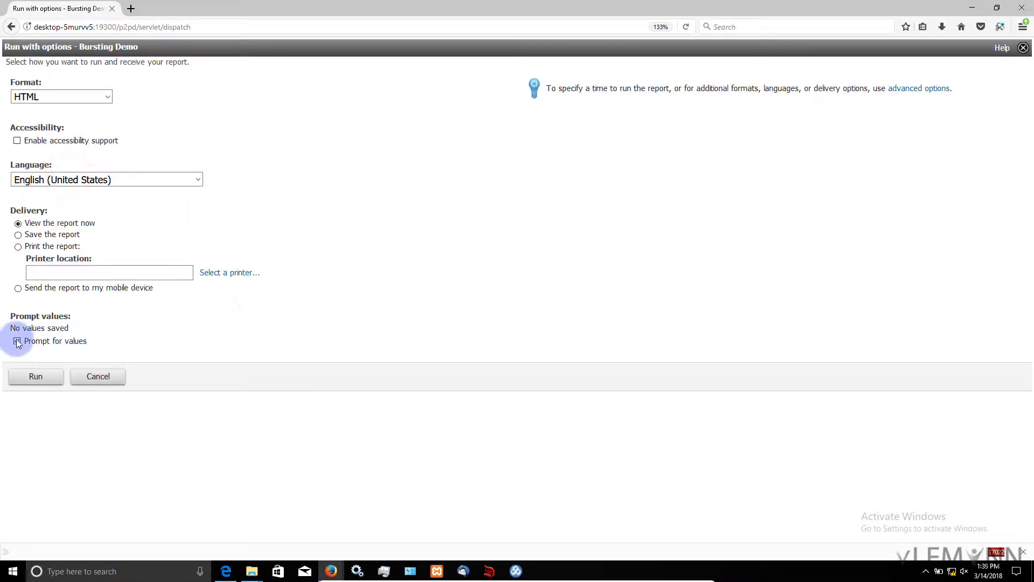
pyautogui.click(19, 235)
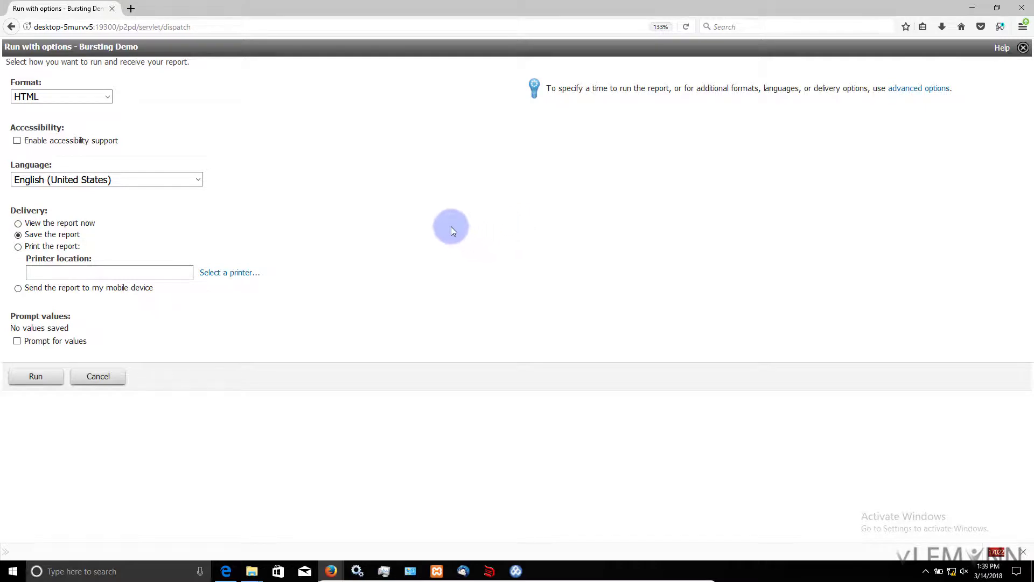
pyautogui.click(919, 90)
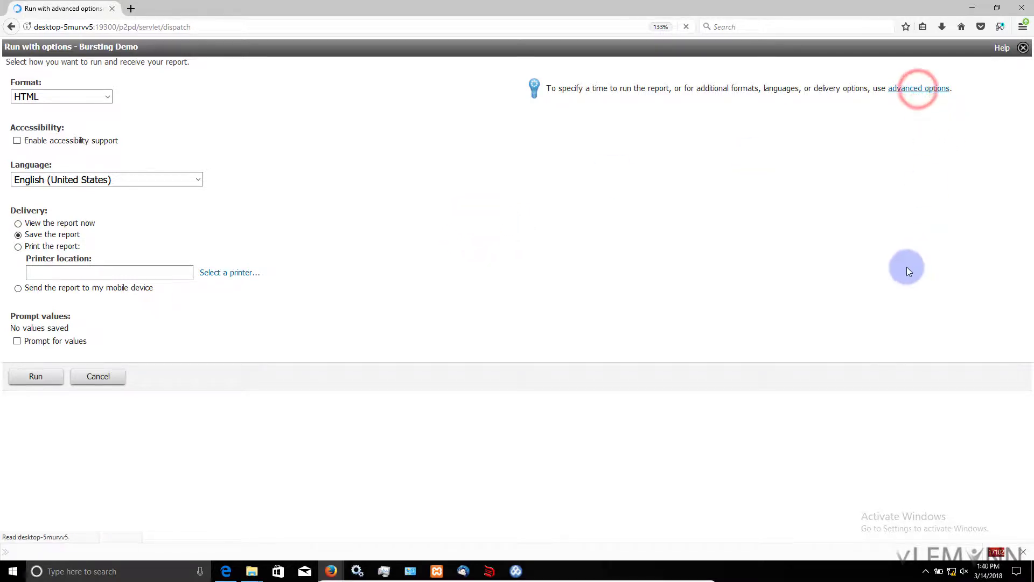
# - Enable bursting and sending the report by email, and replace the HTML output format with PDF
pyautogui.click(17, 504)
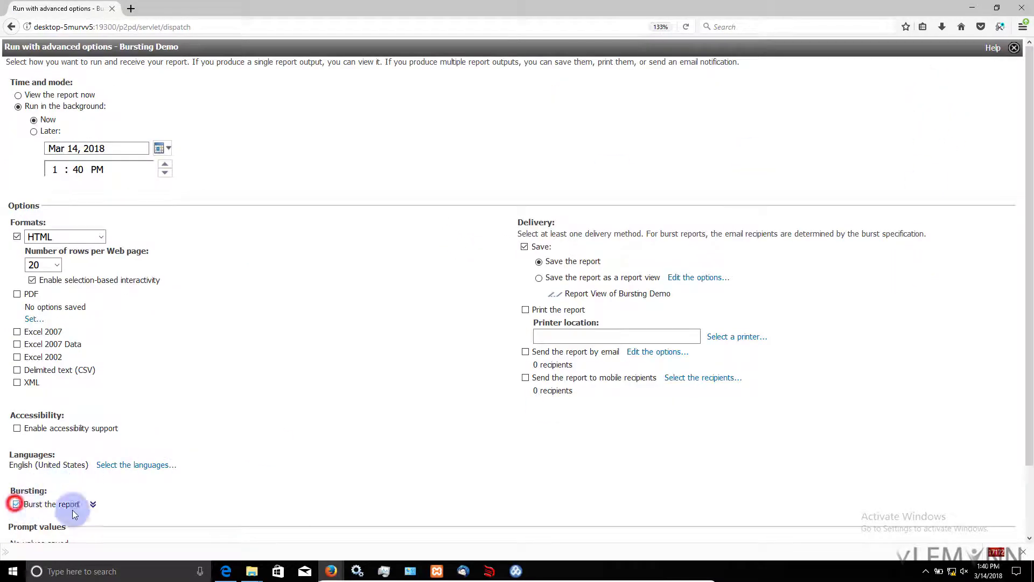
pyautogui.click(525, 352)
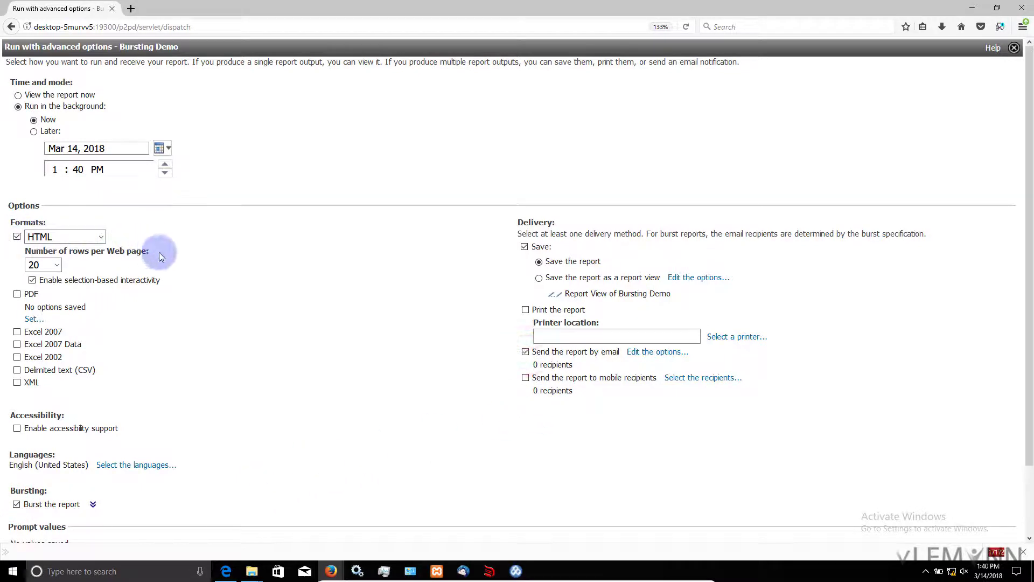
pyautogui.click(17, 238)
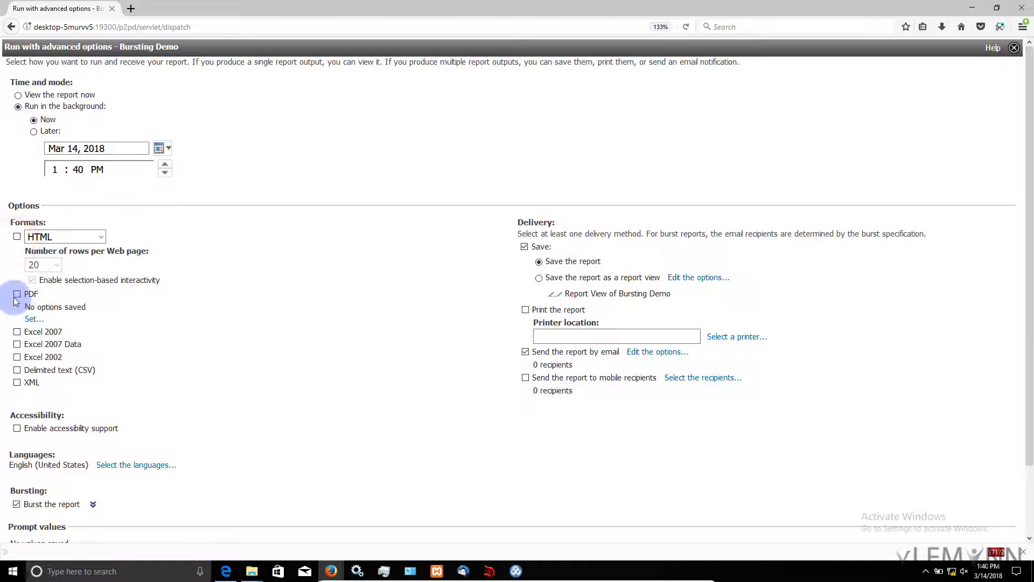
pyautogui.click(18, 294)
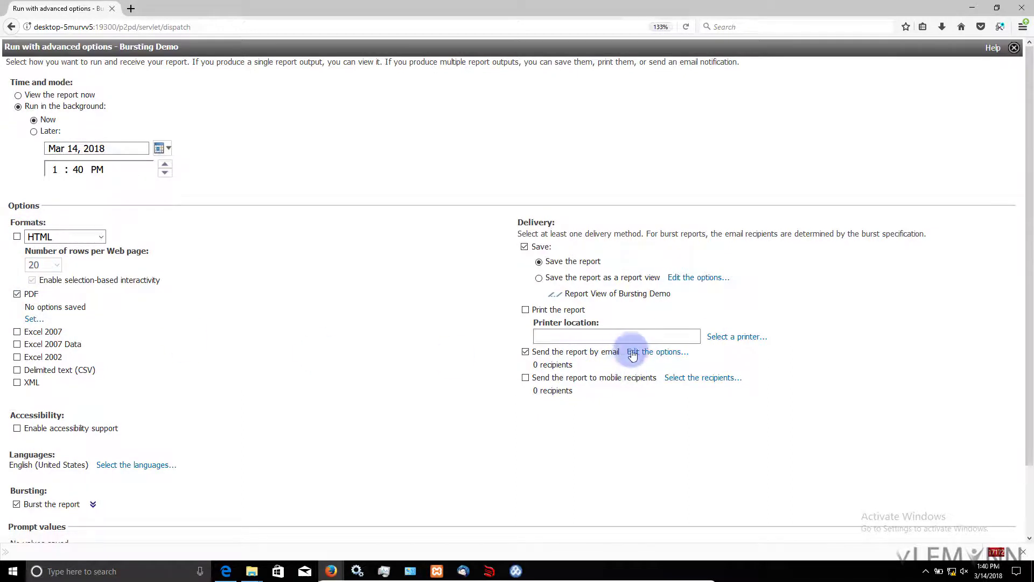
# - Set the email options to include a link to the report instead of attaching it, and accept them
pyautogui.click(637, 355)
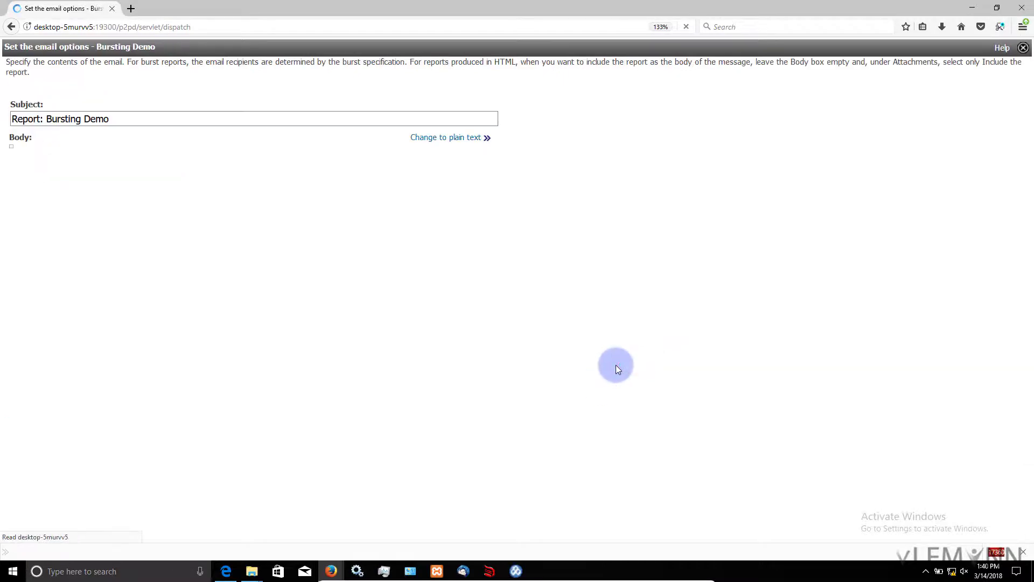
pyautogui.click(229, 228)
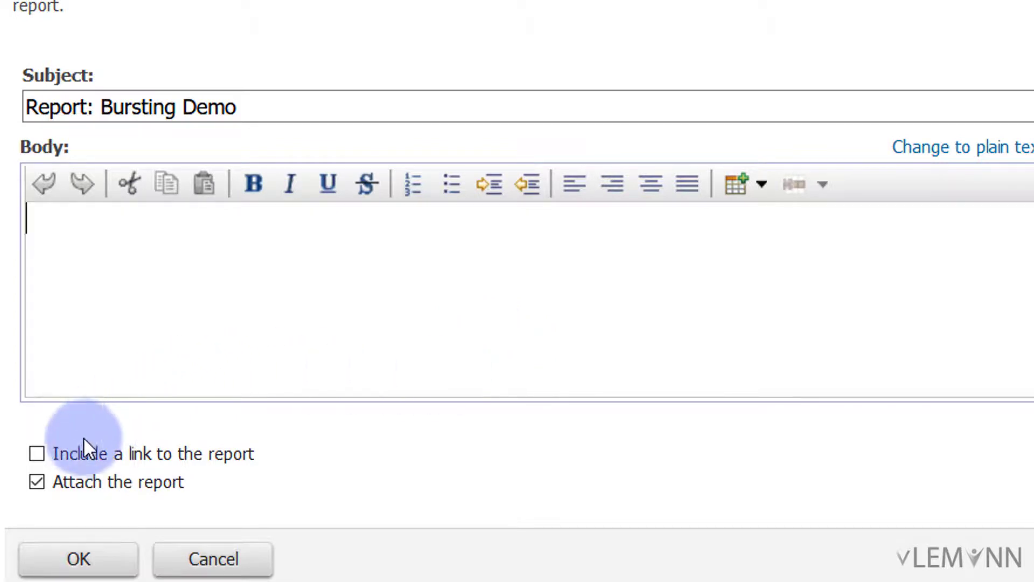
pyautogui.click(36, 482)
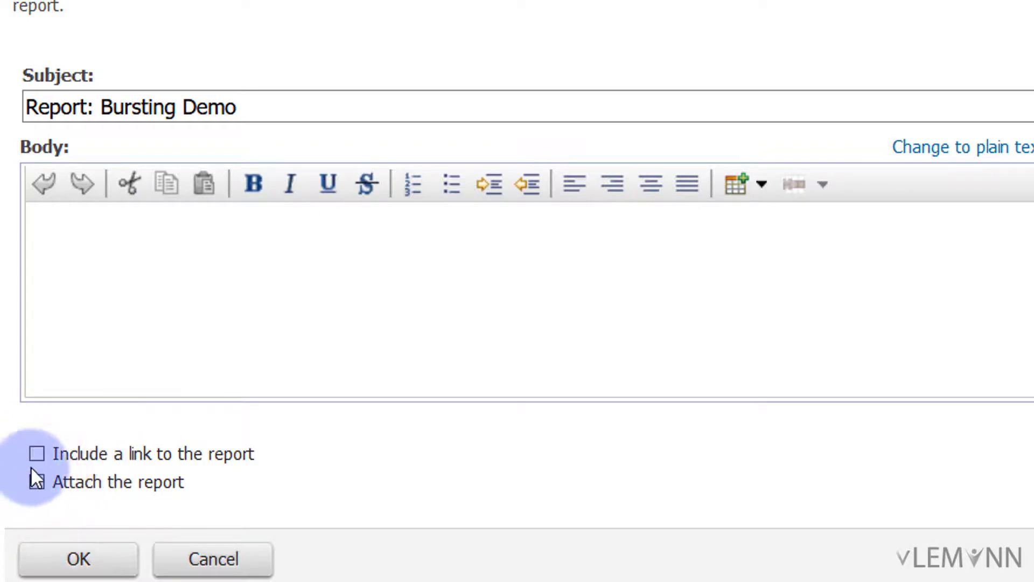
pyautogui.click(42, 452)
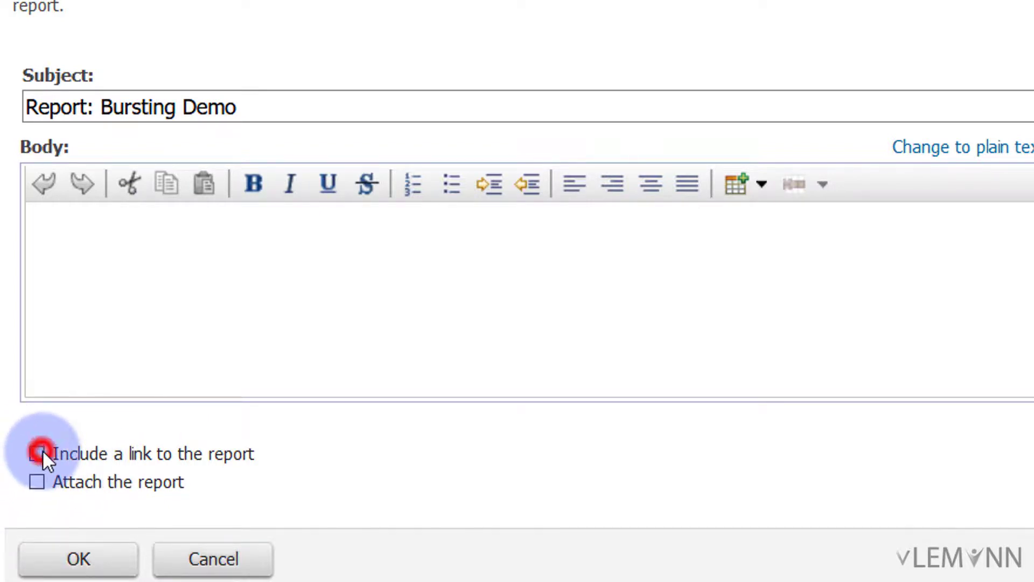
pyautogui.click(87, 559)
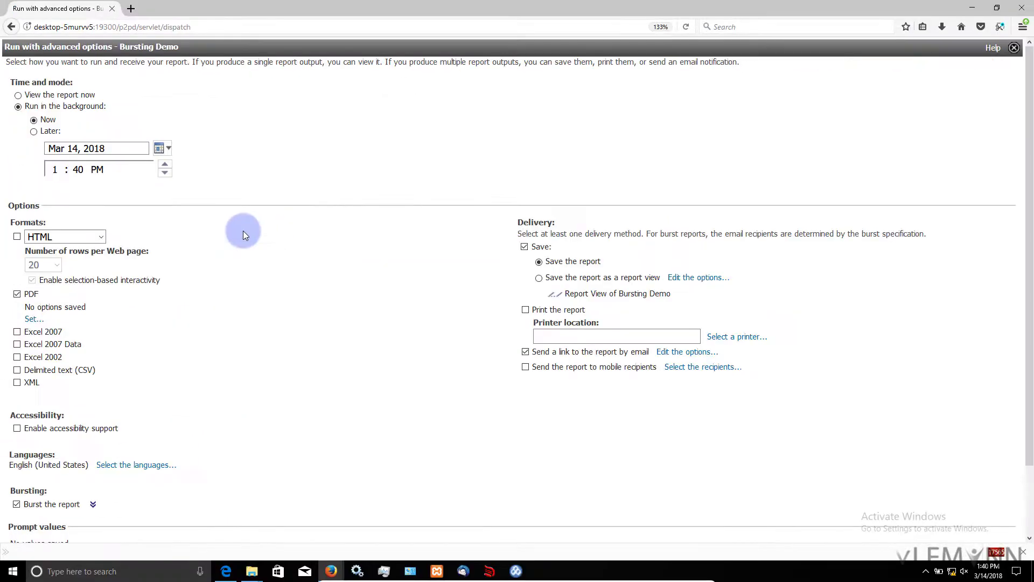
pyautogui.scroll(-3, 571, 253)
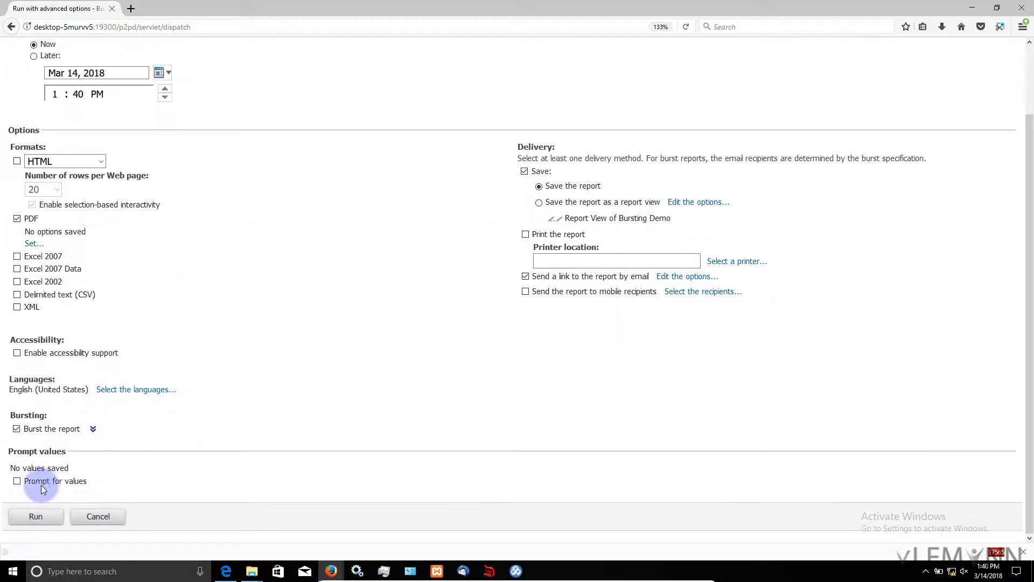
# - Run the Bursting Demo report with the chosen options and submit it with viewing of the run details enabled
pyautogui.click(34, 517)
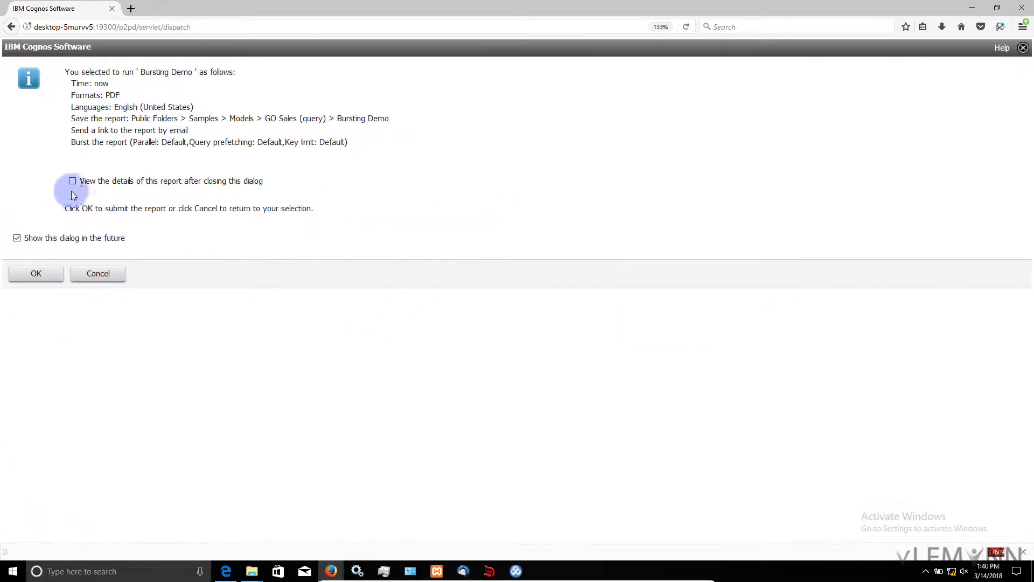
pyautogui.click(72, 181)
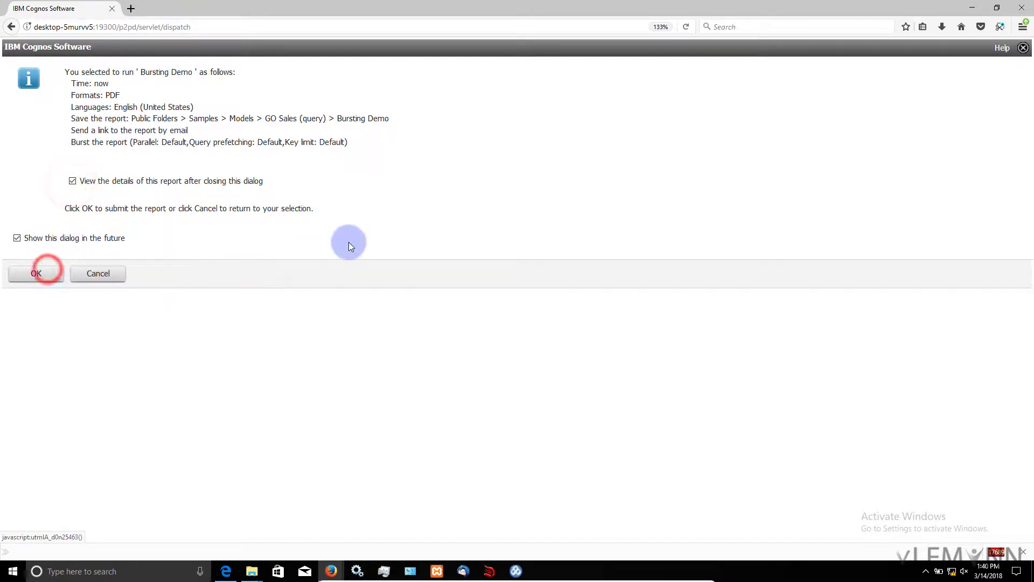
pyautogui.click(36, 275)
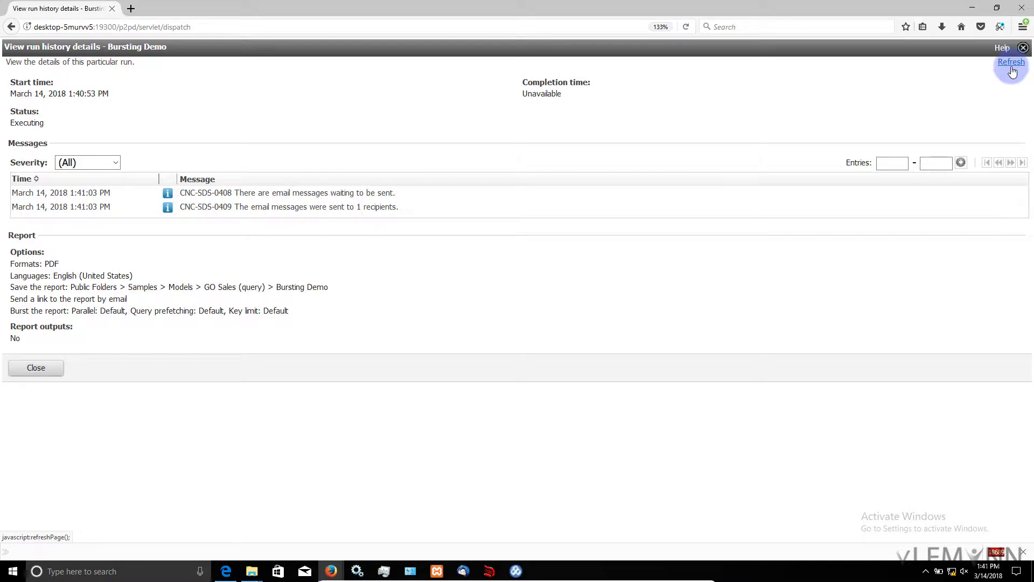
# - Switch to Thunderbird and close all the open message tabs, leaving only the inbox
pyautogui.hotkey('alt', 'Tab')
pyautogui.hotkey('alt', 'Tab')
pyautogui.hotkey('alt', 'shift', 'Tab')
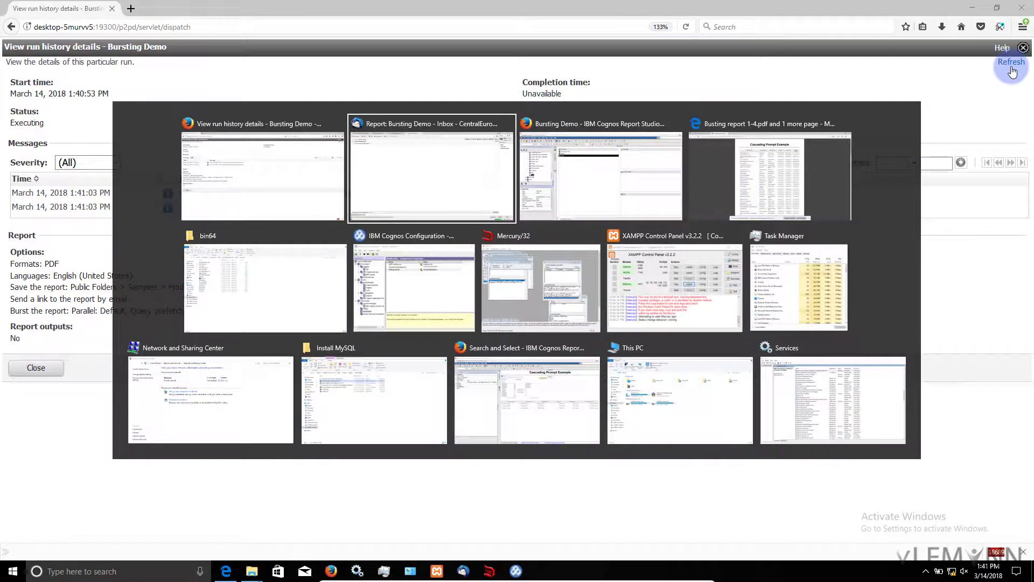
pyautogui.click(451, 9)
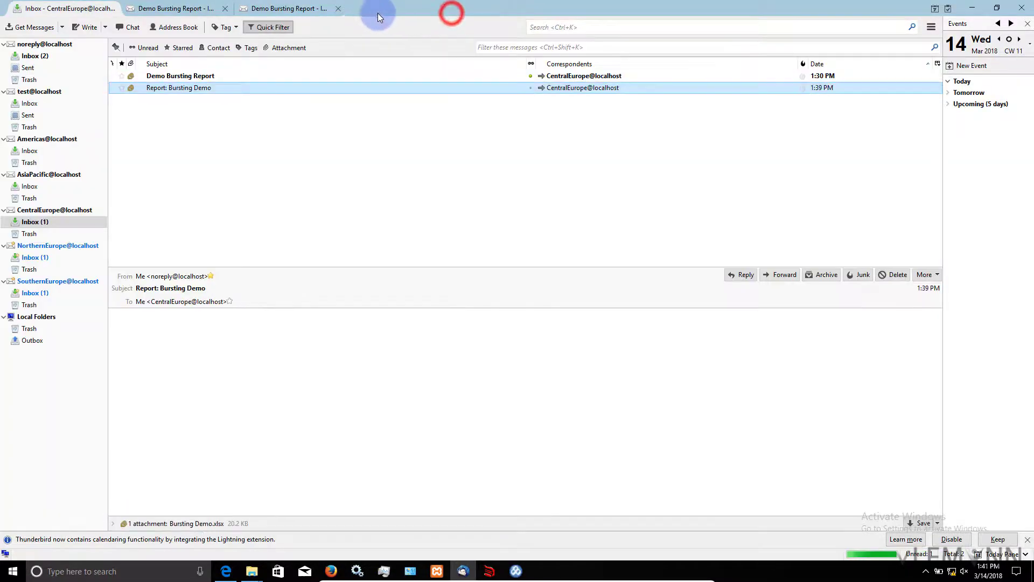
pyautogui.click(338, 9)
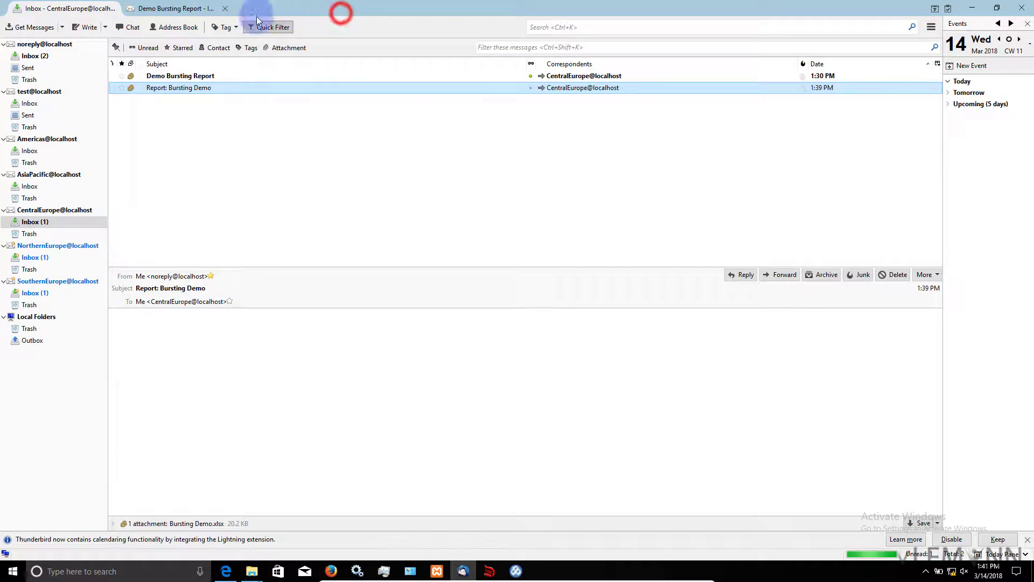
pyautogui.click(225, 8)
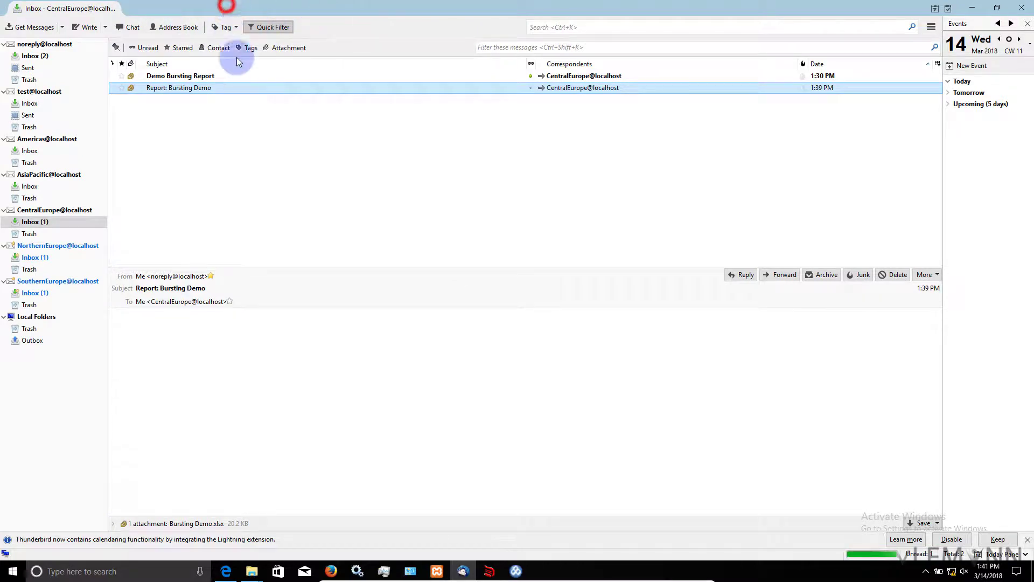
# - Fetch new mail for the NorthernEurope mailbox and open the Northern Europe PDF link in its latest Bursting Demo message
pyautogui.click(35, 257)
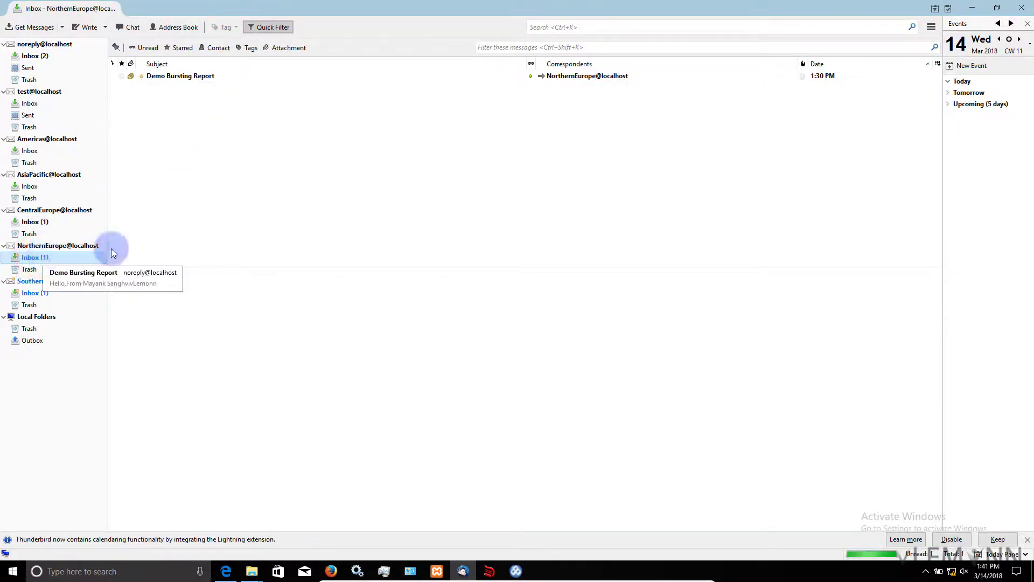
pyautogui.click(34, 28)
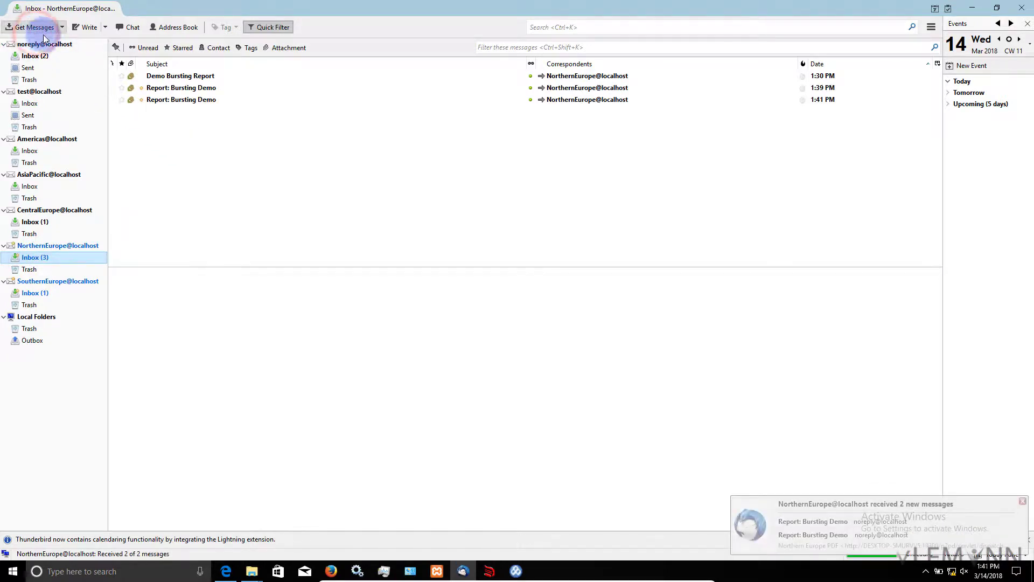
pyautogui.click(1022, 502)
pyautogui.doubleClick(183, 100)
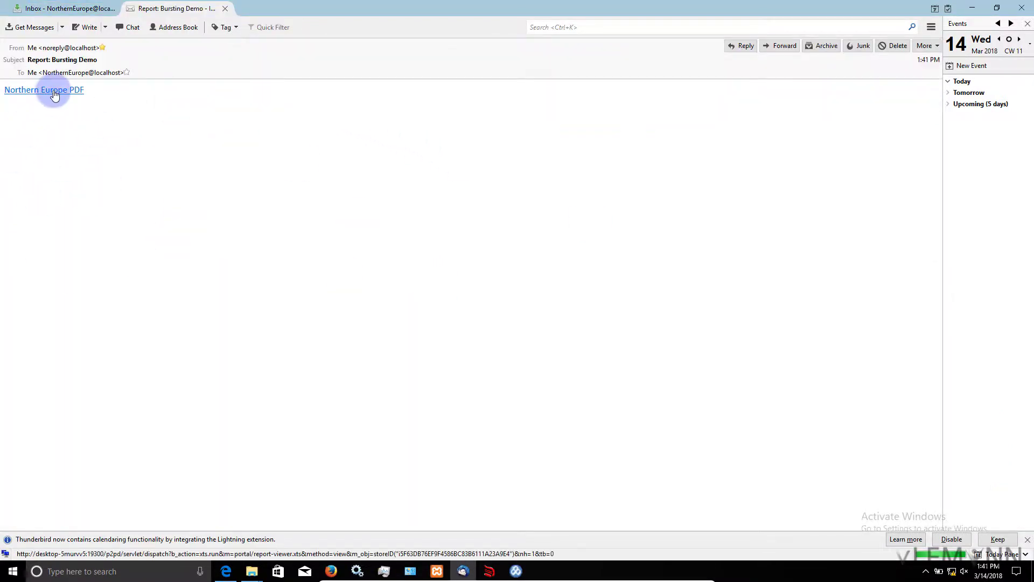
pyautogui.click(53, 90)
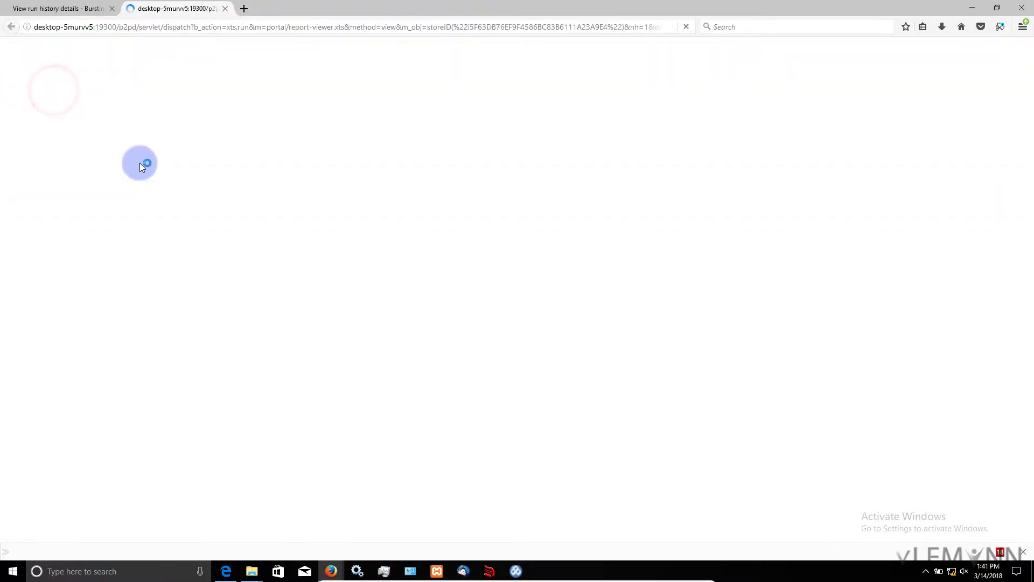